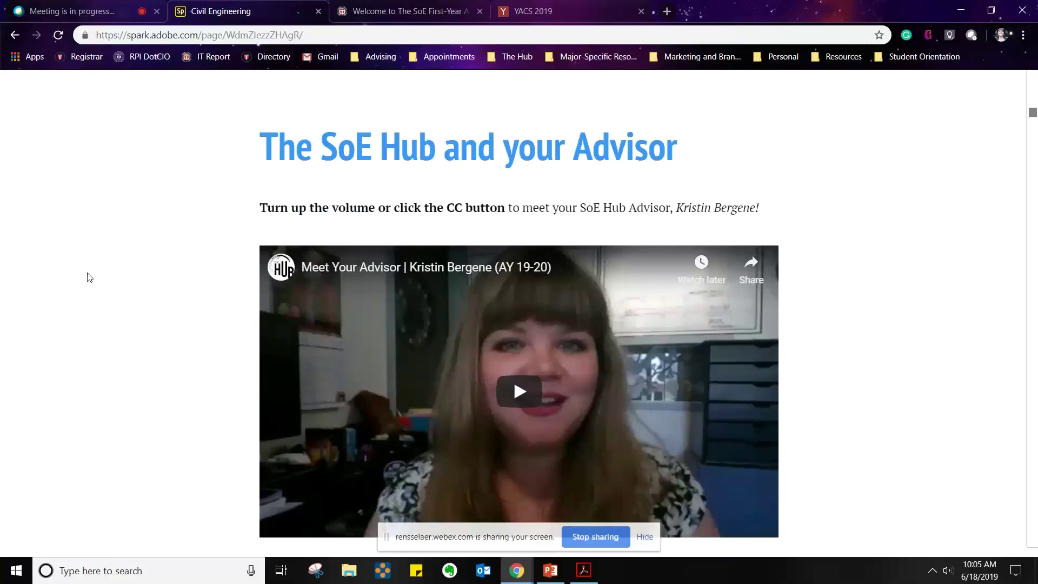
# Review the guide's advisor introduction and curriculum planning sections, down to the prerequisite and corequisite definitions.
pyautogui.scroll(-15, 89, 281)
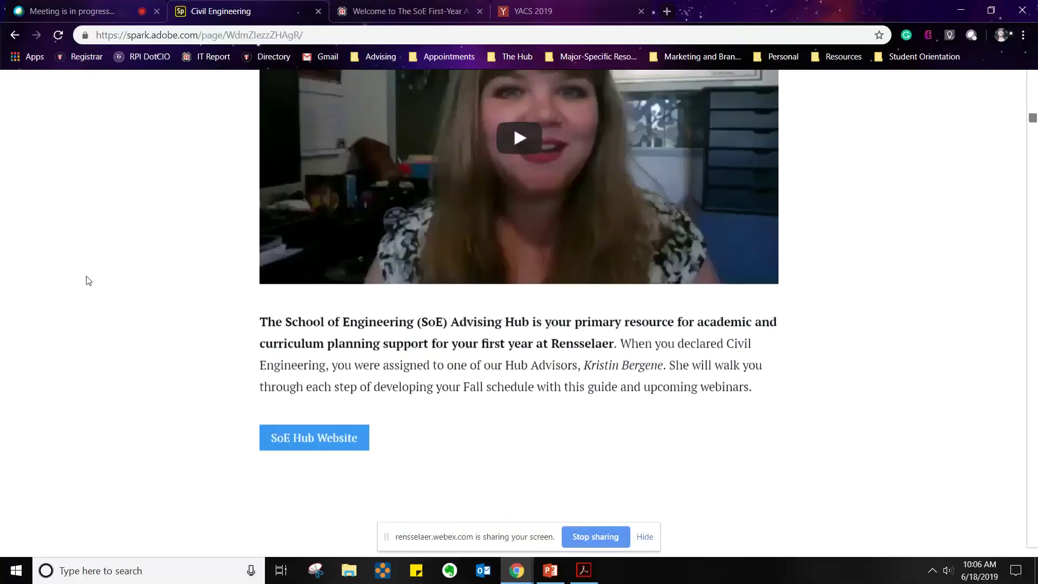
pyautogui.scroll(-12, 89, 281)
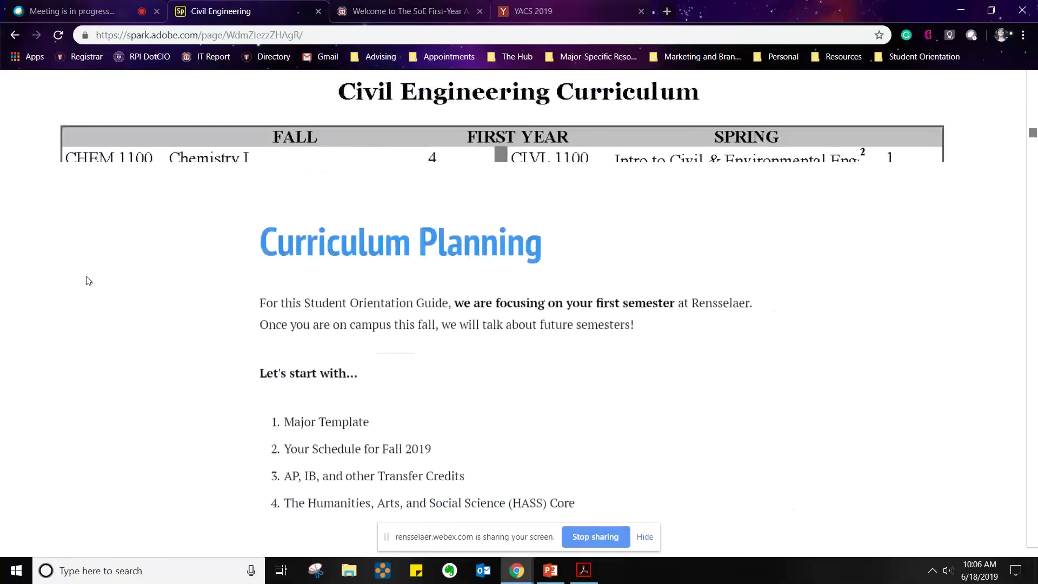
pyautogui.scroll(-5, 89, 280)
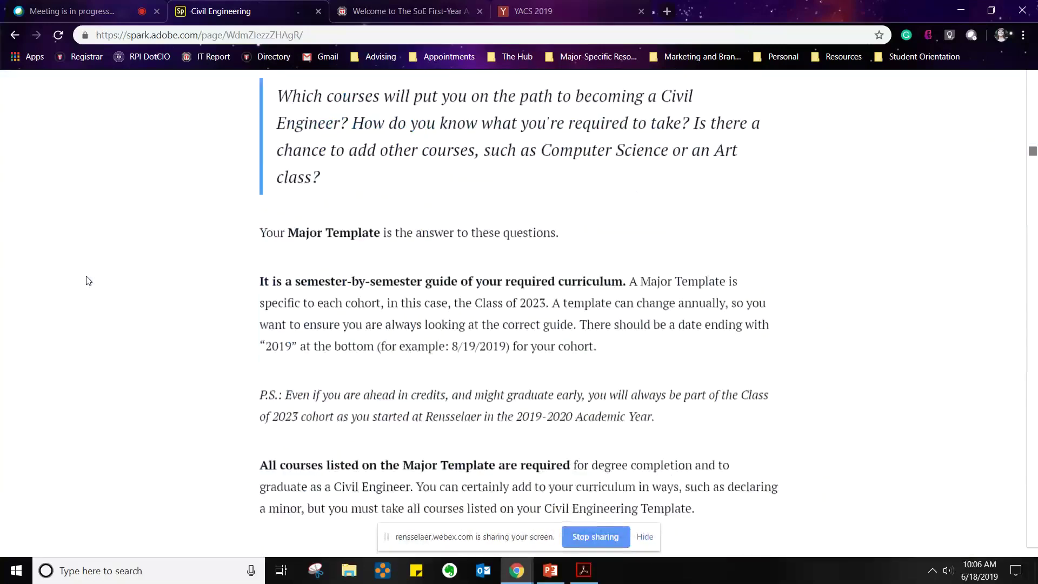
pyautogui.scroll(-8, 88, 280)
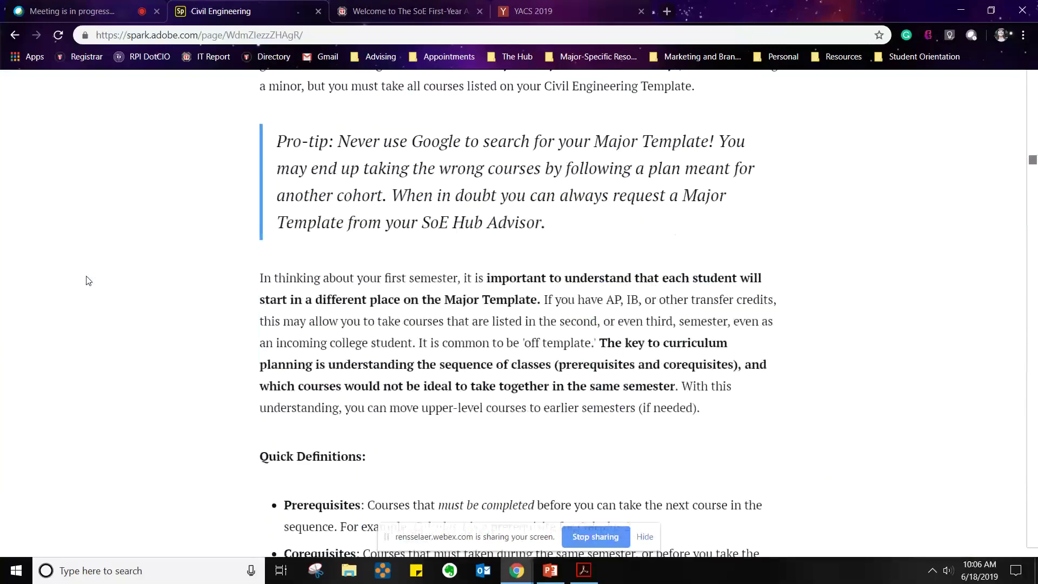
pyautogui.scroll(-3, 89, 281)
pyautogui.scroll(-8, 88, 281)
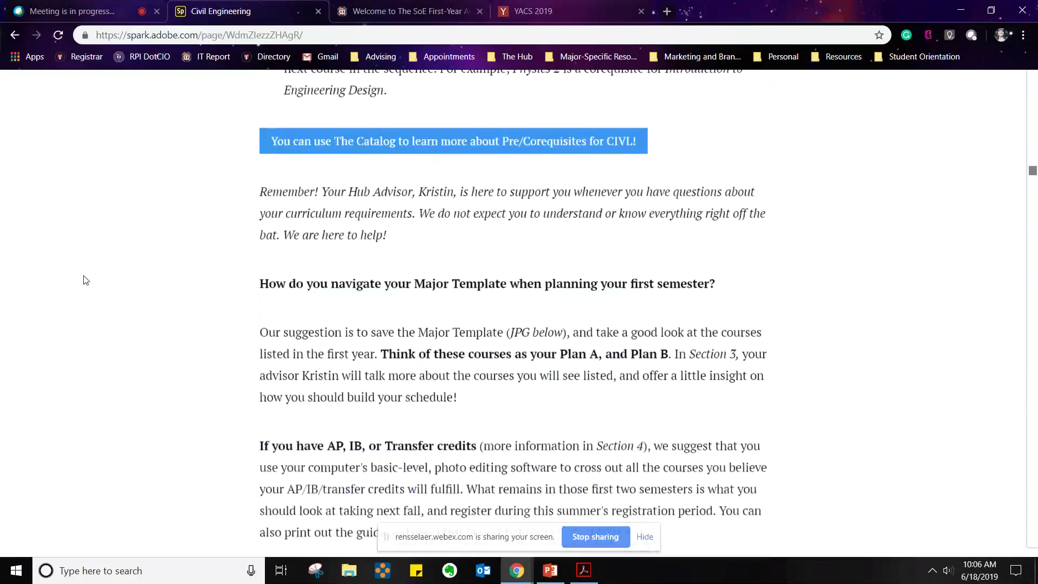
pyautogui.scroll(5, 86, 280)
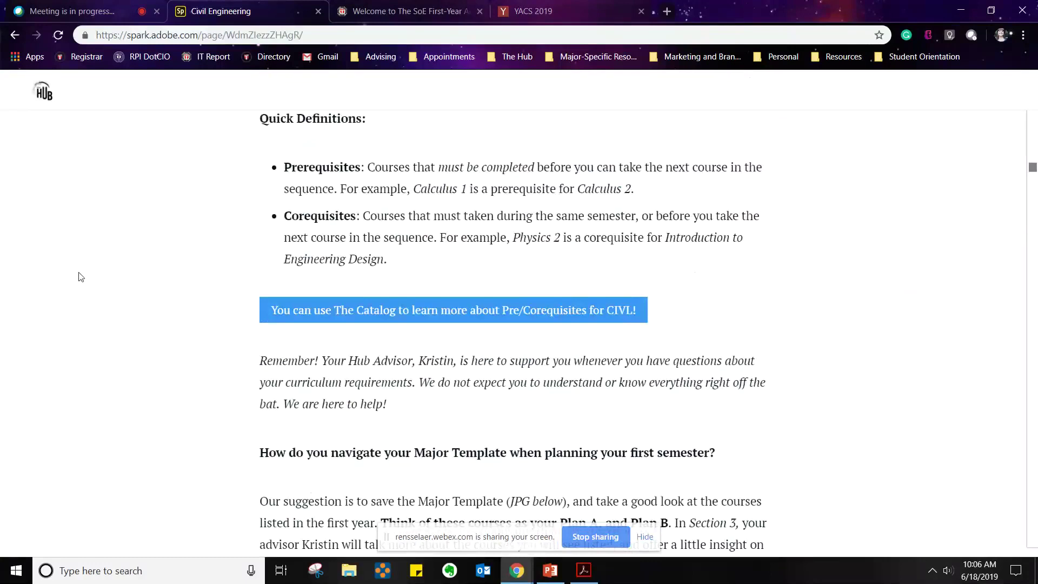
pyautogui.scroll(2, 80, 277)
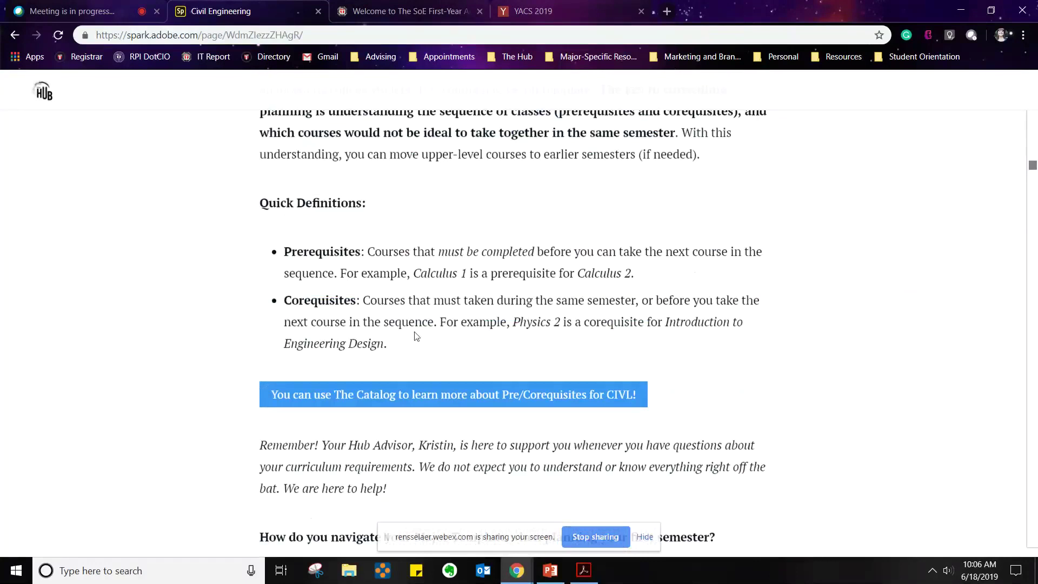
pyautogui.scroll(2, 326, 494)
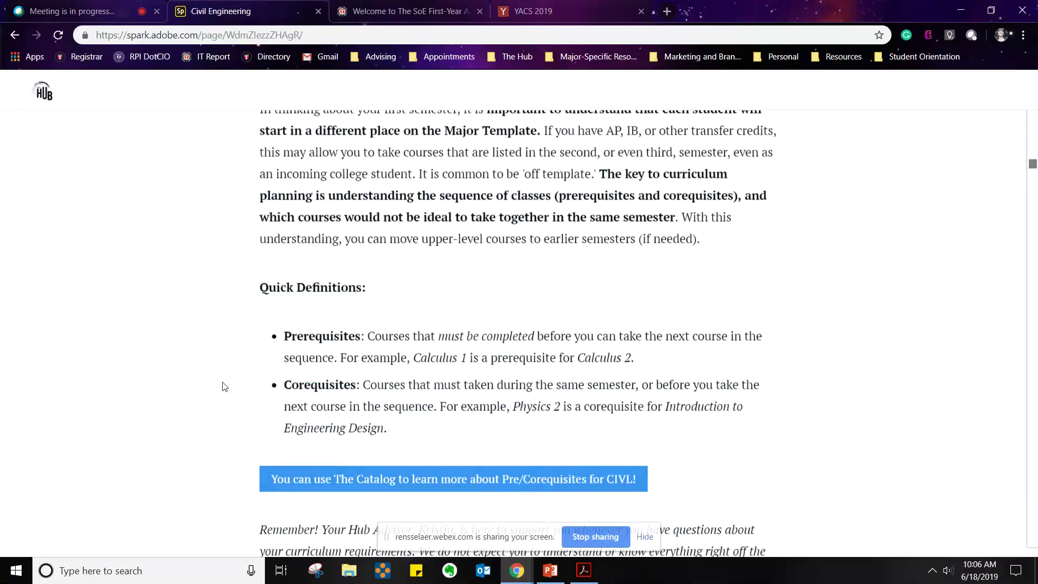
pyautogui.scroll(-2, 224, 380)
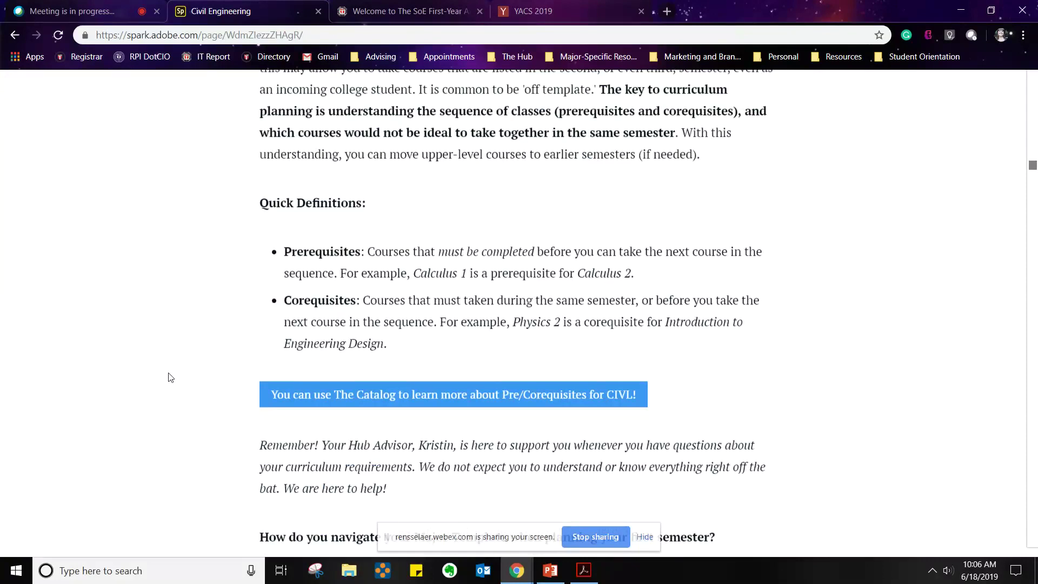
# Examine the Major Template guidance and the Civil Engineering Curriculum table, including its footnotes and elective lists.
pyautogui.scroll(-3, 172, 382)
pyautogui.scroll(-5, 172, 381)
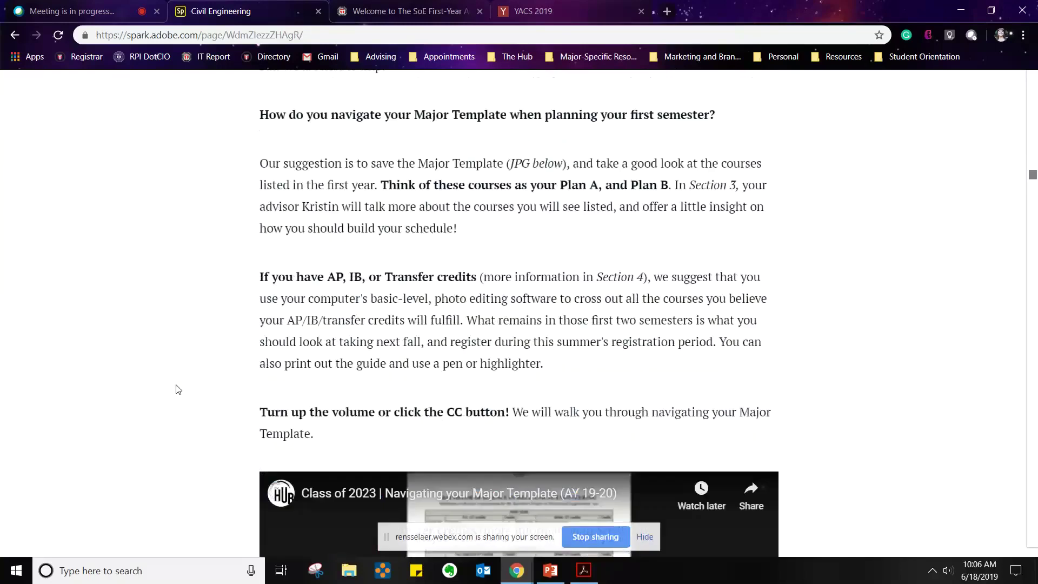
pyautogui.scroll(-5, 178, 389)
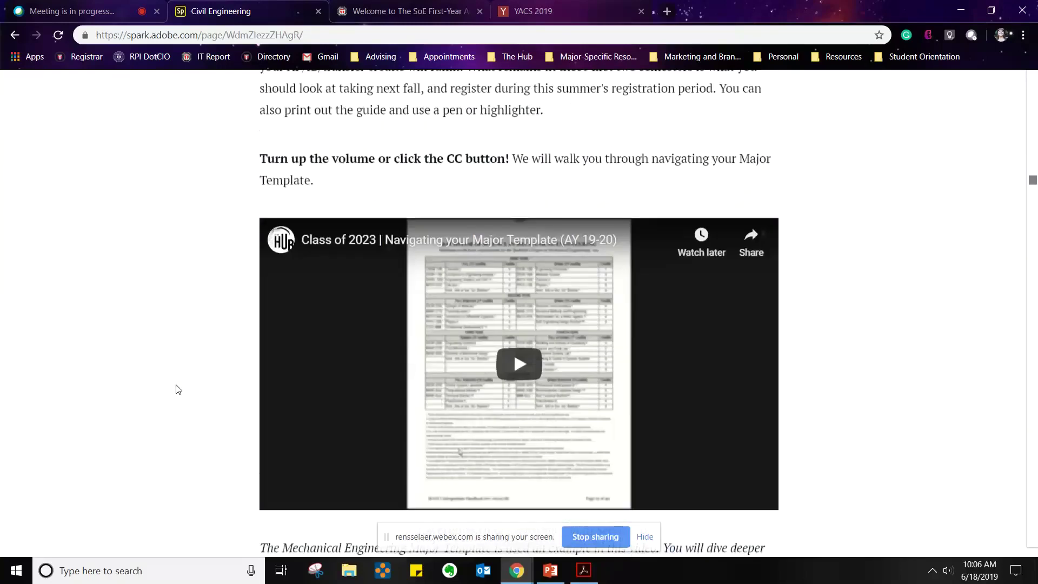
pyautogui.scroll(-5, 179, 384)
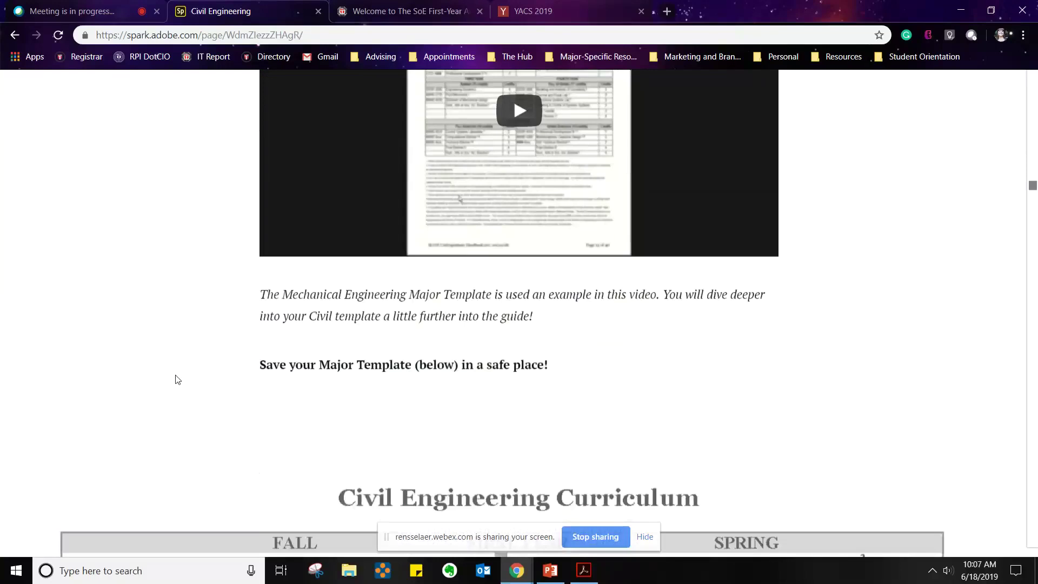
pyautogui.scroll(-5, 178, 380)
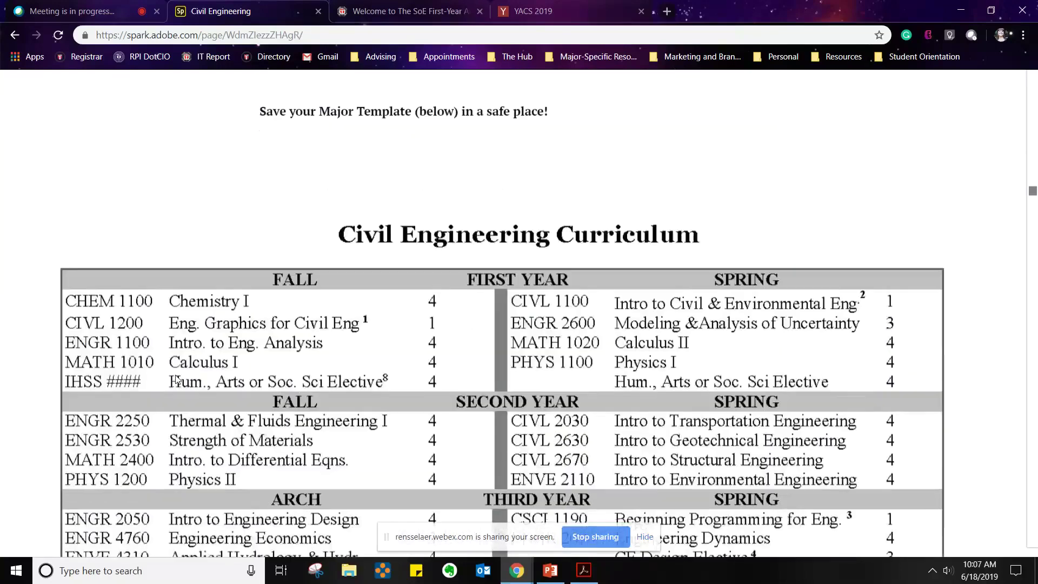
pyautogui.scroll(-3, 176, 378)
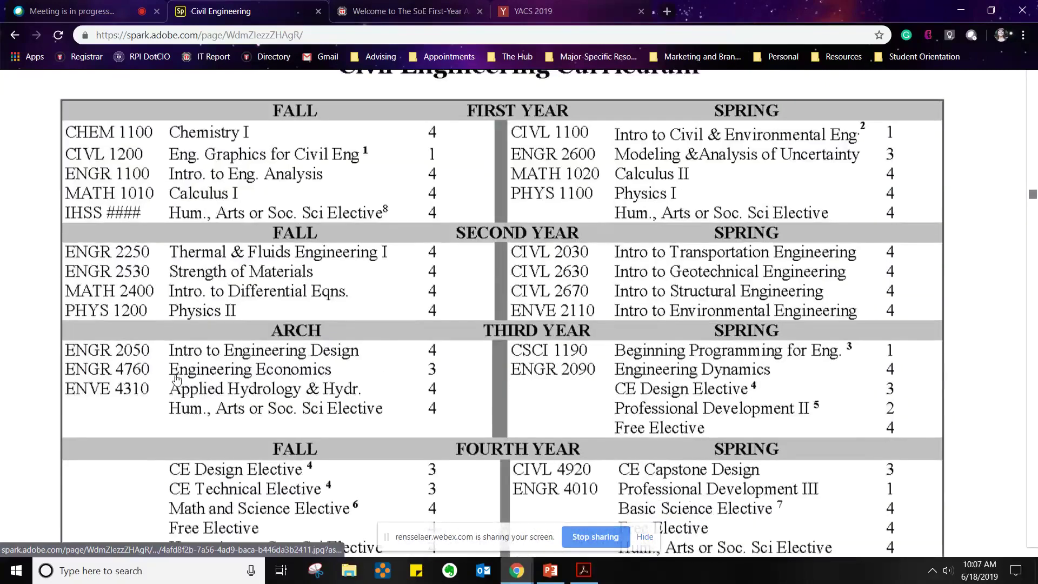
pyautogui.scroll(2, 178, 378)
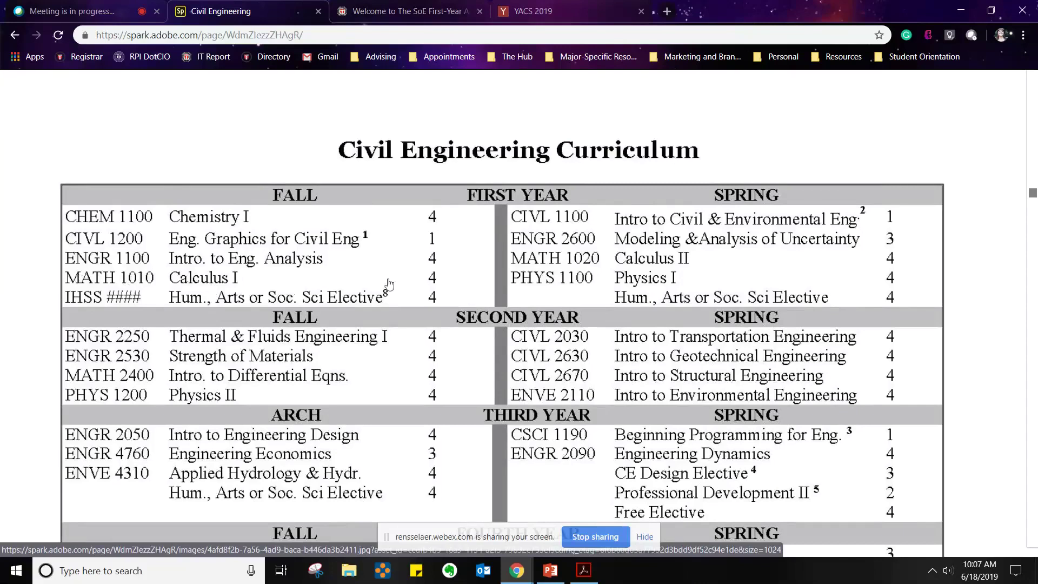
pyautogui.scroll(-5, 45, 327)
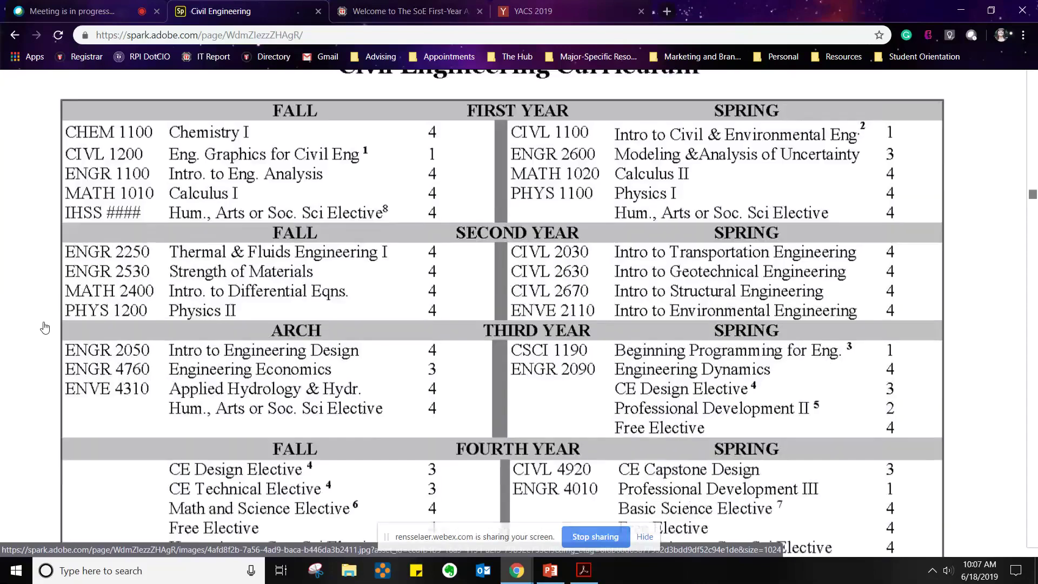
pyautogui.scroll(-5, 44, 327)
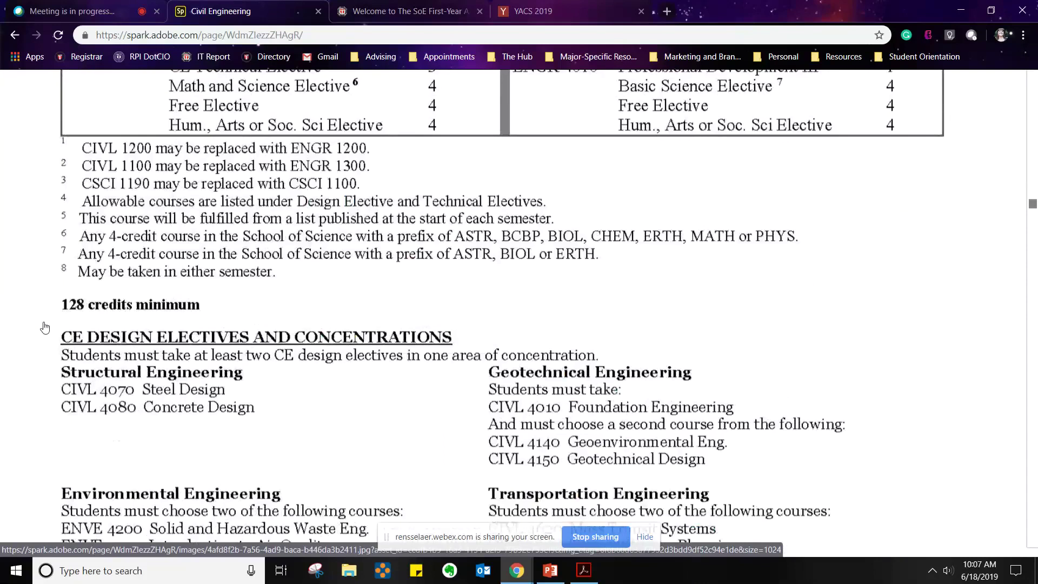
pyautogui.scroll(-6, 45, 327)
pyautogui.scroll(-10, 47, 327)
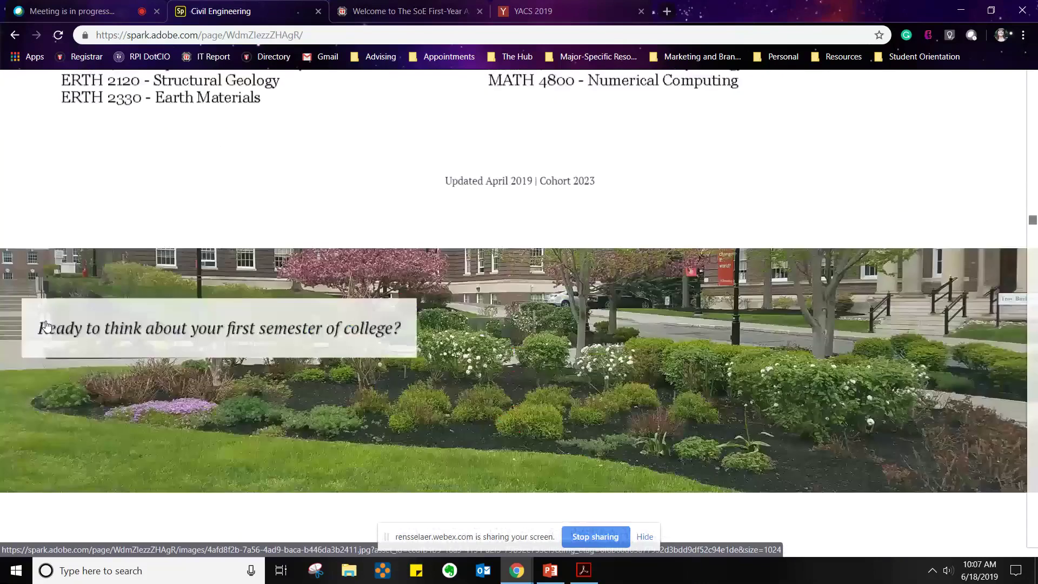
# In the guide's fall semester course list, highlight in turn CIVL 1200, ENGR 1200, the ENGR 1100 line and the MATH course line.
pyautogui.scroll(2, 203, 371)
pyautogui.scroll(-3, 203, 370)
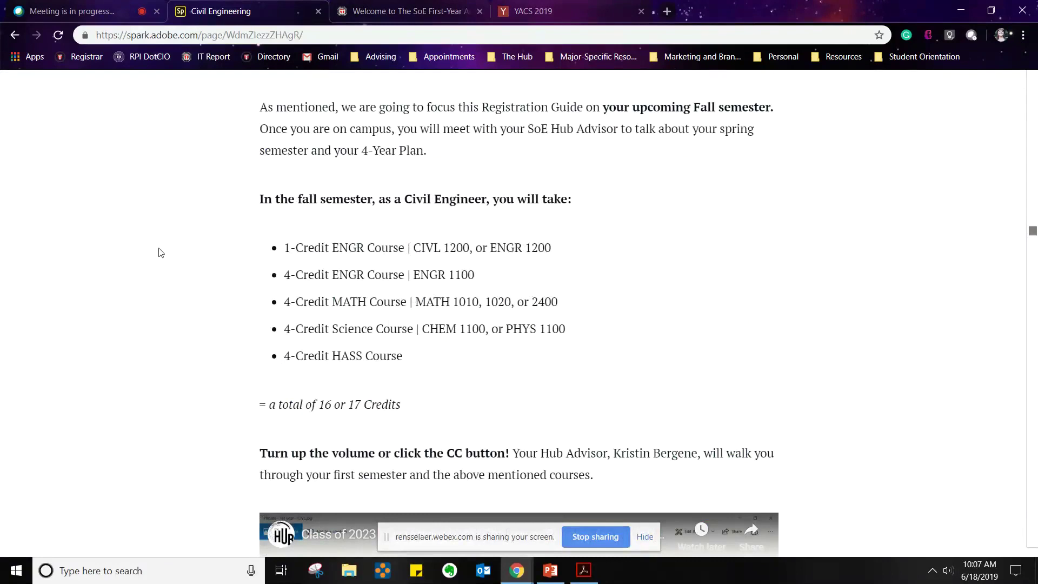
pyautogui.moveTo(470, 249); pyautogui.dragTo(413, 249)
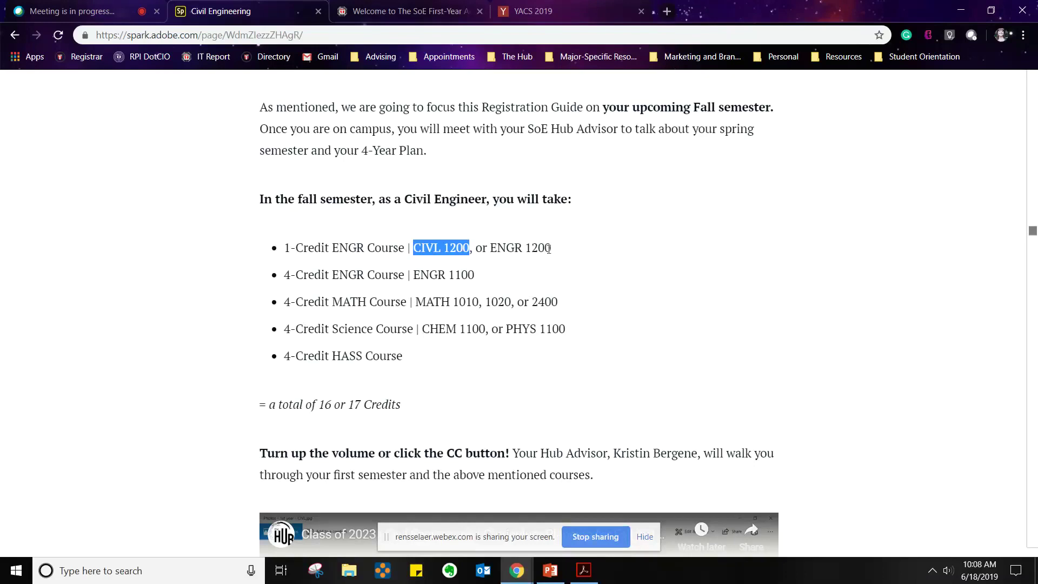
pyautogui.moveTo(548, 249); pyautogui.dragTo(491, 247)
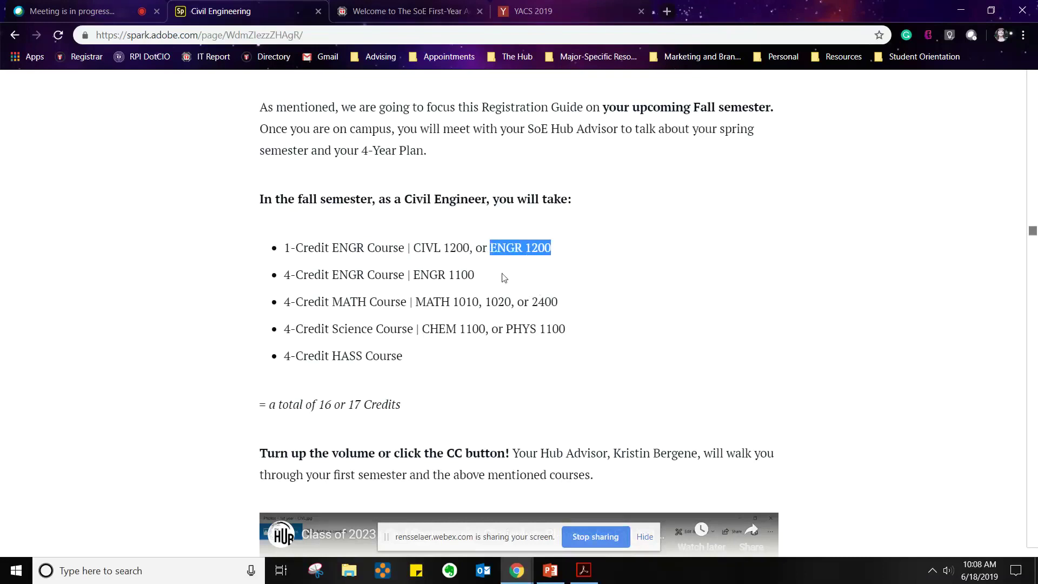
pyautogui.moveTo(486, 276); pyautogui.dragTo(282, 278)
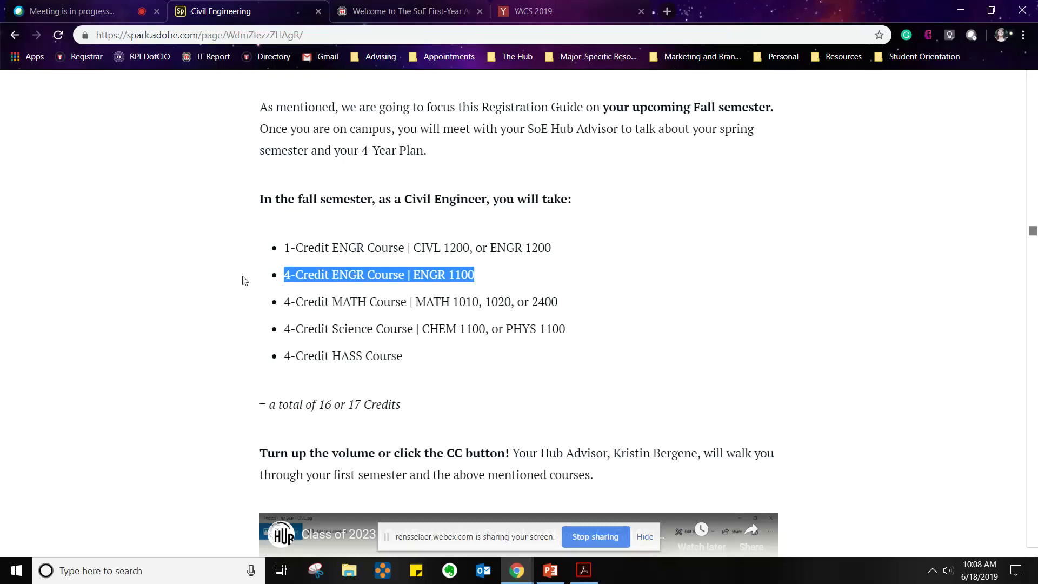
pyautogui.scroll(-1, 242, 280)
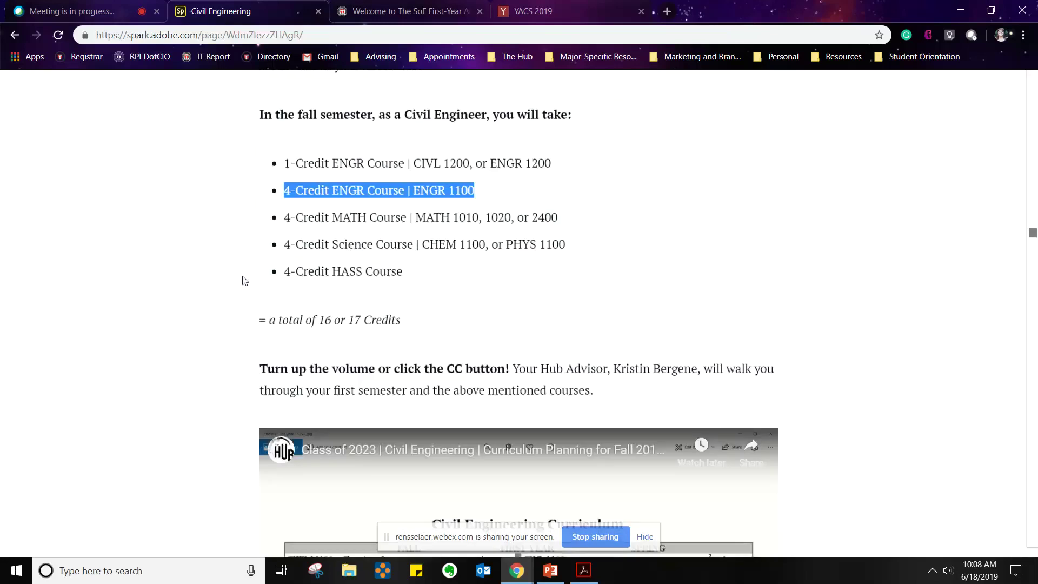
pyautogui.moveTo(599, 226); pyautogui.dragTo(283, 221)
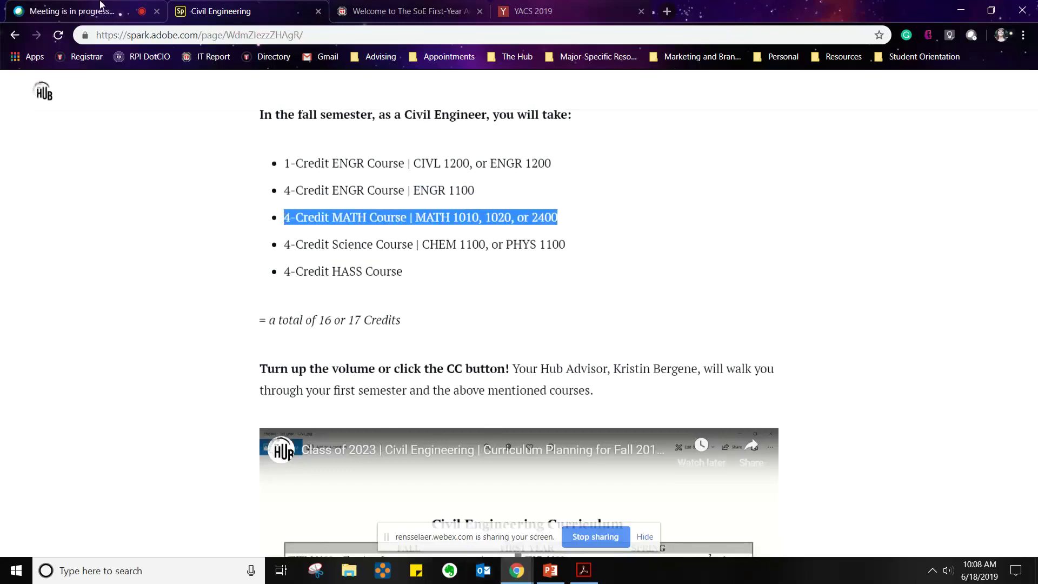
# Mute all participants in the Webex meeting and return to the Civil Engineering guide.
pyautogui.click(81, 11)
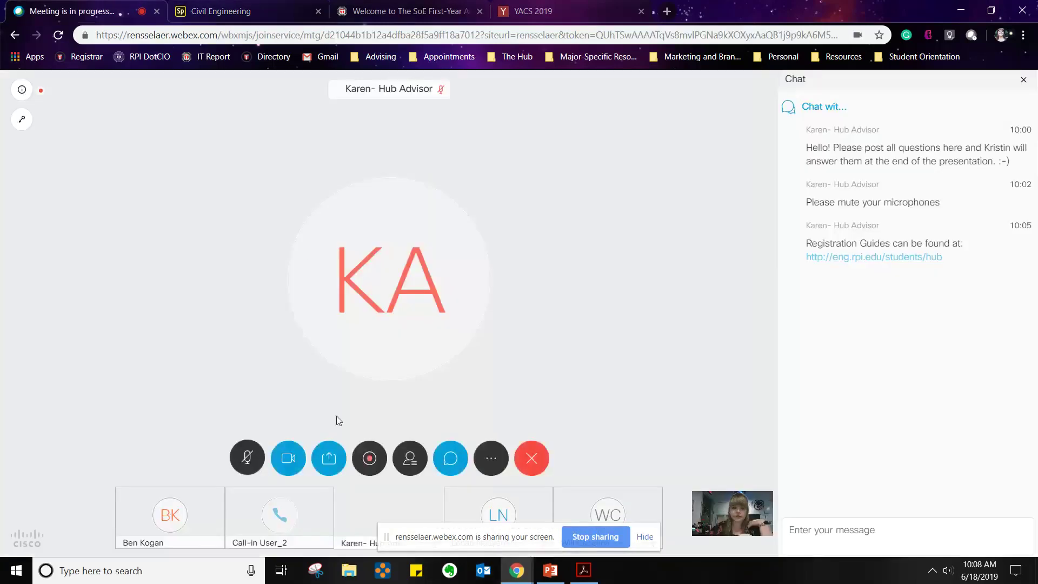
pyautogui.click(418, 454)
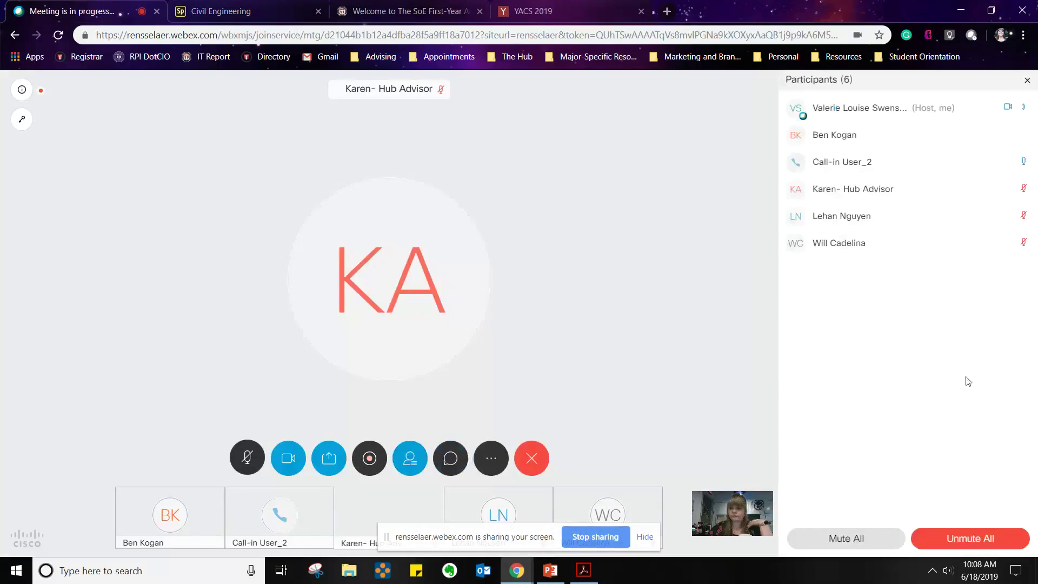
pyautogui.click(858, 539)
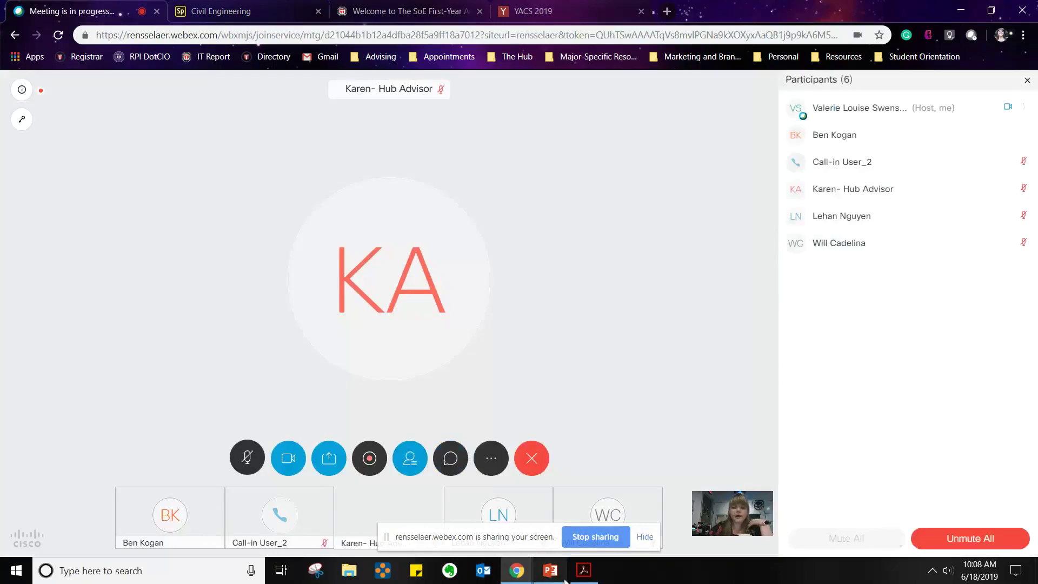
pyautogui.click(227, 11)
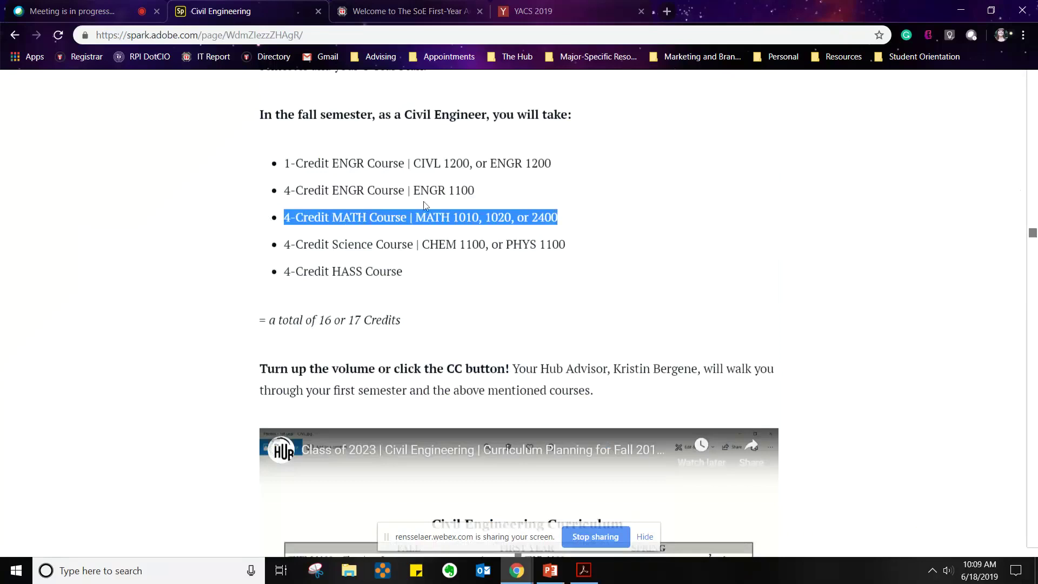
# Clear the MATH line highlight, then highlight in turn the ENGR 1100 line, the science course up to CHEM 1100, and PHYS 1100.
pyautogui.click(505, 217)
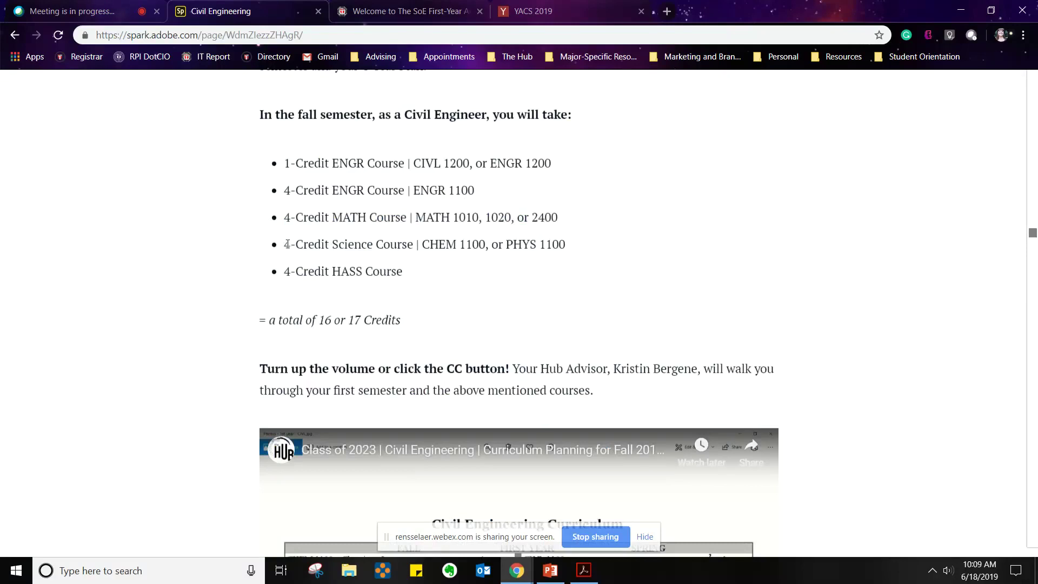
pyautogui.scroll(-2, 252, 243)
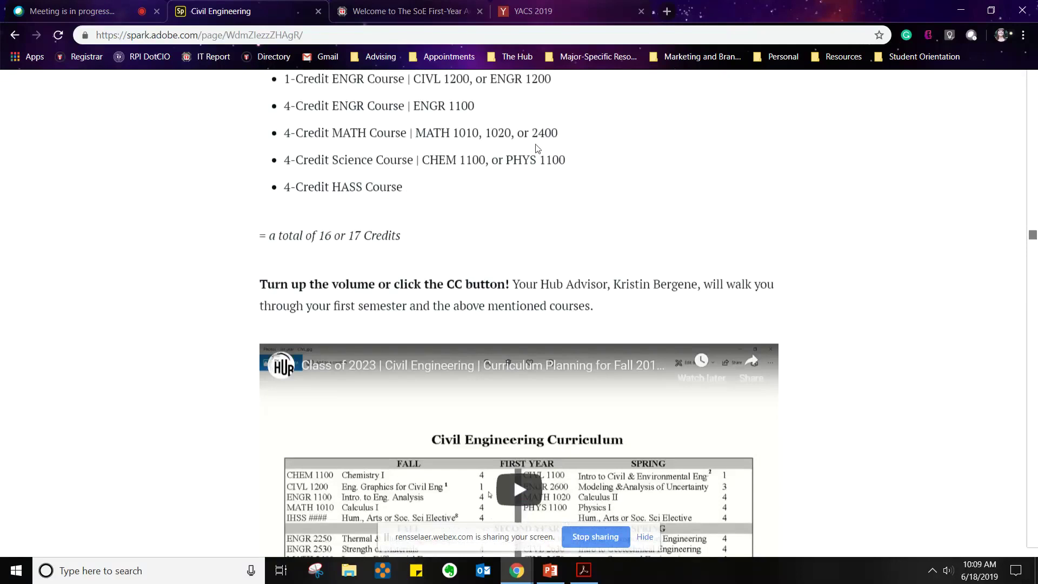
pyautogui.scroll(2, 511, 184)
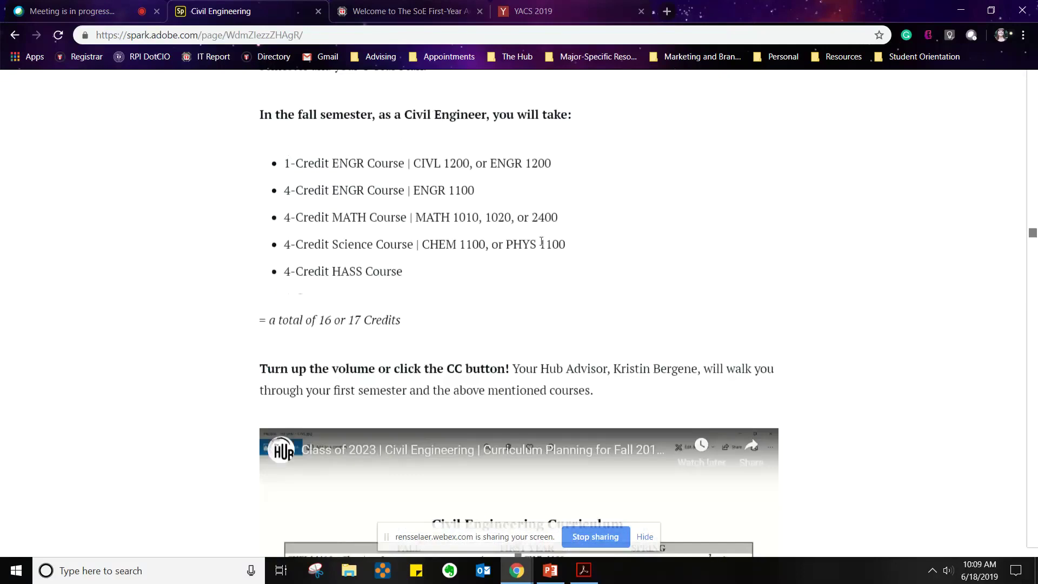
pyautogui.moveTo(291, 191); pyautogui.dragTo(205, 213)
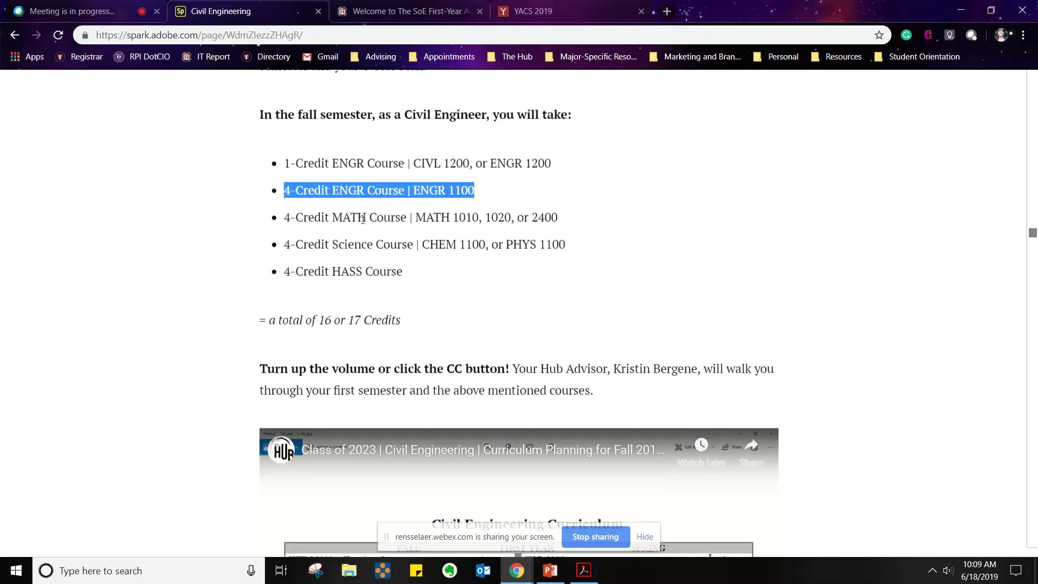
pyautogui.moveTo(457, 195); pyautogui.dragTo(260, 197)
pyautogui.moveTo(287, 245); pyautogui.dragTo(485, 245)
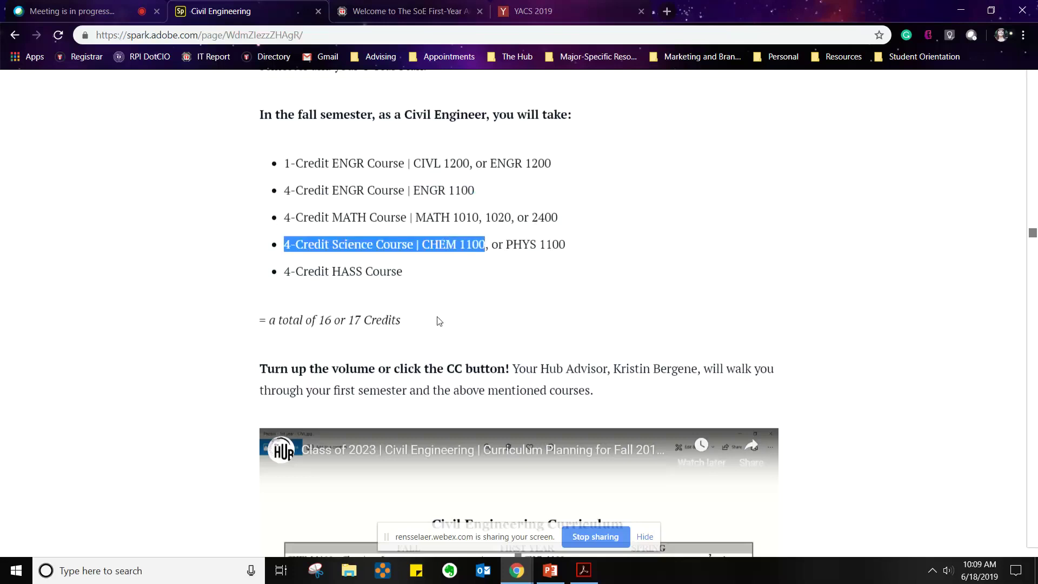
pyautogui.click(550, 244)
pyautogui.moveTo(550, 244); pyautogui.dragTo(502, 244)
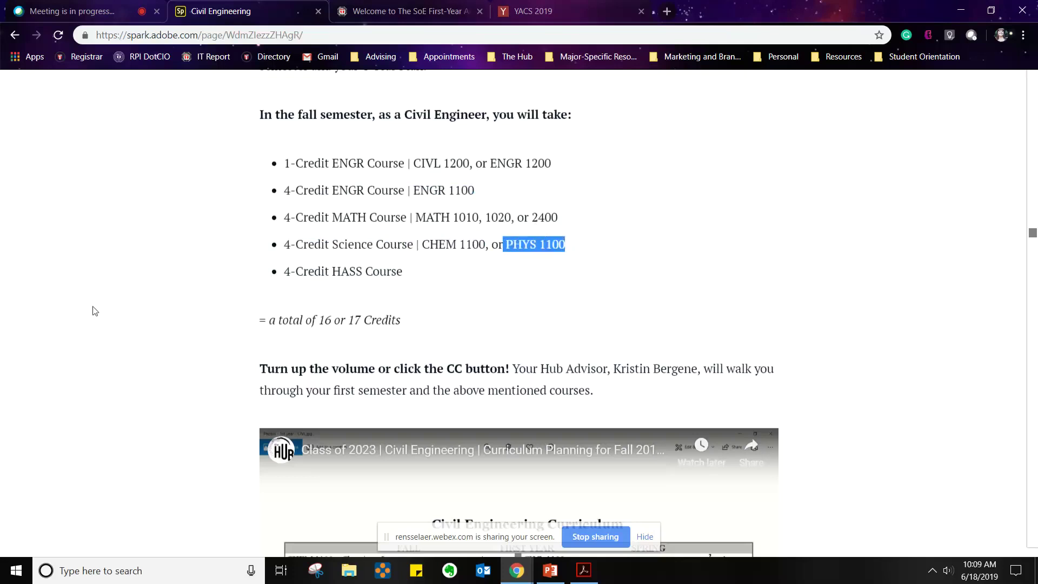
pyautogui.scroll(-2, 95, 310)
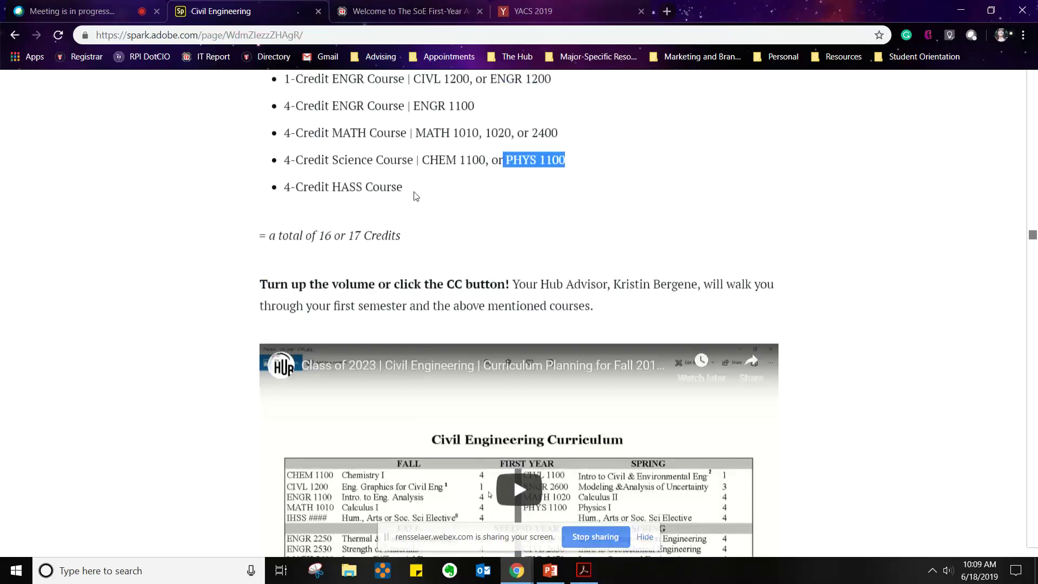
# Highlight the 4-Credit HASS Course line in the fall course list and show the curriculum planning video beneath it.
pyautogui.moveTo(414, 194); pyautogui.dragTo(249, 197)
pyautogui.scroll(-6, 111, 247)
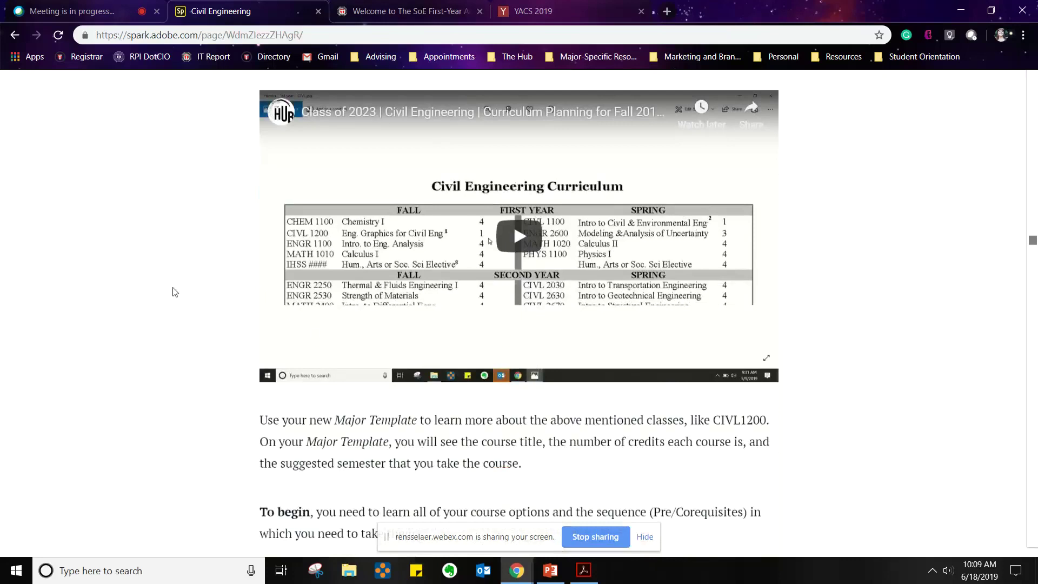
pyautogui.scroll(2, 133, 273)
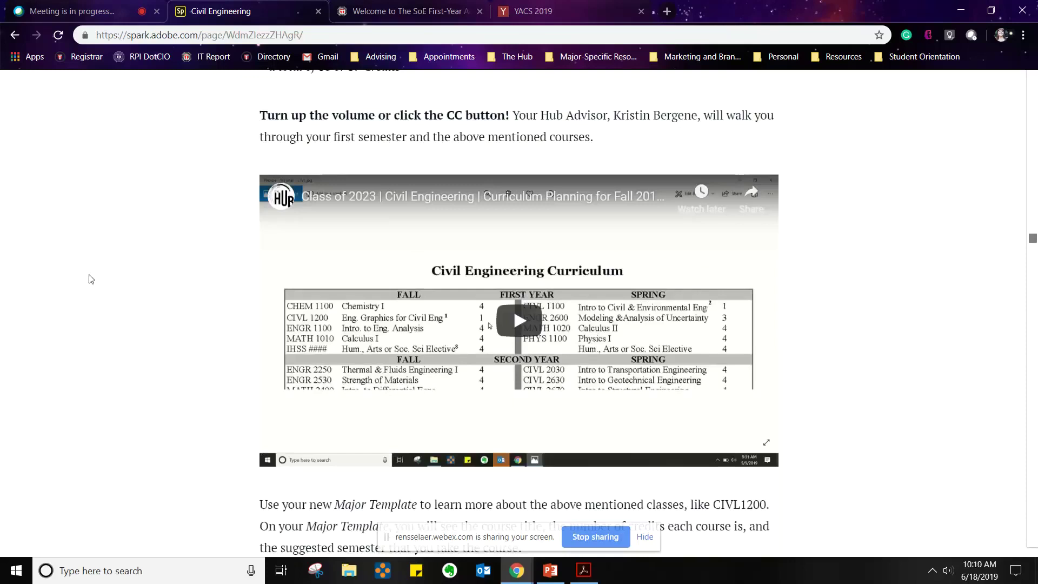
pyautogui.scroll(-2, 89, 281)
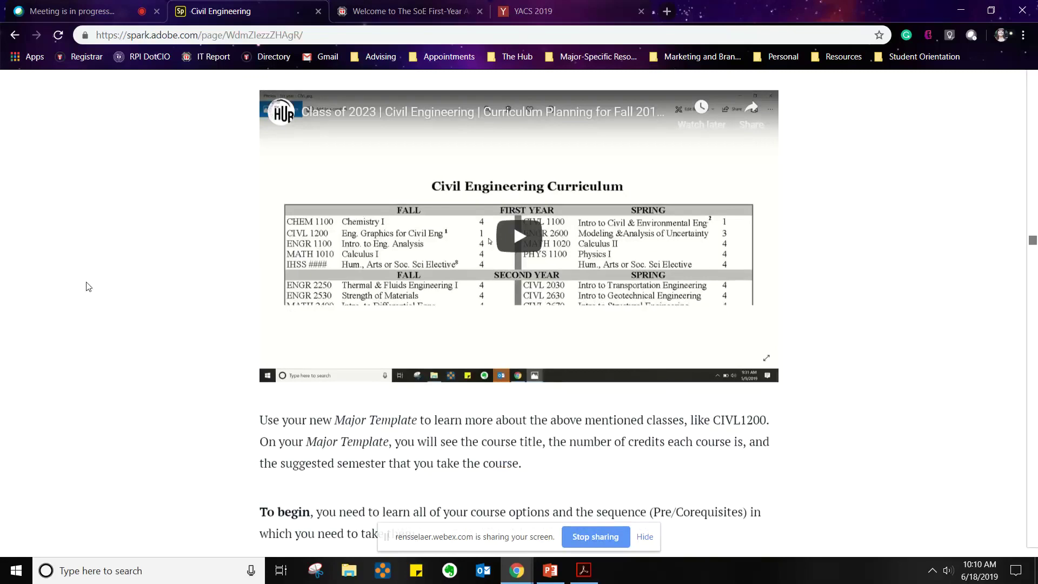
# Examine the introduction of Section 3 on AP, IB, and other Transfer Credits, including who should read or skip it.
pyautogui.scroll(-12, 89, 286)
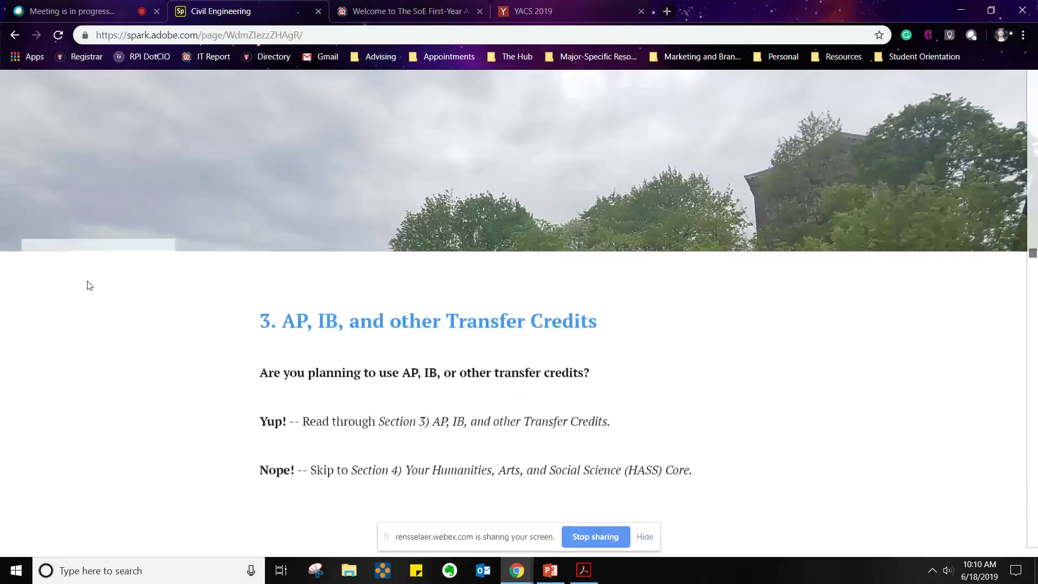
pyautogui.scroll(-7, 90, 285)
pyautogui.scroll(4, 89, 281)
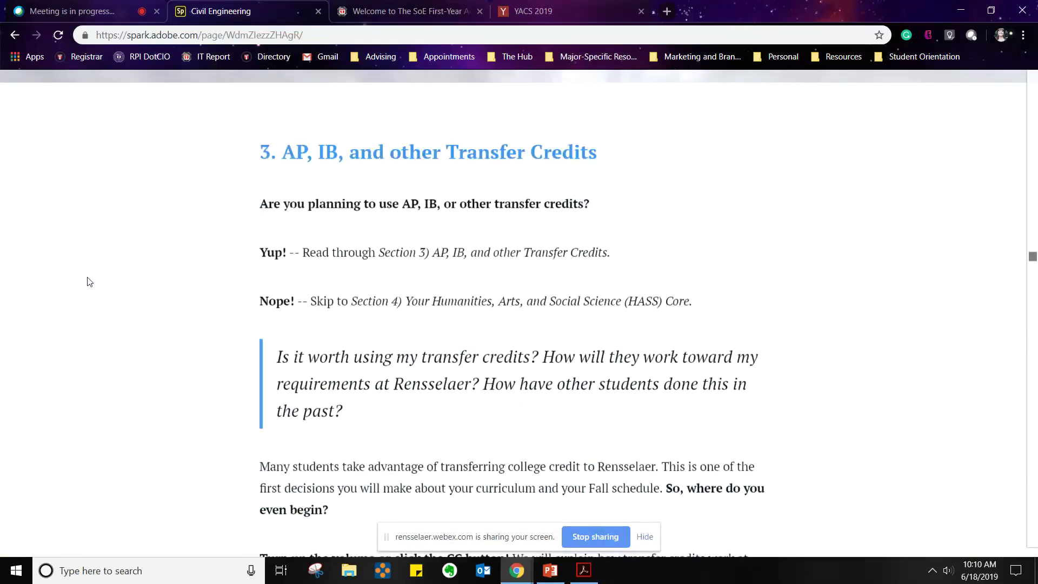
pyautogui.scroll(6, 89, 282)
pyautogui.scroll(-8, 89, 281)
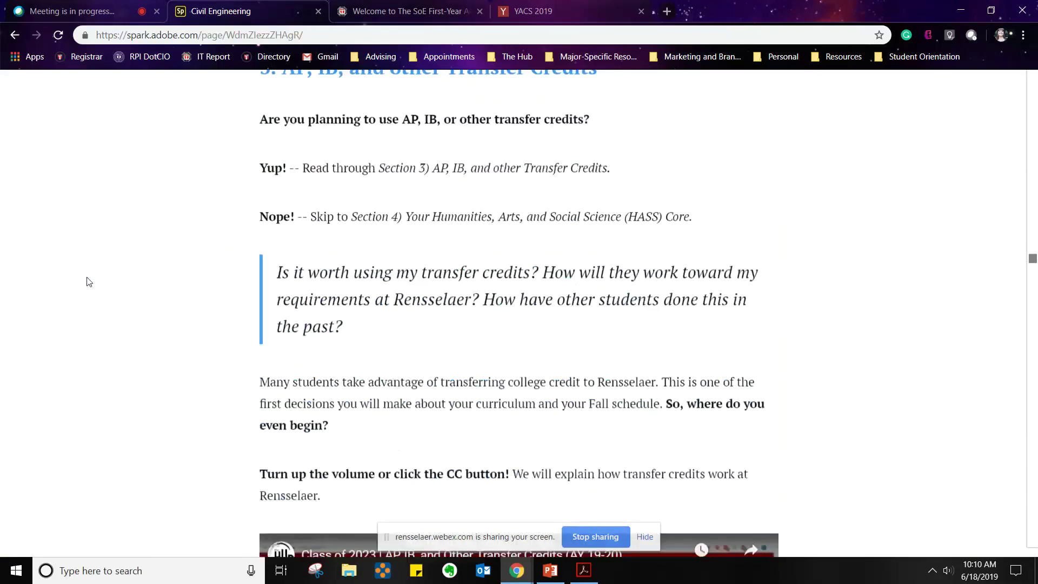
pyautogui.scroll(2, 89, 281)
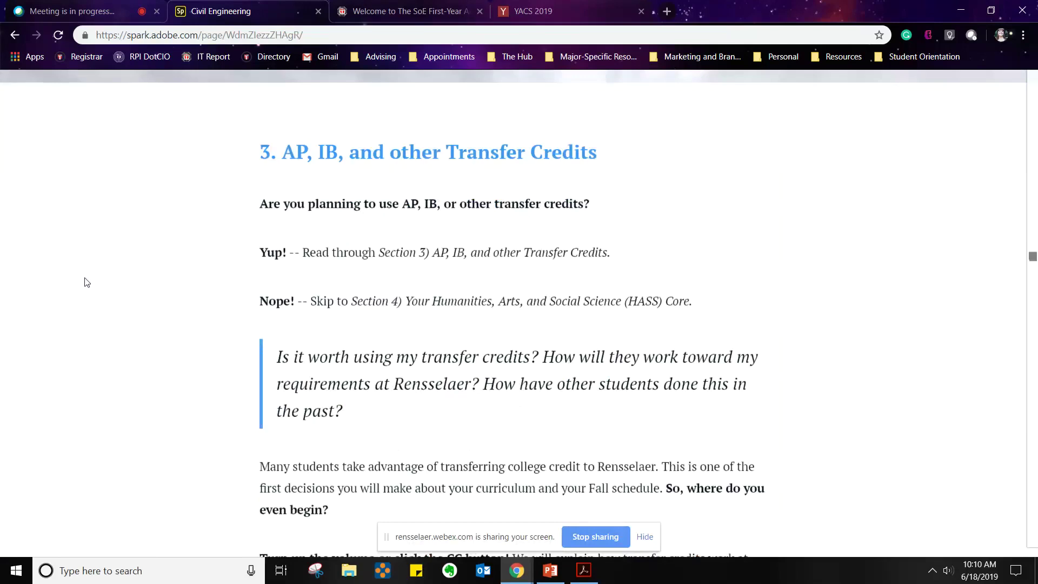
pyautogui.scroll(-1, 88, 270)
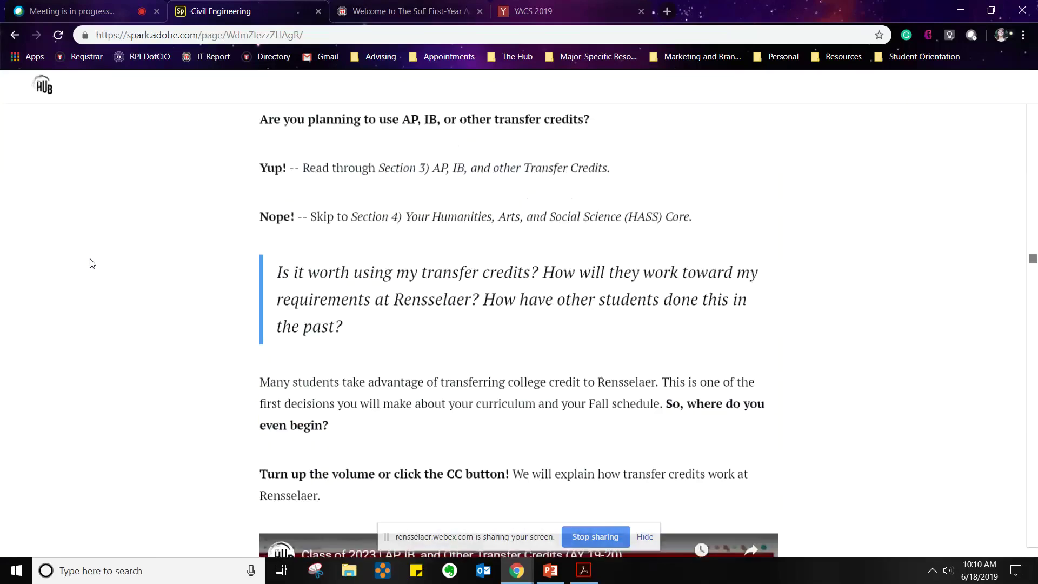
pyautogui.scroll(2, 88, 266)
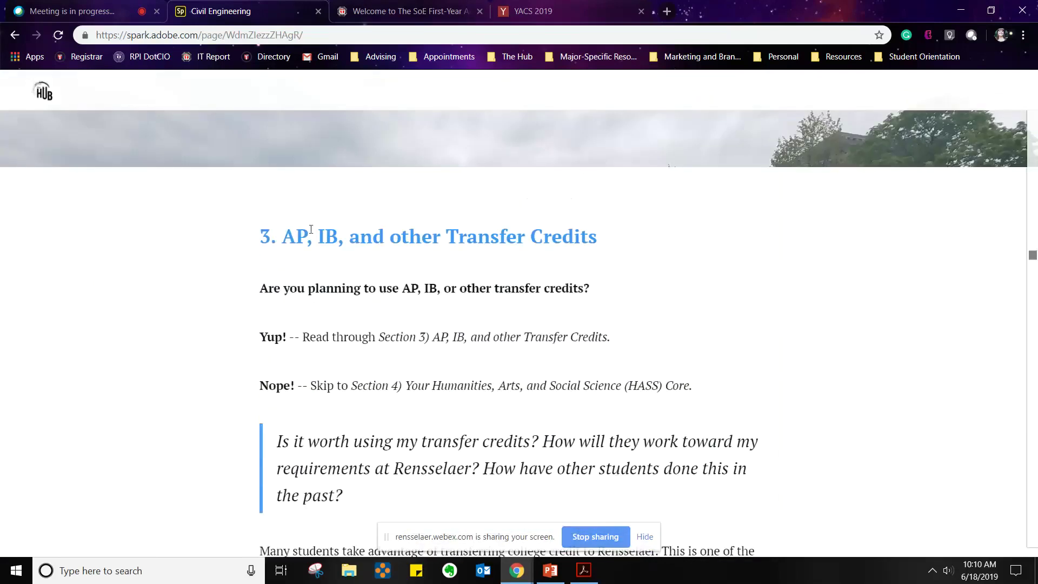
# Review the transfer credit video, AP and IB equivalency charts, AP score guidance, and the forms for sharing scores and transferring credit.
pyautogui.scroll(-8, 142, 307)
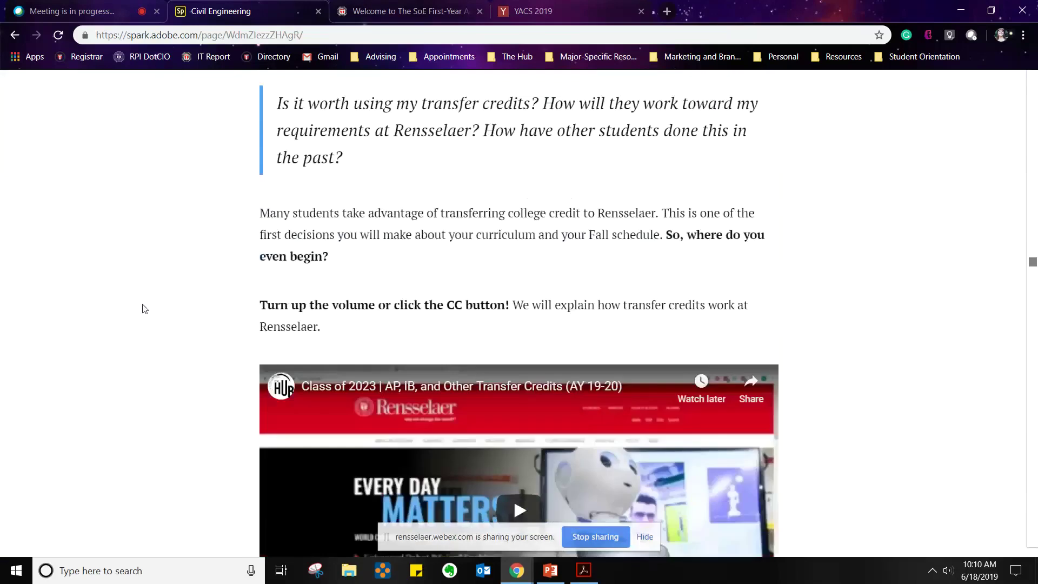
pyautogui.scroll(-3, 145, 308)
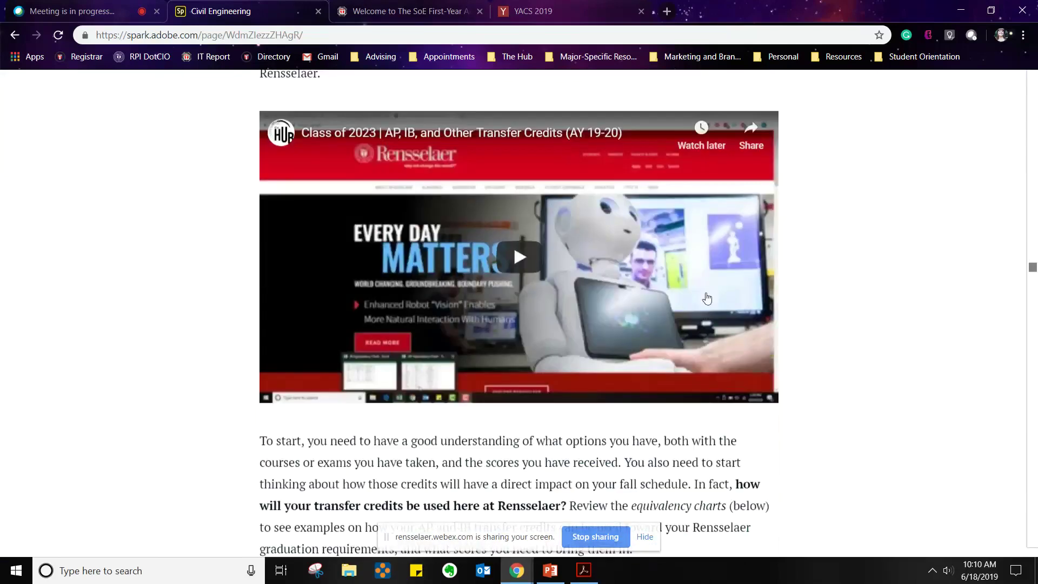
pyautogui.scroll(-10, 81, 310)
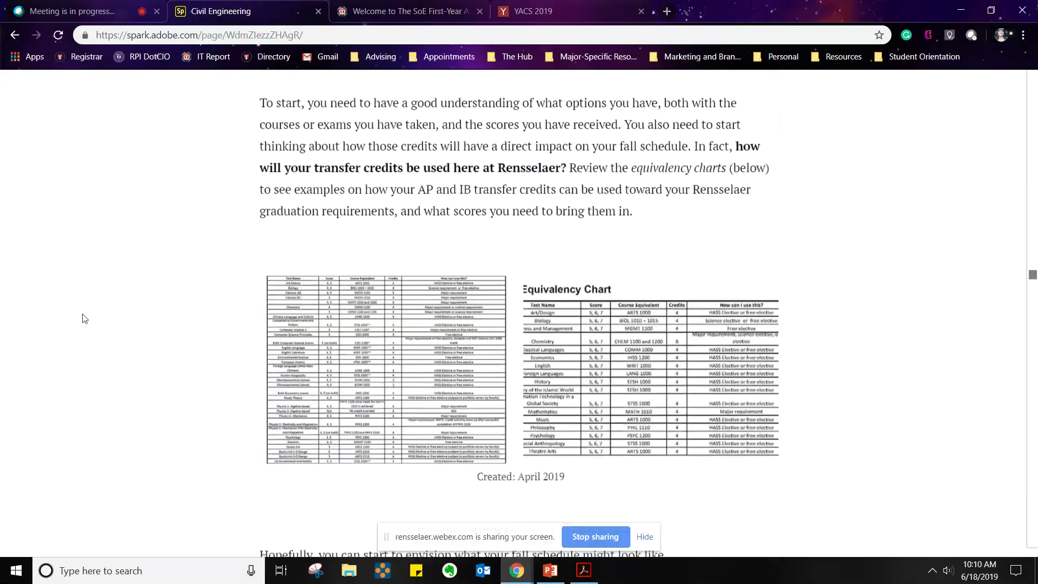
pyautogui.scroll(-2, 61, 324)
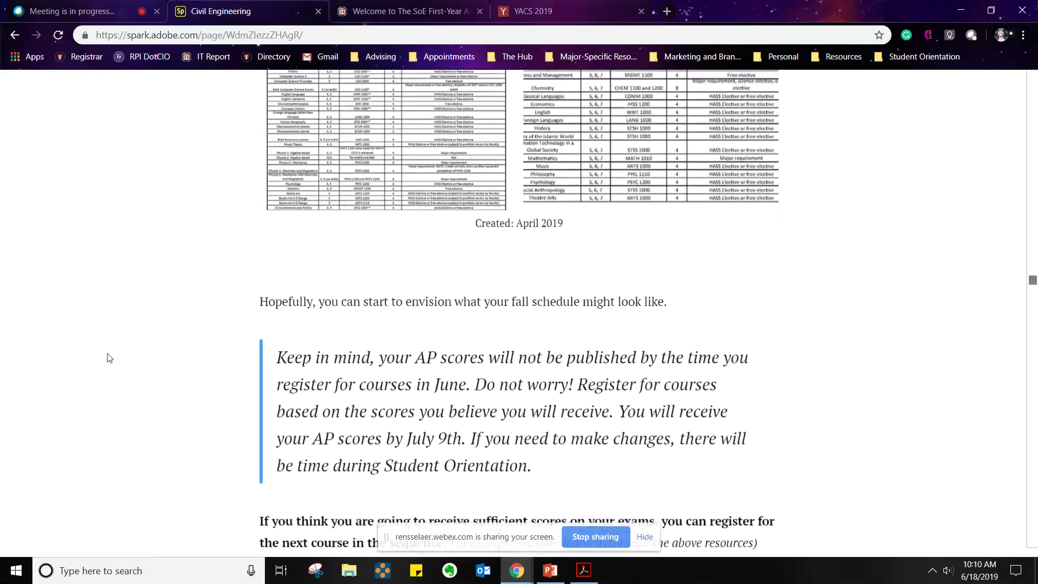
pyautogui.scroll(-5, 79, 354)
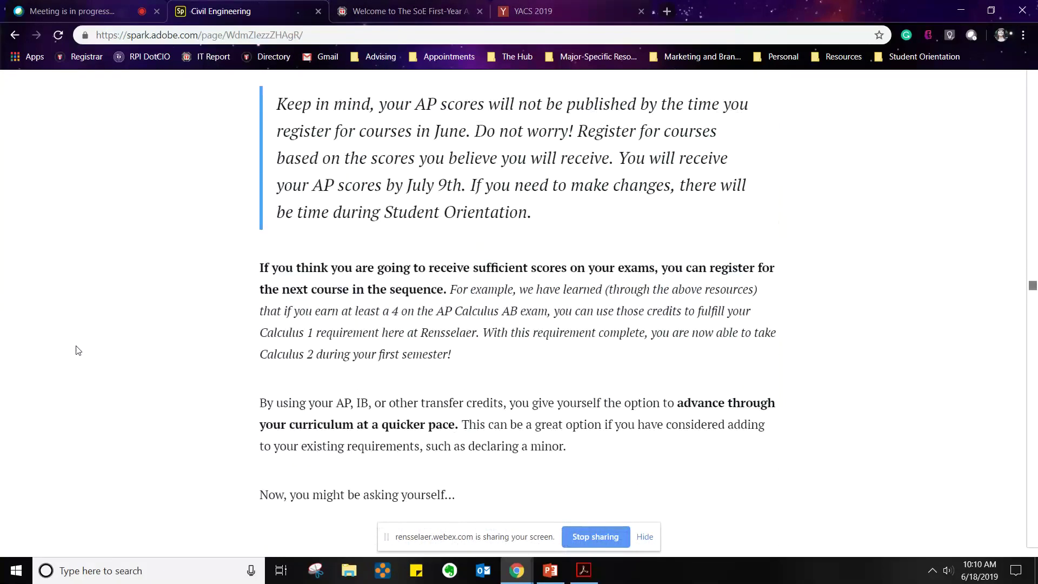
pyautogui.scroll(-20, 78, 350)
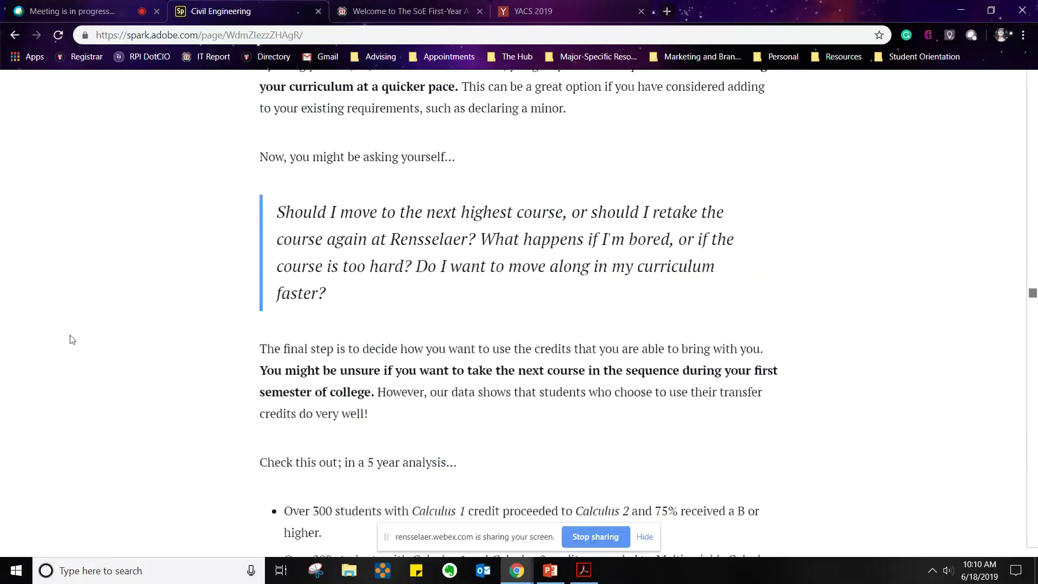
pyautogui.scroll(-10, 72, 341)
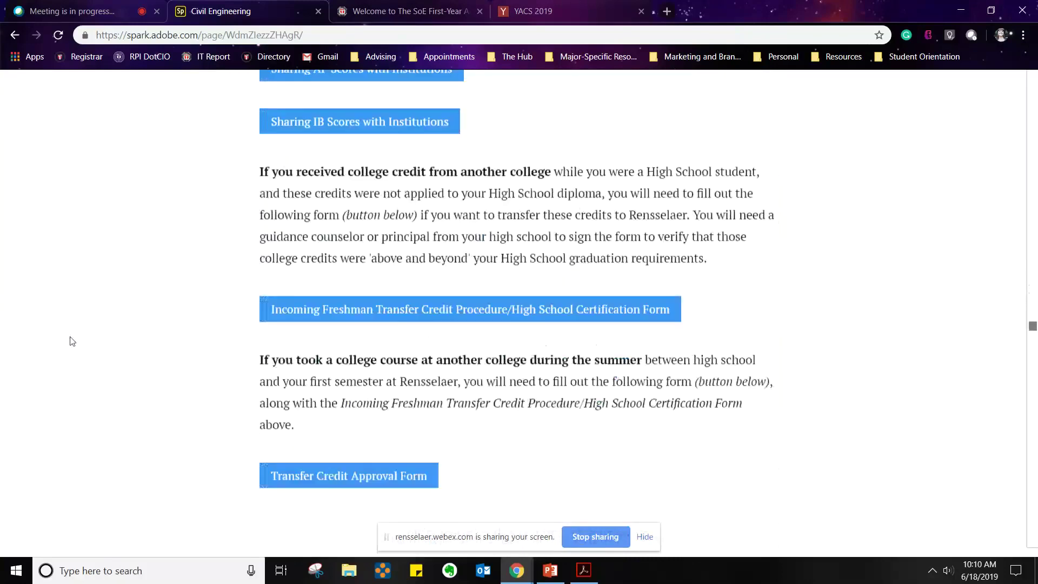
# In Section 4 on the HASS Core, highlight "Interdisciplinary HASS course (IHSS)" in the paragraph below the video.
pyautogui.scroll(-15, 72, 340)
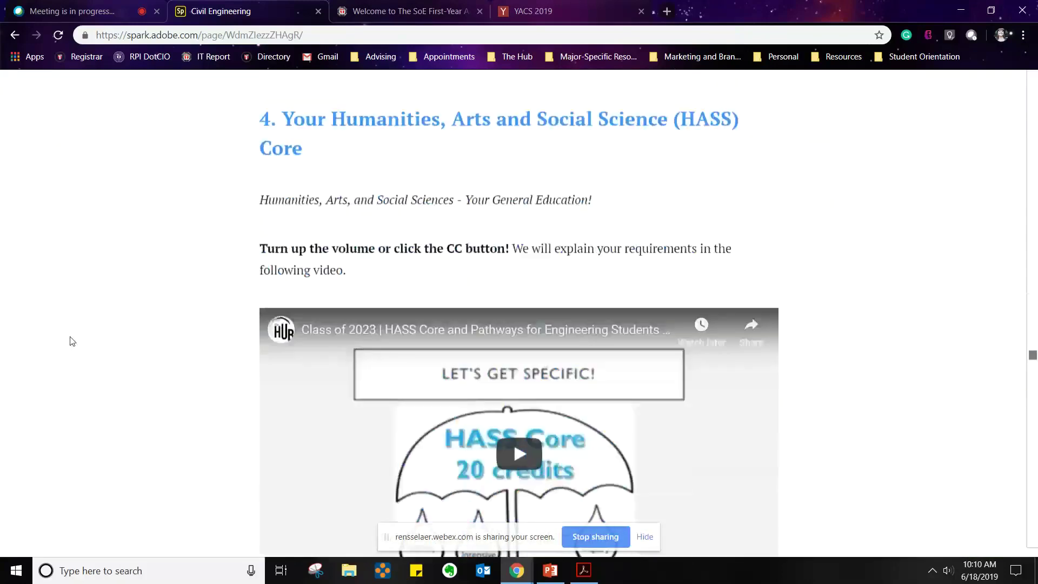
pyautogui.scroll(2, 351, 238)
pyautogui.scroll(-2, 158, 255)
pyautogui.scroll(2, 394, 304)
pyautogui.scroll(-3, 163, 226)
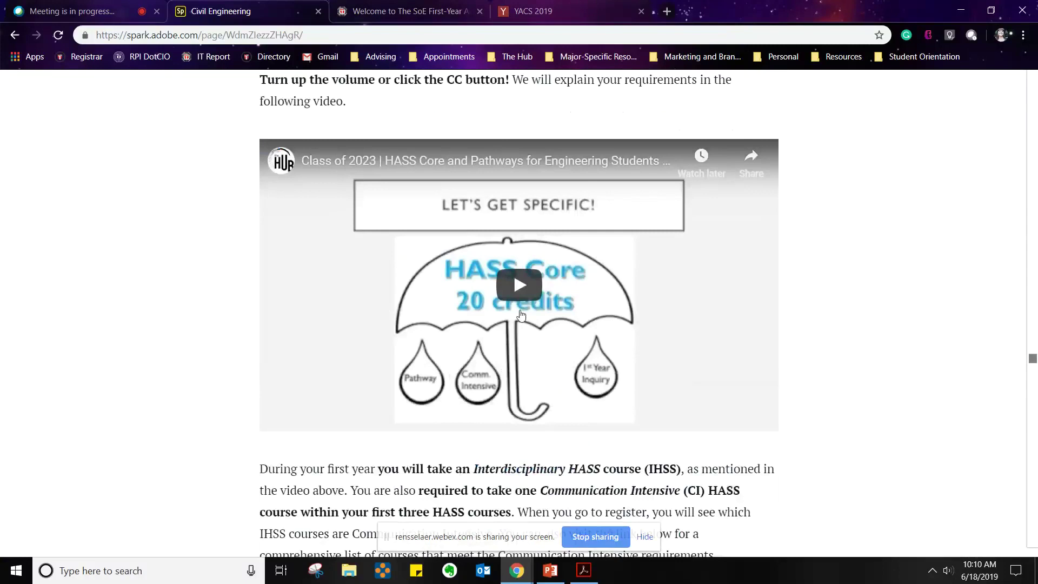
pyautogui.scroll(-3, 169, 287)
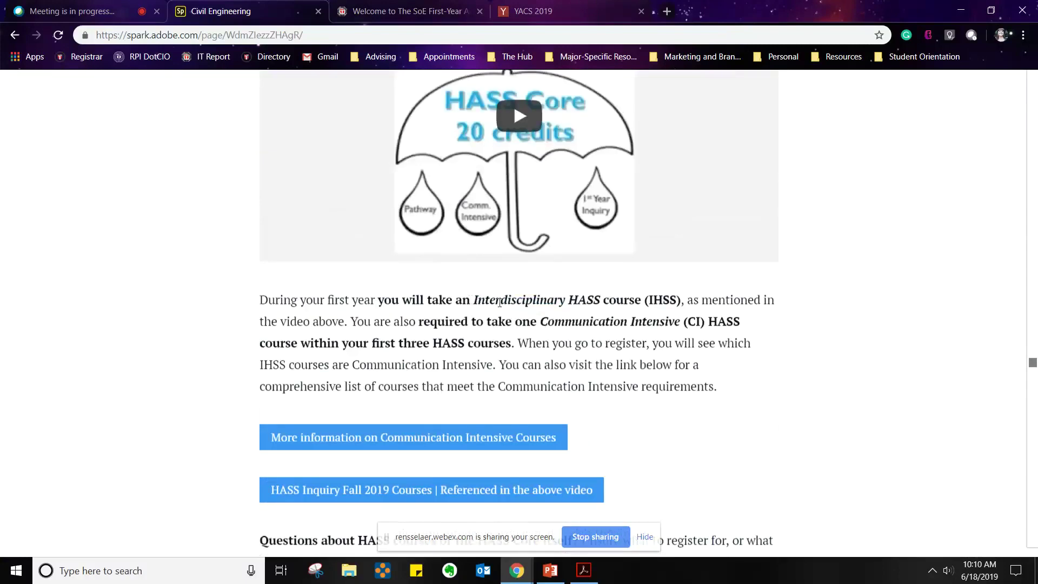
pyautogui.moveTo(477, 301); pyautogui.dragTo(681, 300)
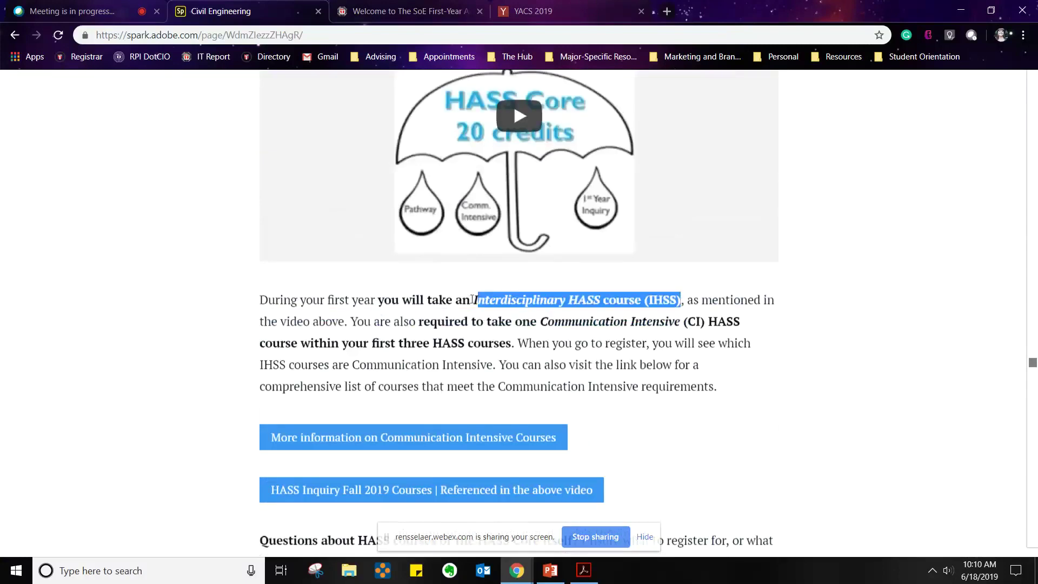
pyautogui.moveTo(473, 300); pyautogui.dragTo(681, 300)
# Examine the HASS Core umbrella graphic together with the IHSS and Communication Intensive course requirements.
pyautogui.scroll(1, 110, 373)
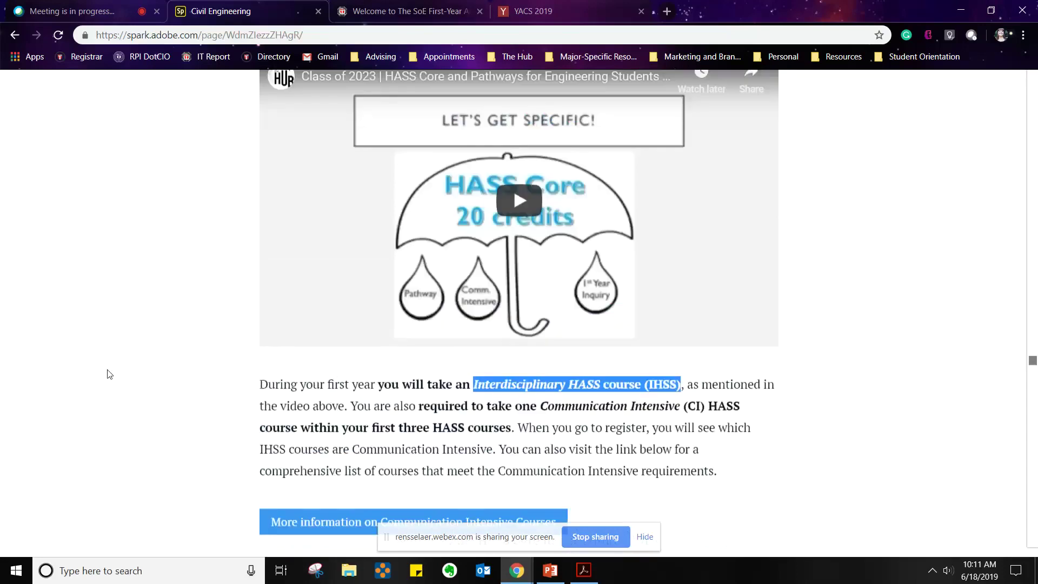
pyautogui.scroll(1, 110, 374)
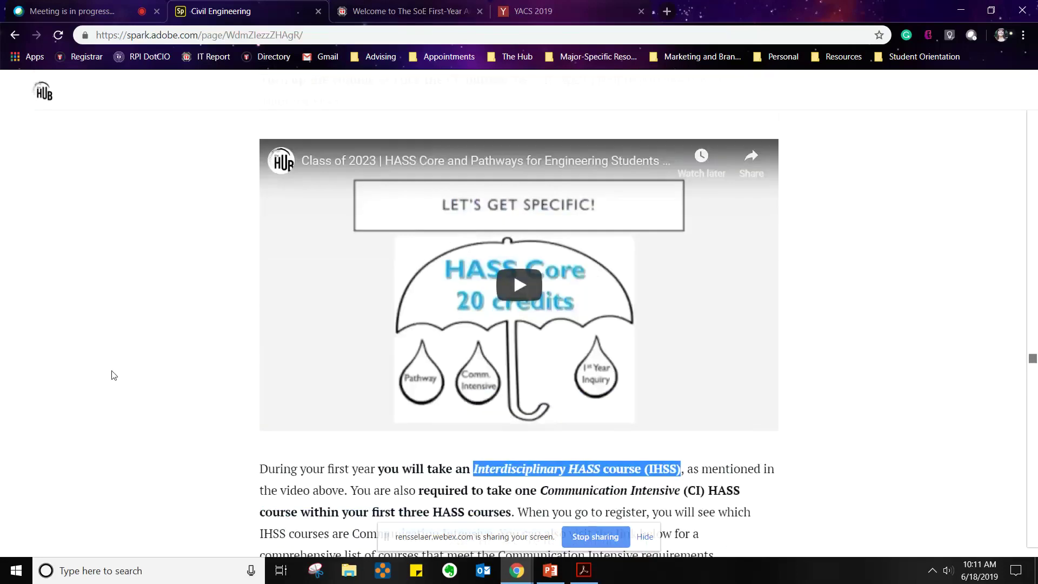
pyautogui.scroll(-1, 635, 368)
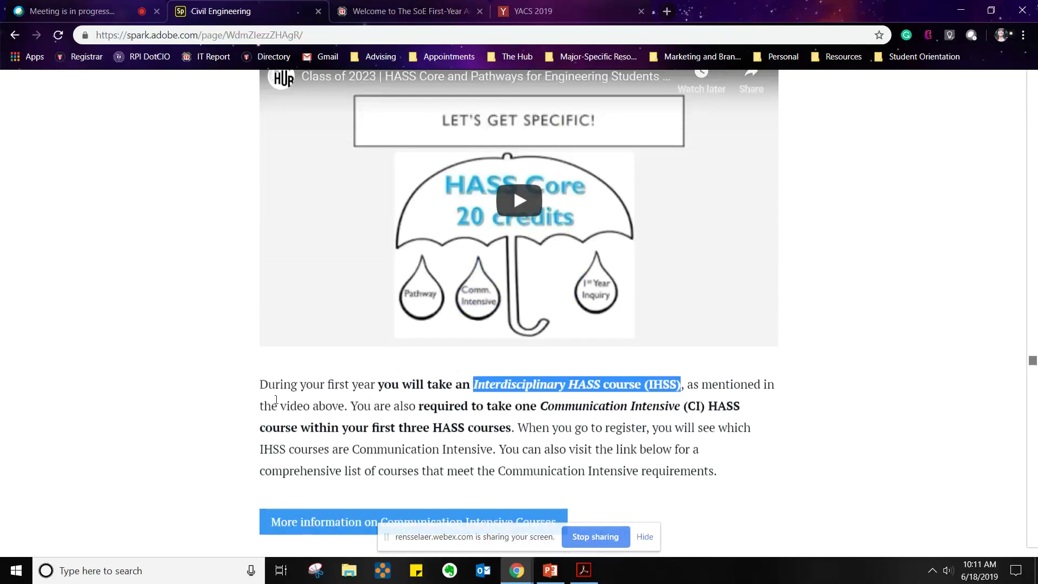
pyautogui.scroll(-1, 275, 400)
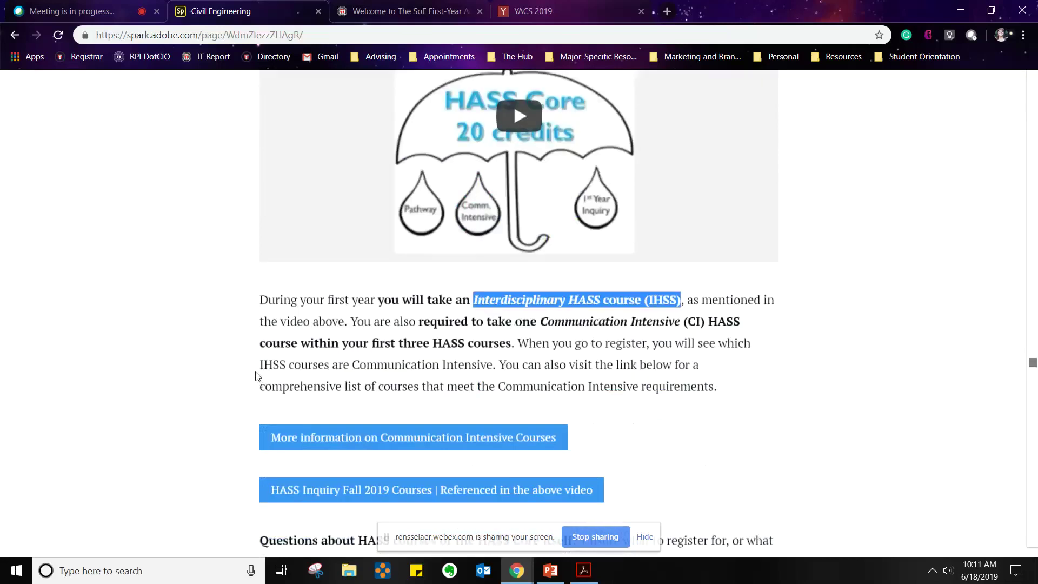
pyautogui.scroll(2, 257, 377)
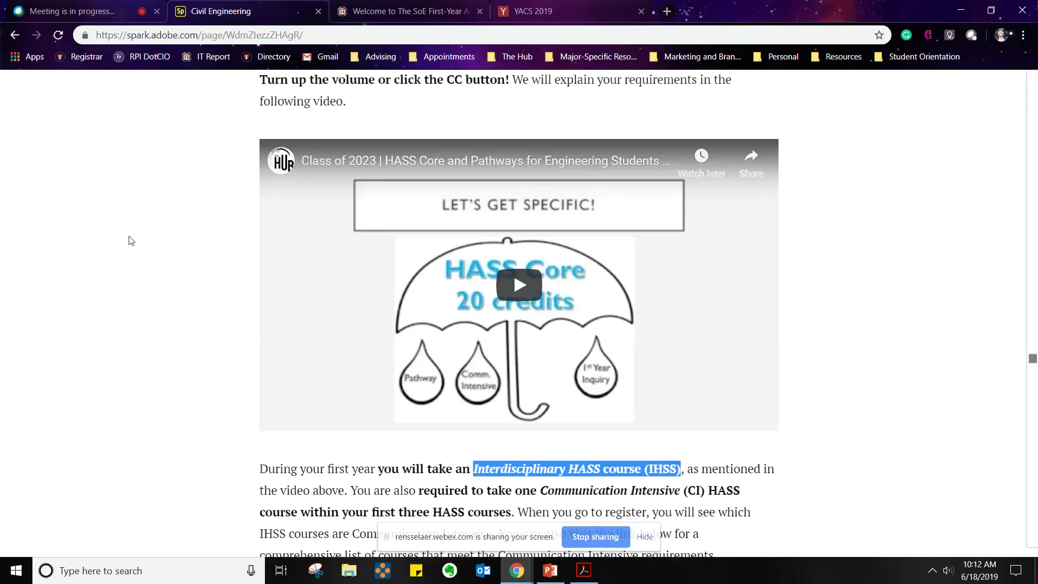
# Go to the guide's registration section and highlight the "How to Register" heading.
pyautogui.scroll(-20, 129, 241)
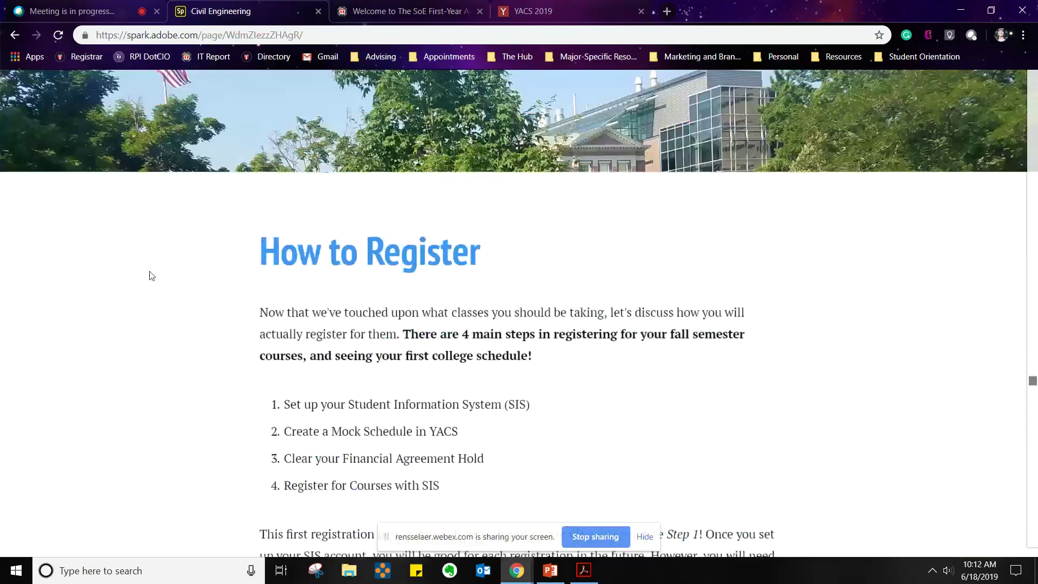
pyautogui.scroll(-2, 162, 264)
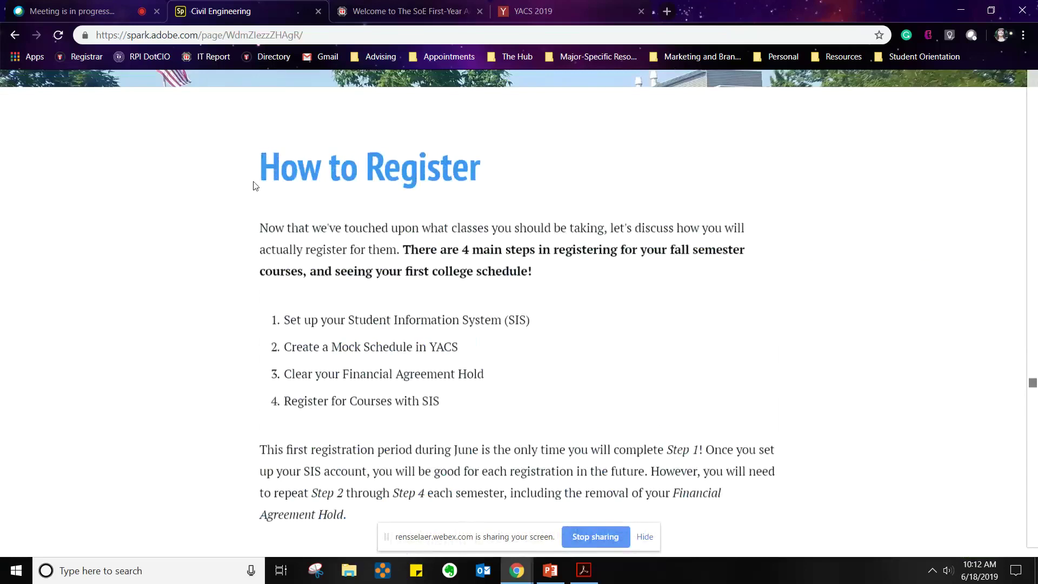
pyautogui.moveTo(258, 185); pyautogui.dragTo(490, 187)
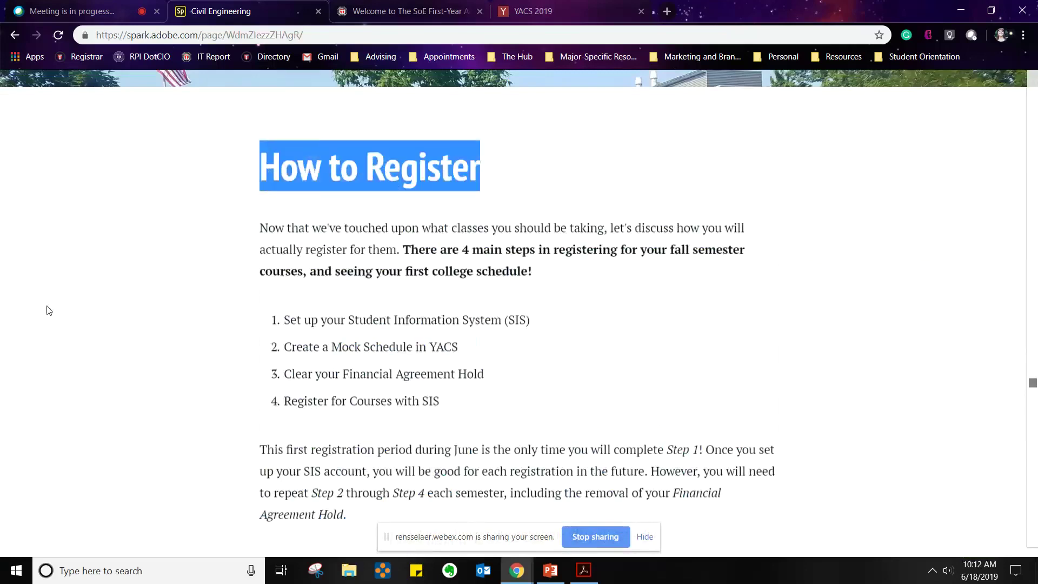
# In the list of four registration steps, highlight the YACS mock schedule item, then "Register for Courses with SIS".
pyautogui.scroll(-2, 80, 323)
pyautogui.scroll(-2, 80, 323)
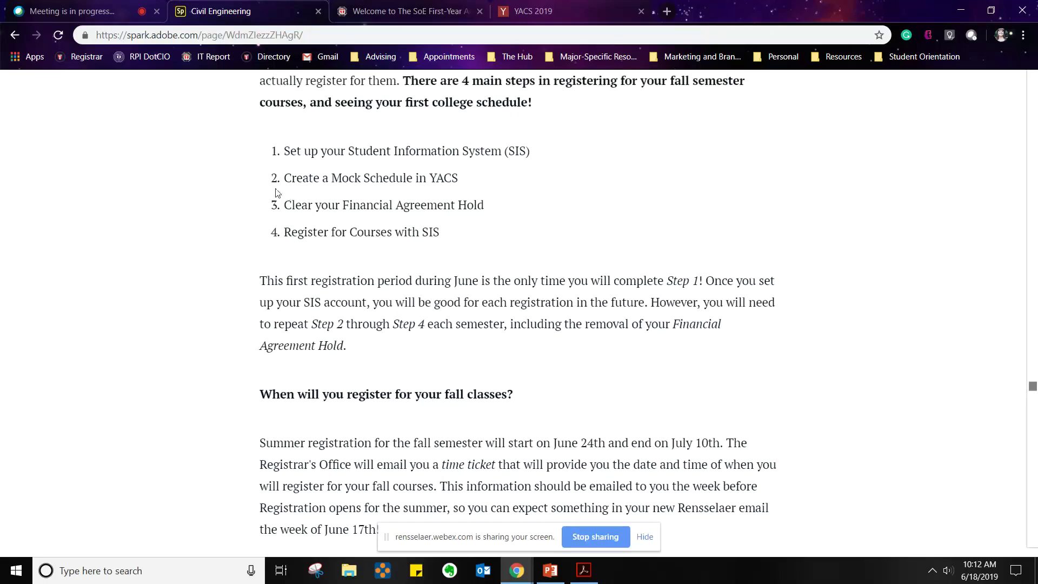
pyautogui.moveTo(314, 178); pyautogui.dragTo(485, 183)
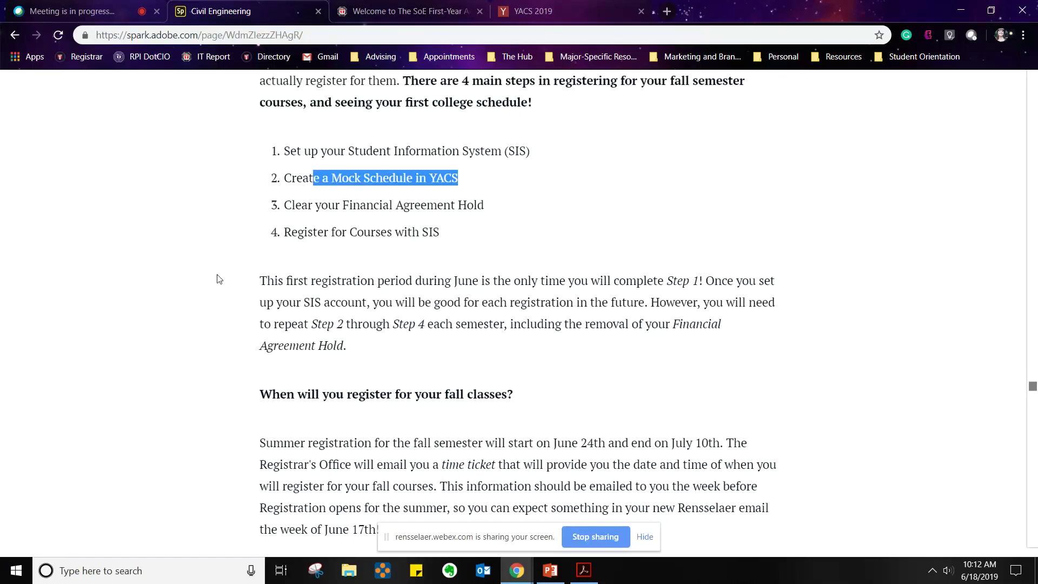
pyautogui.scroll(-2, 484, 241)
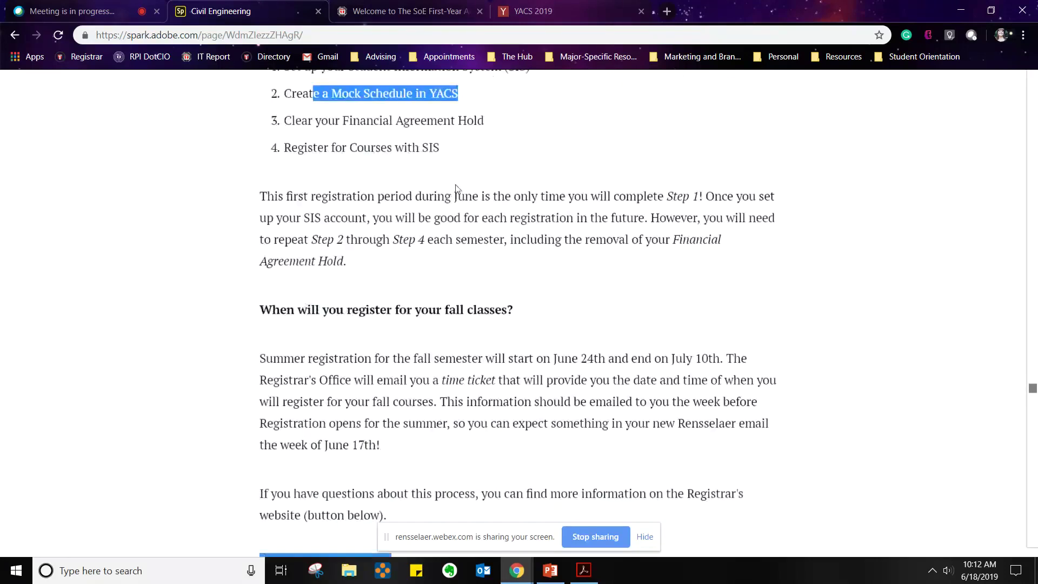
pyautogui.moveTo(455, 184); pyautogui.dragTo(283, 151)
pyautogui.scroll(3, 265, 279)
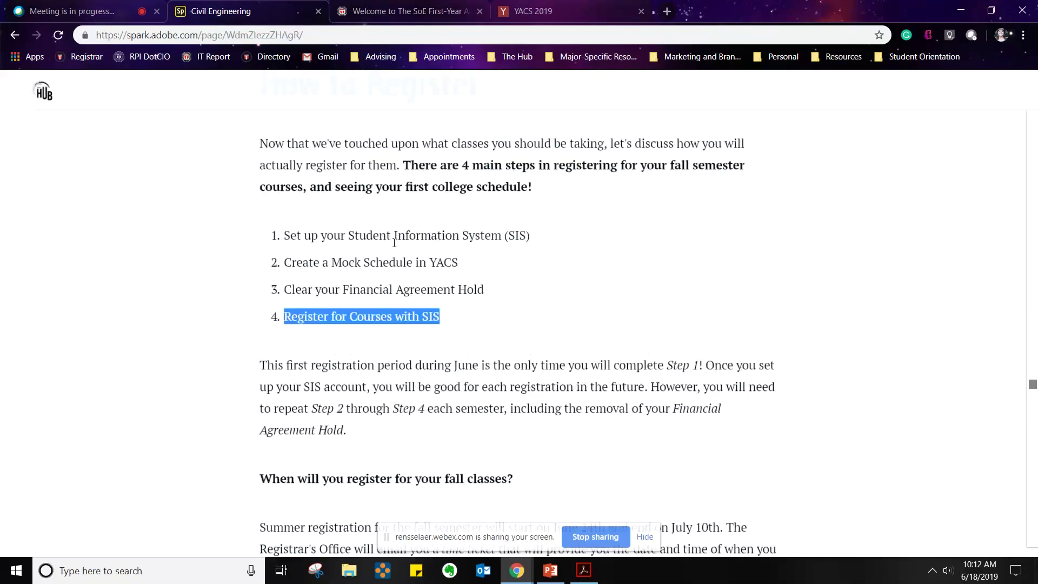
# Review the Step 1 instructions on setting up the Student Information System, including first login, Registrar contact, and the RIN note.
pyautogui.scroll(-15, 265, 279)
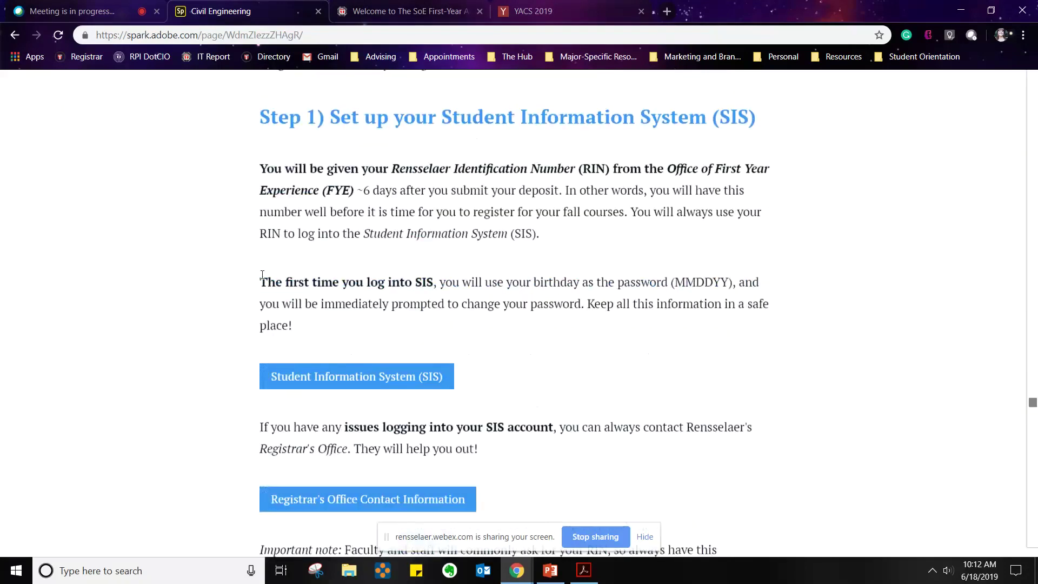
pyautogui.scroll(2, 329, 274)
pyautogui.scroll(-2, 137, 366)
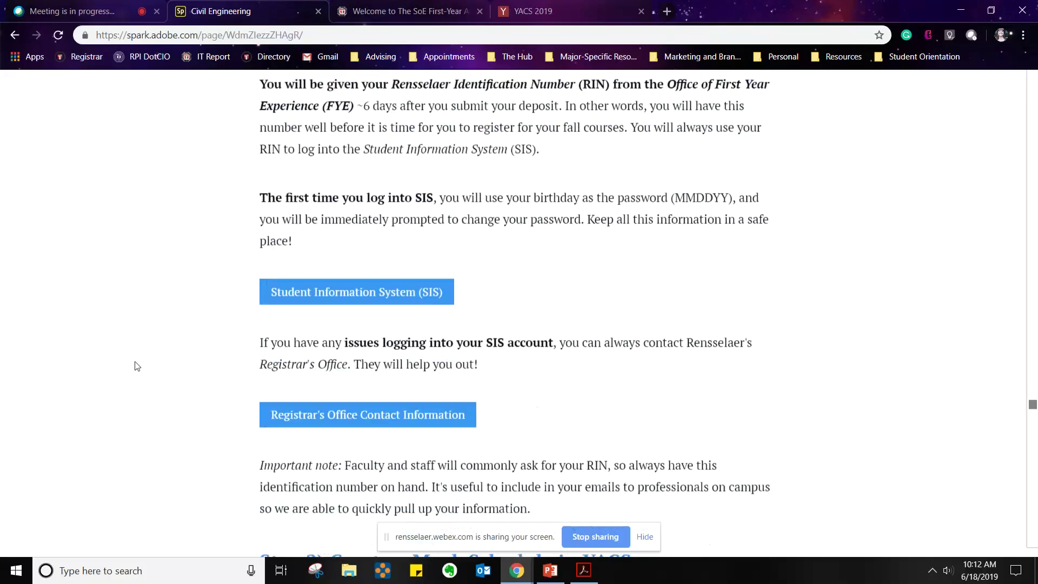
pyautogui.scroll(-2, 130, 370)
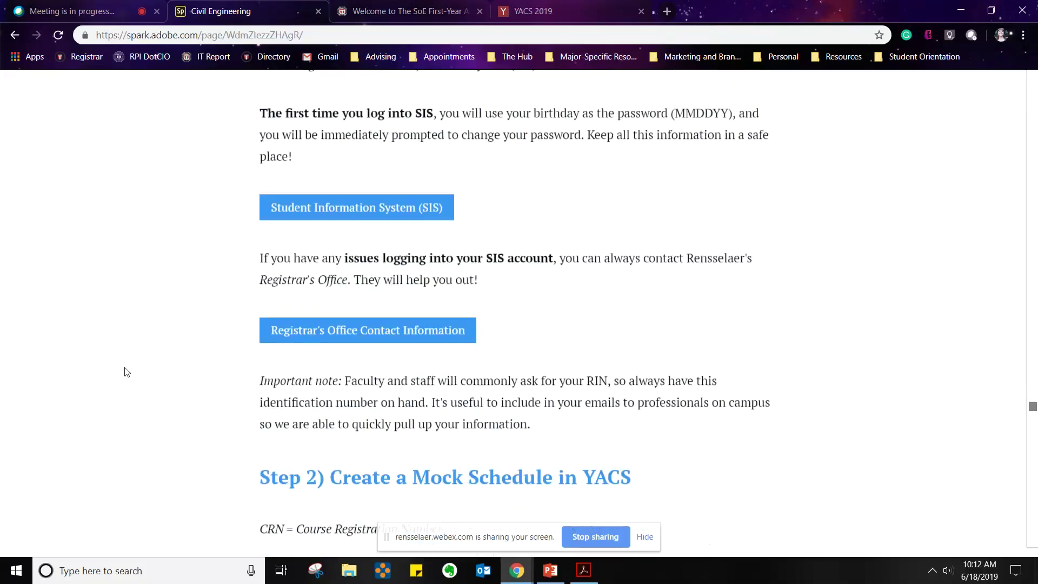
# Review the guide's remaining registration steps, from the YACS mock schedule video and Financial Agreement Hold to the SIS registration video.
pyautogui.scroll(-8, 126, 371)
pyautogui.scroll(-2, 126, 371)
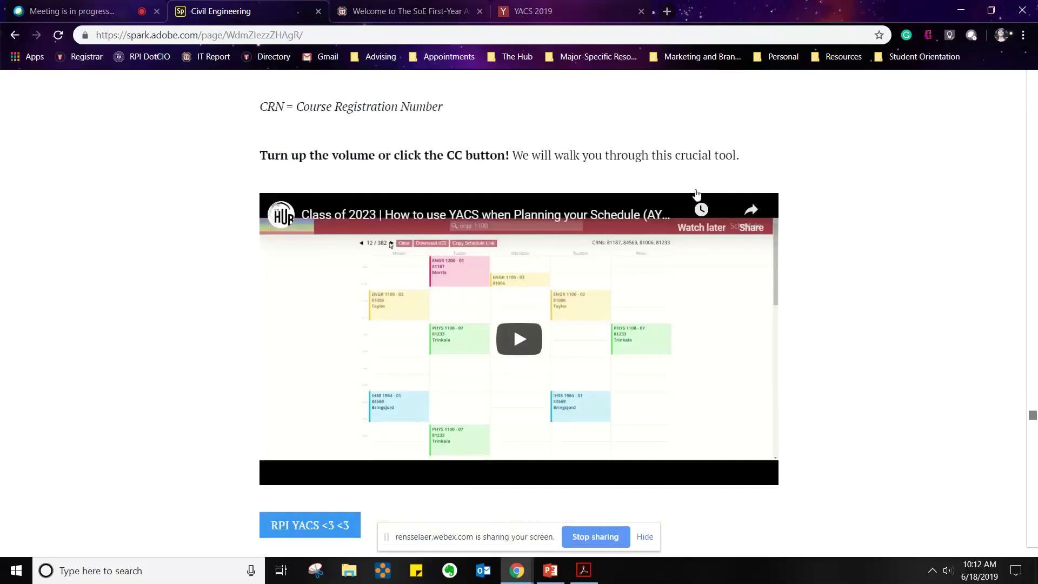
pyautogui.scroll(-8, 132, 296)
pyautogui.scroll(-5, 133, 300)
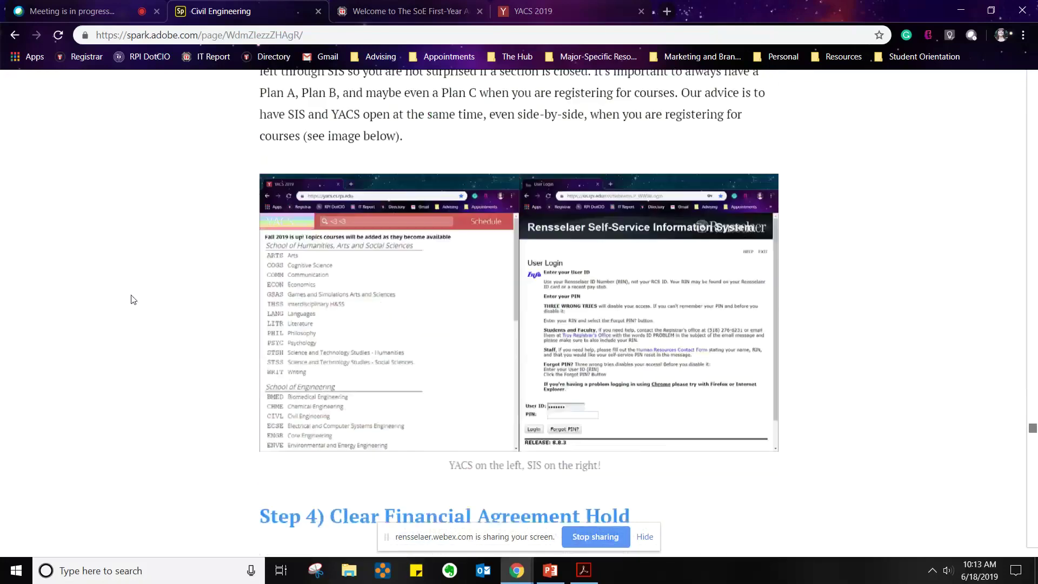
pyautogui.scroll(-6, 134, 300)
pyautogui.scroll(1, 136, 300)
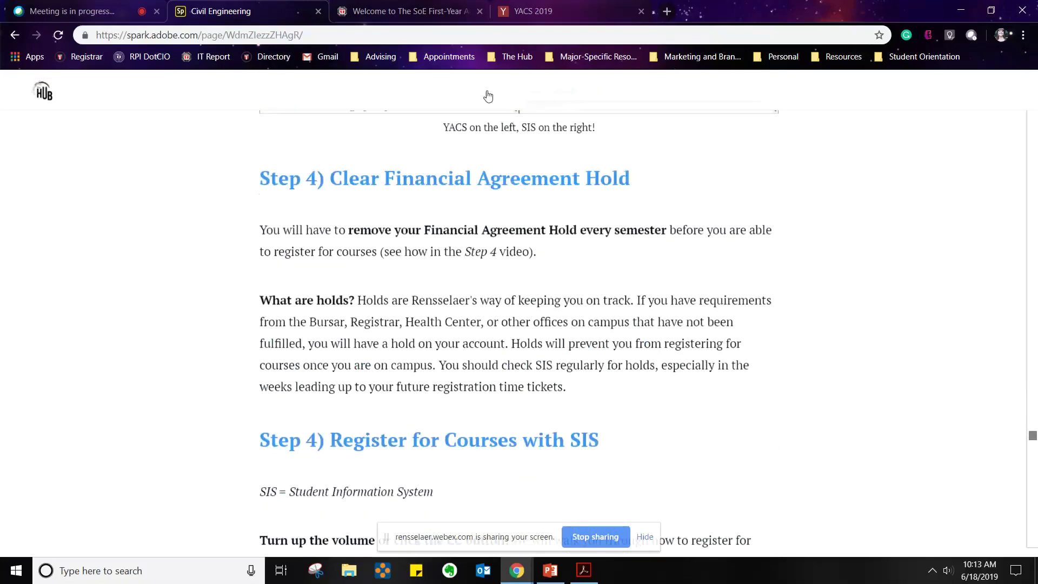
pyautogui.scroll(-2, 227, 303)
pyautogui.scroll(-8, 169, 306)
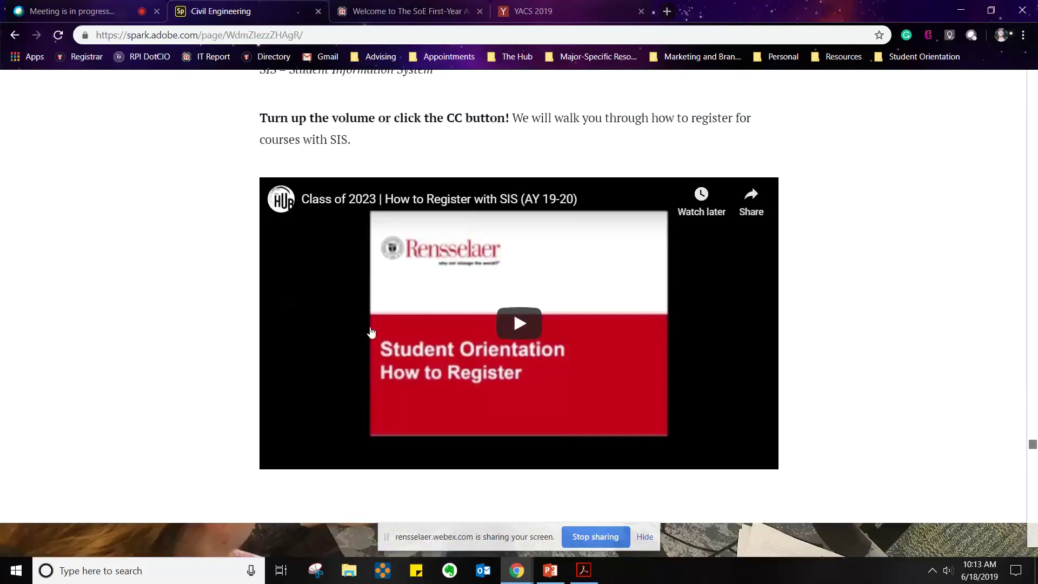
# Go back to the guide's Step 2 section and open the YACS site through the "RPI YACS <3 <3" link.
pyautogui.scroll(2, 217, 339)
pyautogui.scroll(8, 216, 339)
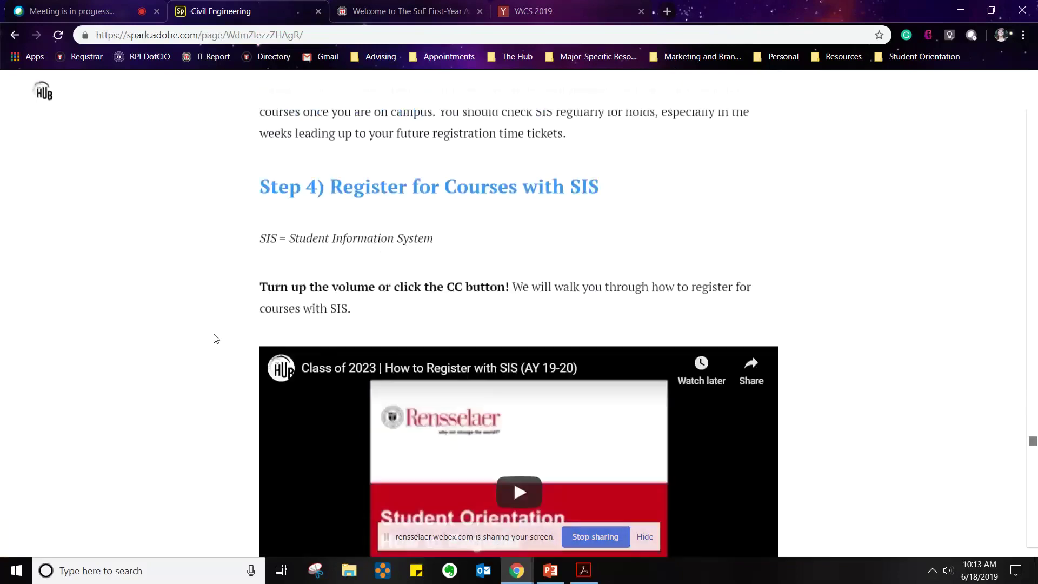
pyautogui.scroll(17, 217, 339)
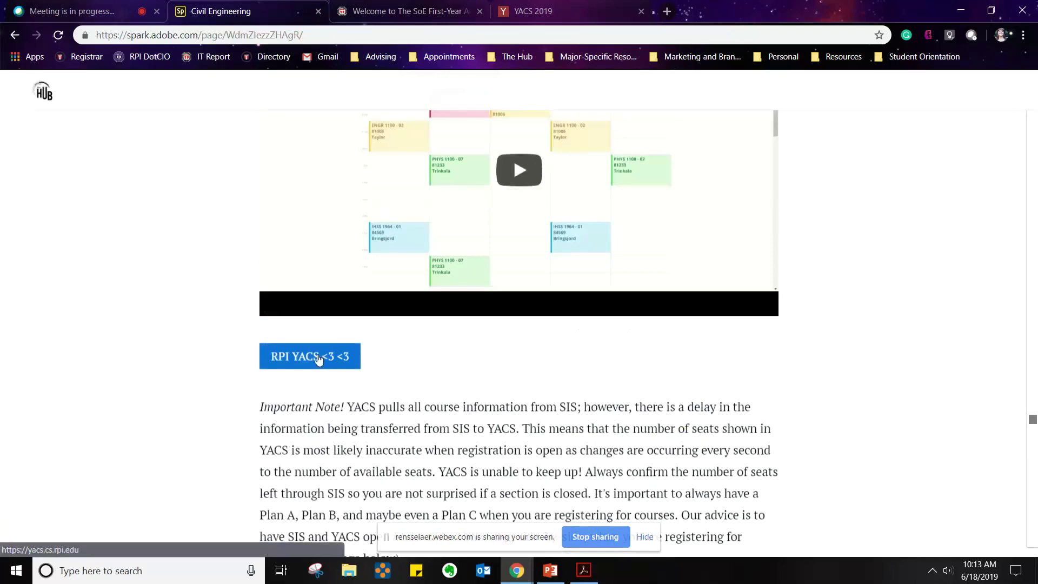
pyautogui.click(318, 361)
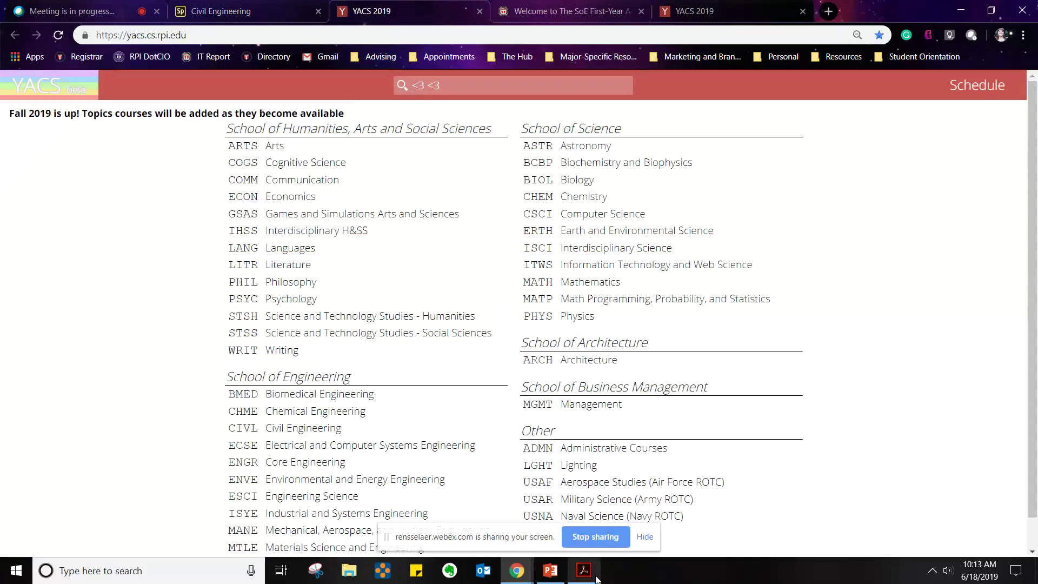
# Return to the Civil Engineering guide and revisit its HASS course links and the overview of the four registration steps.
pyautogui.click(216, 10)
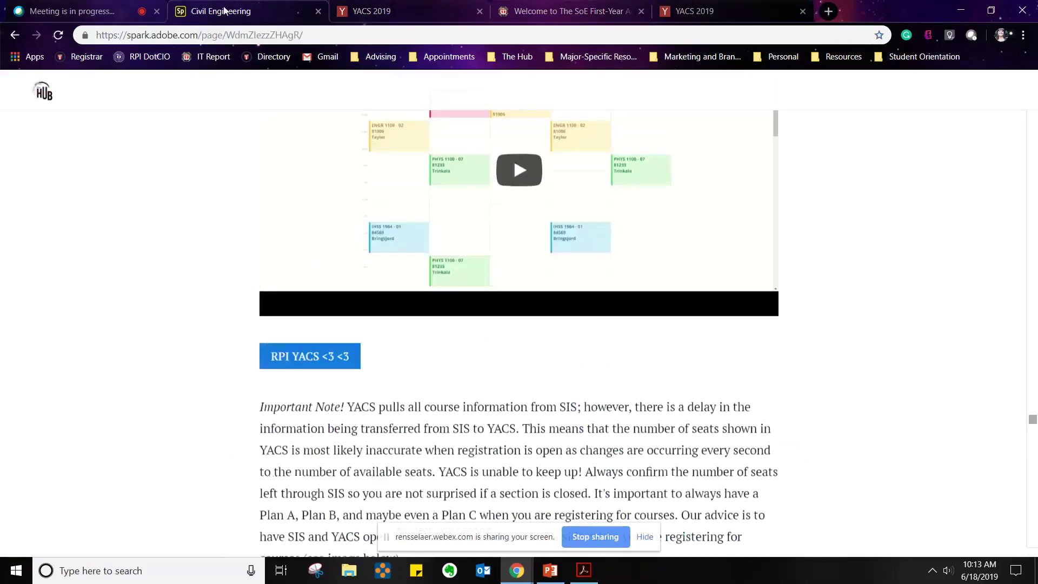
pyautogui.scroll(8, 276, 256)
pyautogui.scroll(20, 275, 255)
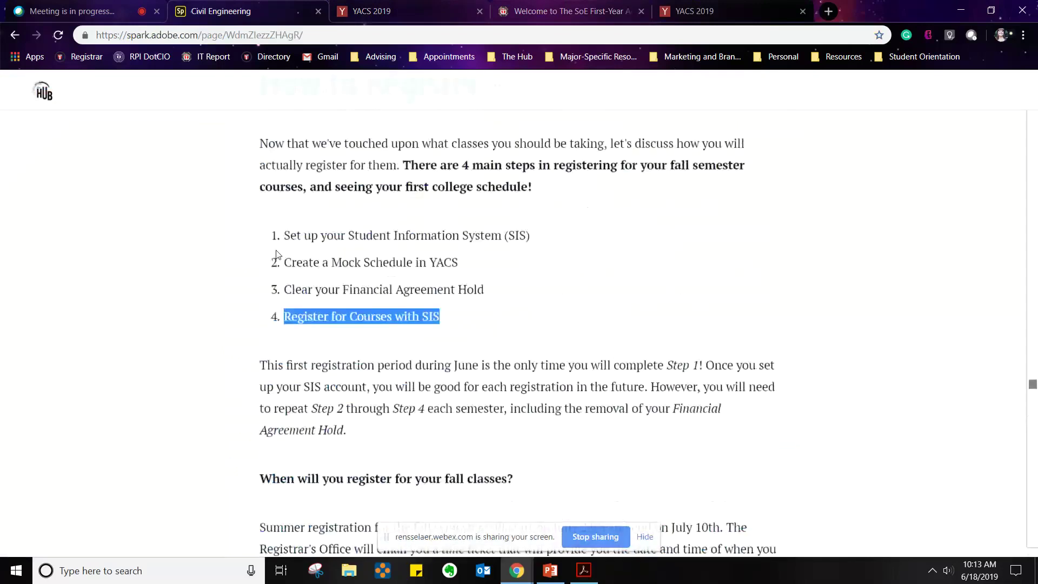
pyautogui.scroll(6, 279, 254)
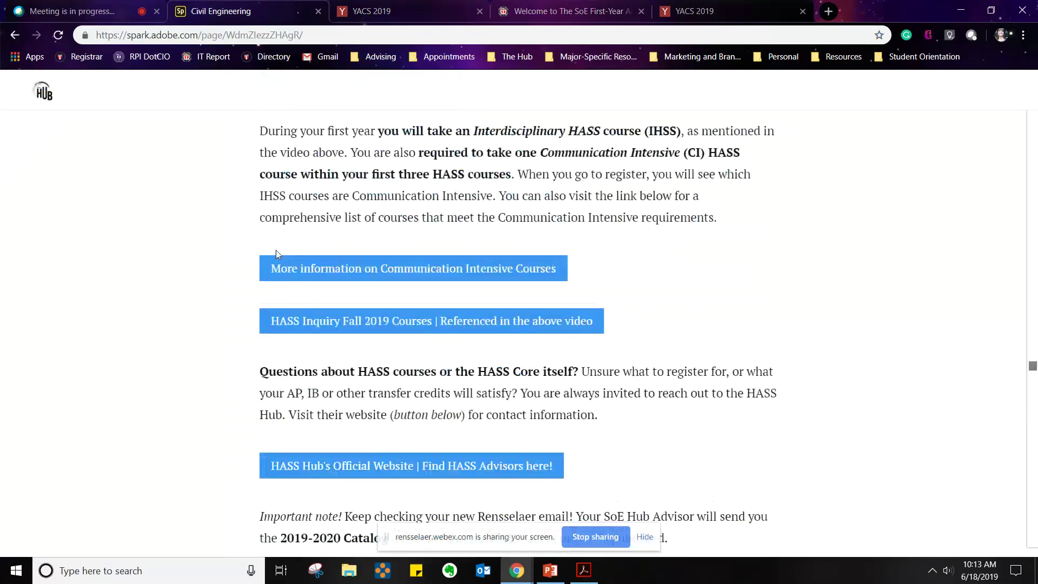
pyautogui.scroll(-15, 275, 250)
pyautogui.scroll(2, 370, 319)
pyautogui.scroll(-4, 370, 319)
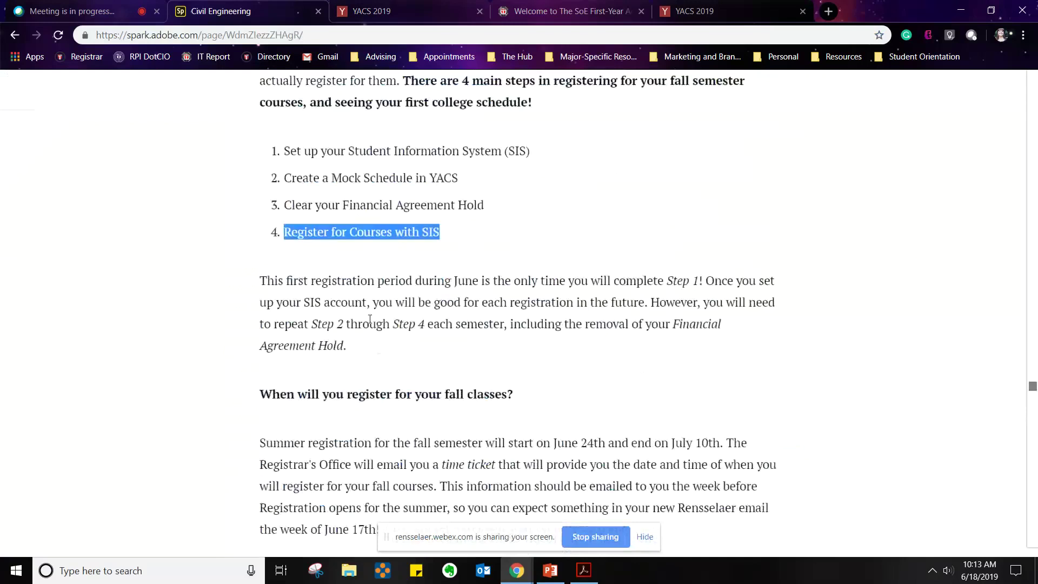
# Switch to the CIVL Planning Sheet 2023 PDF in Adobe Acrobat and review its title, introduction, and numbered course list.
pyautogui.click(590, 577)
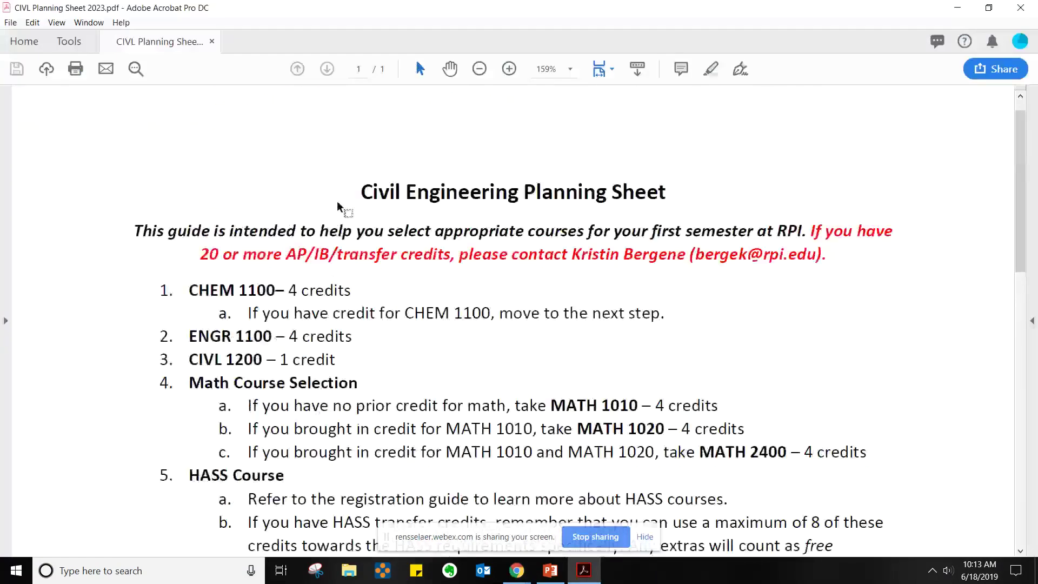
pyautogui.moveTo(336, 200); pyautogui.dragTo(690, 209)
pyautogui.click(486, 201)
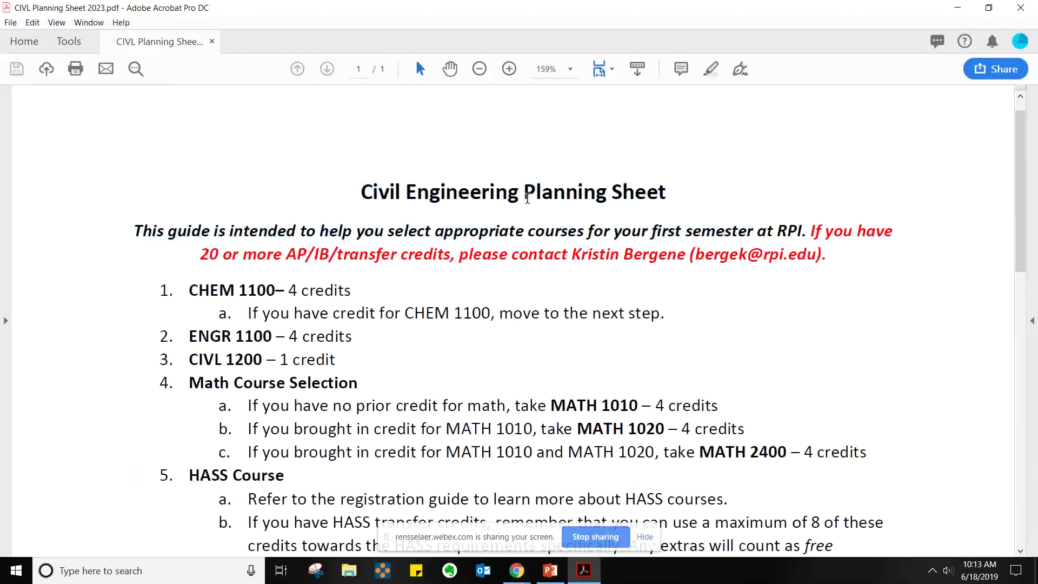
pyautogui.scroll(-2, 486, 202)
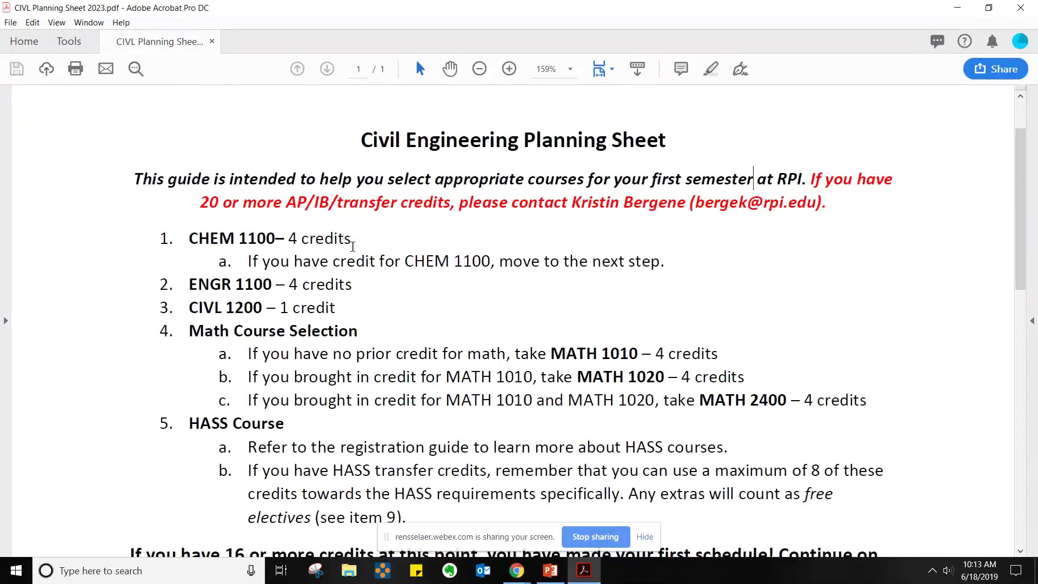
pyautogui.scroll(-1, 158, 215)
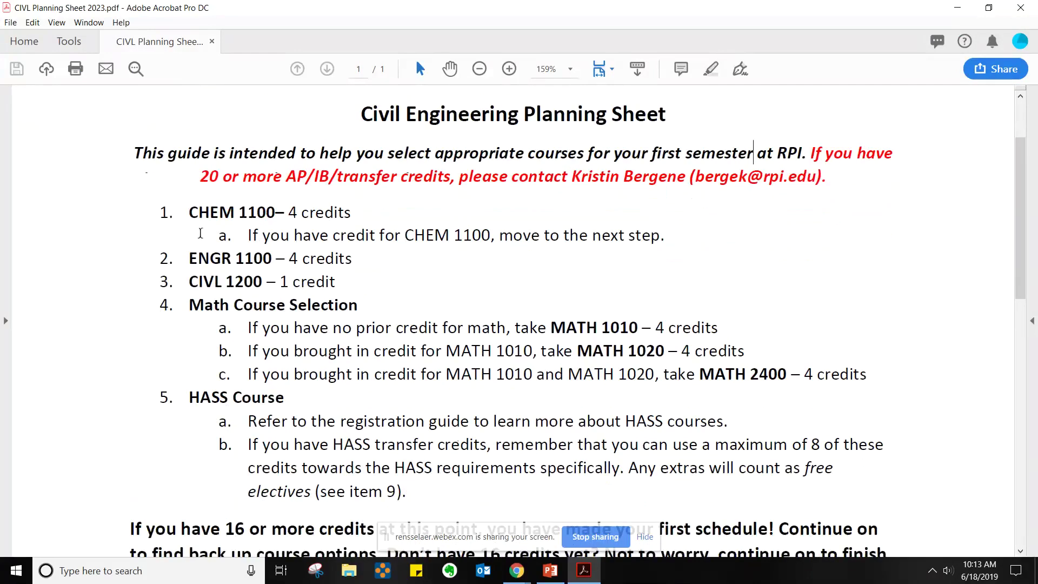
# Highlight the CHEM 1100 entry and its mention in the credit note, then point out PHYS 1100 in item 6.
pyautogui.moveTo(190, 213); pyautogui.dragTo(352, 213)
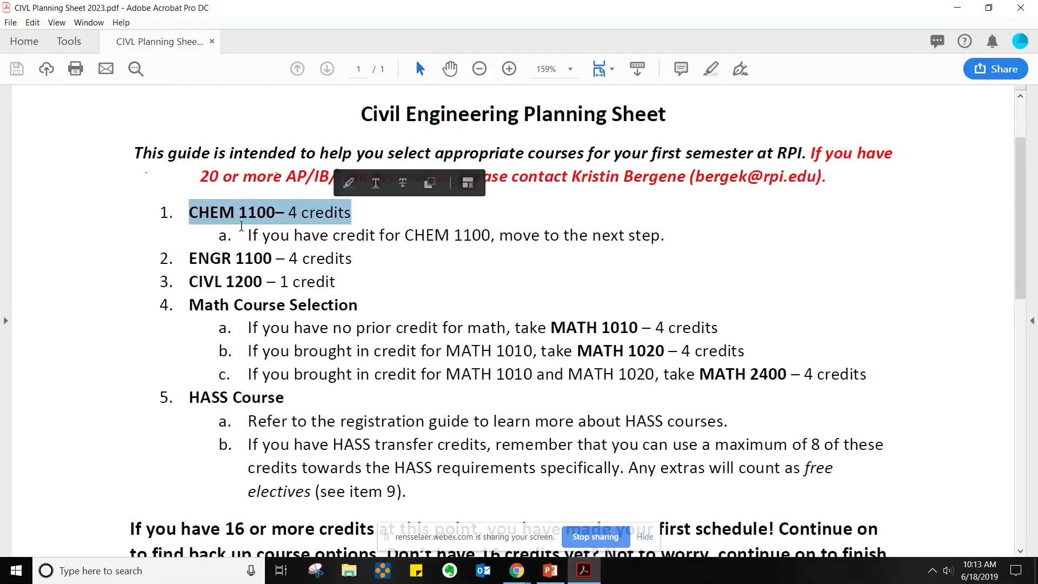
pyautogui.moveTo(405, 236); pyautogui.dragTo(489, 236)
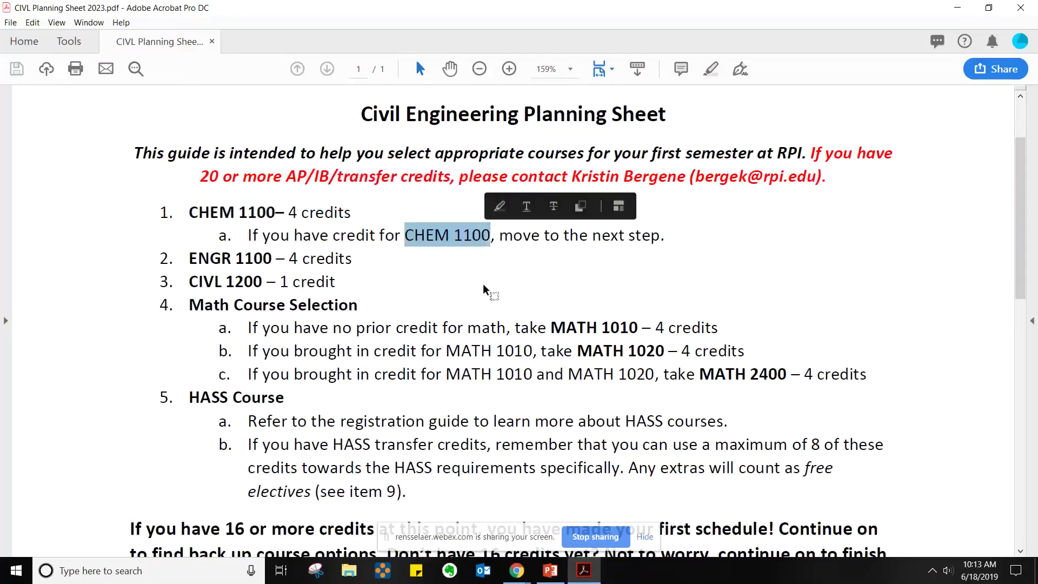
pyautogui.scroll(-3, 486, 289)
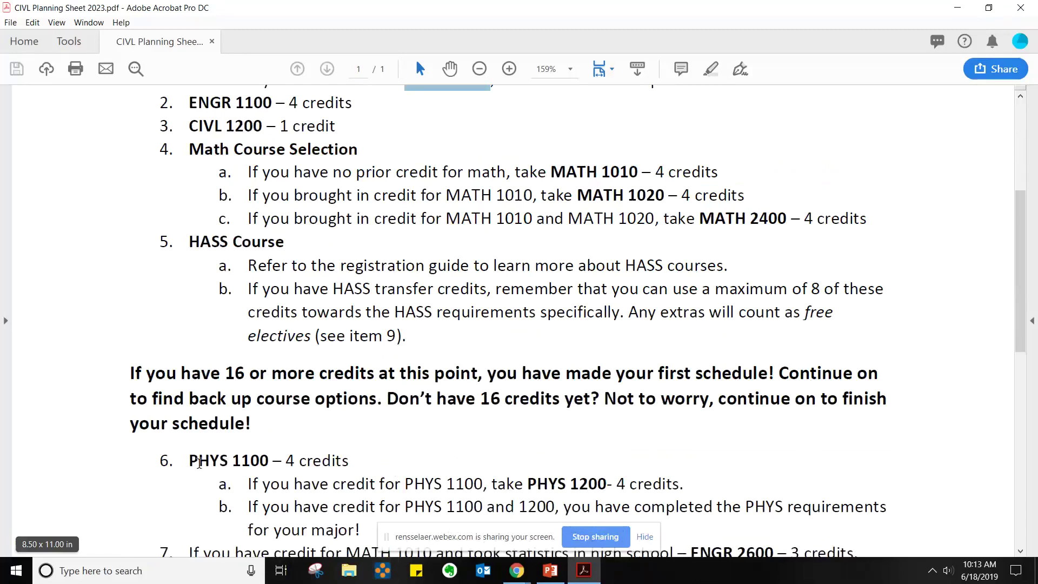
pyautogui.moveTo(199, 463); pyautogui.dragTo(282, 463)
pyautogui.click(544, 402)
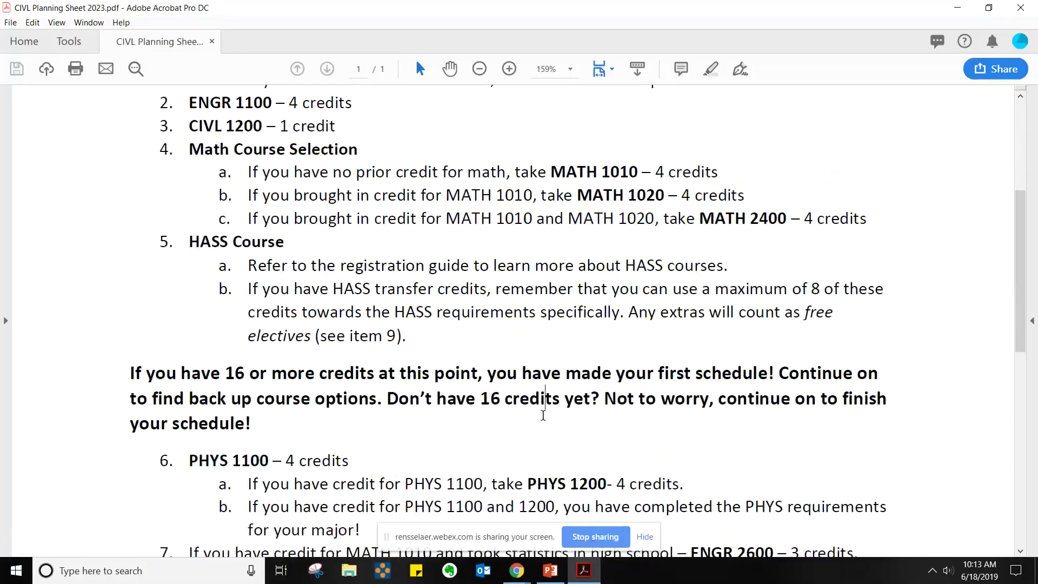
# Highlight the ENGR 1100 and CIVL 1200 entries in the planning sheet, then close the document.
pyautogui.scroll(1, 543, 415)
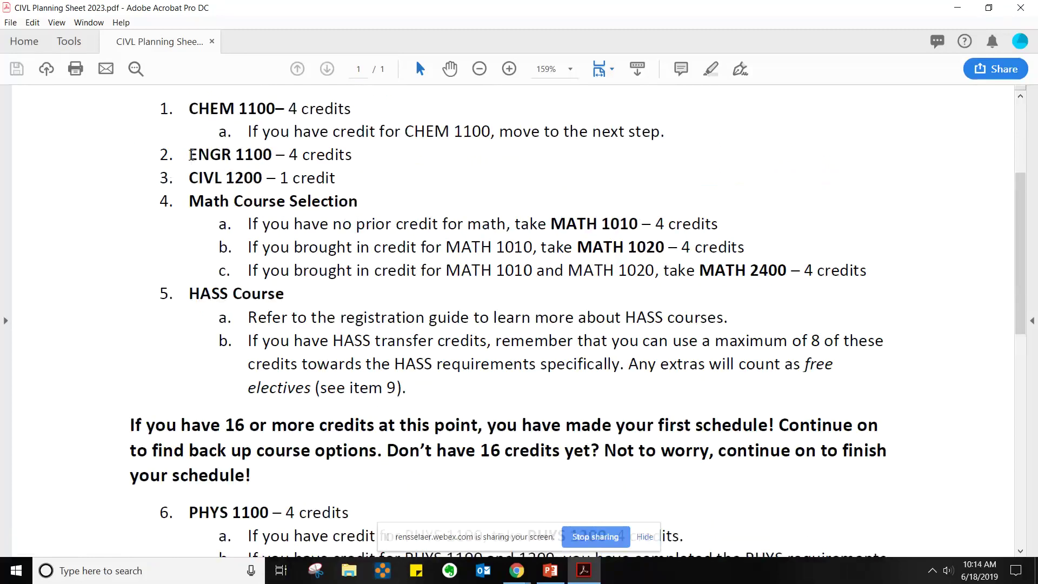
pyautogui.moveTo(191, 155); pyautogui.dragTo(320, 154)
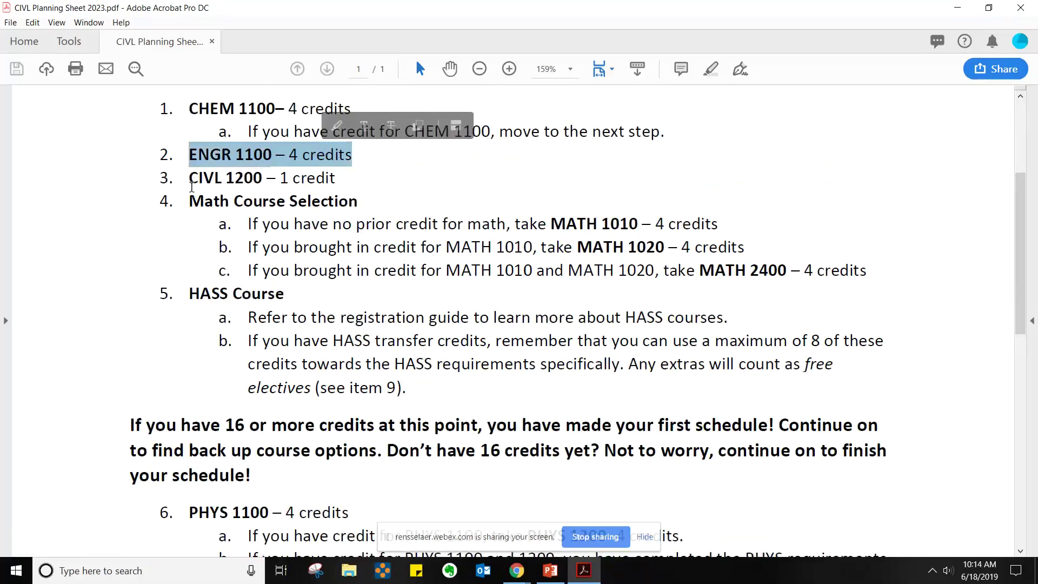
pyautogui.moveTo(192, 186); pyautogui.dragTo(346, 181)
pyautogui.click(217, 197)
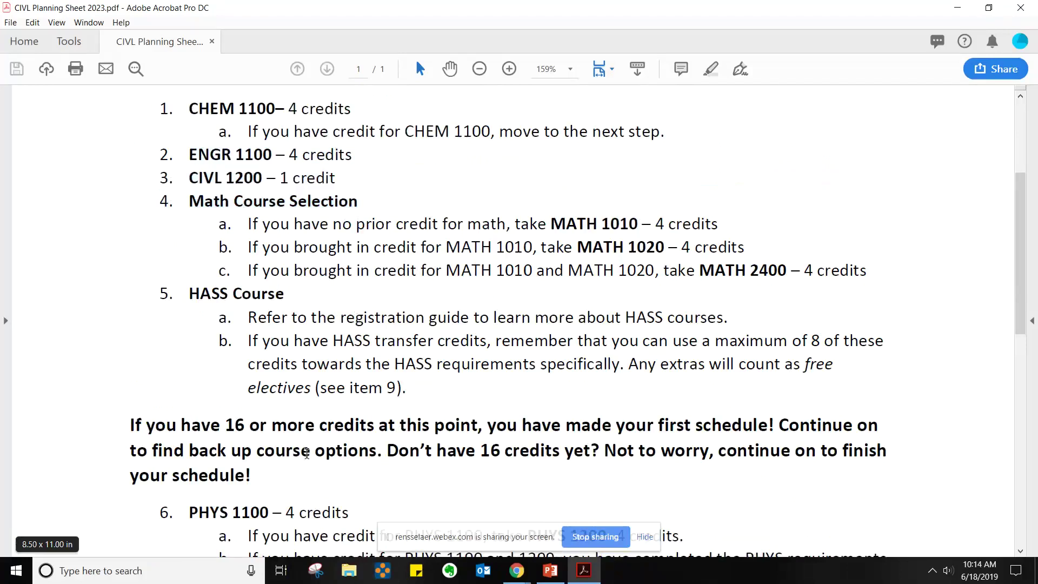
pyautogui.scroll(1, 306, 453)
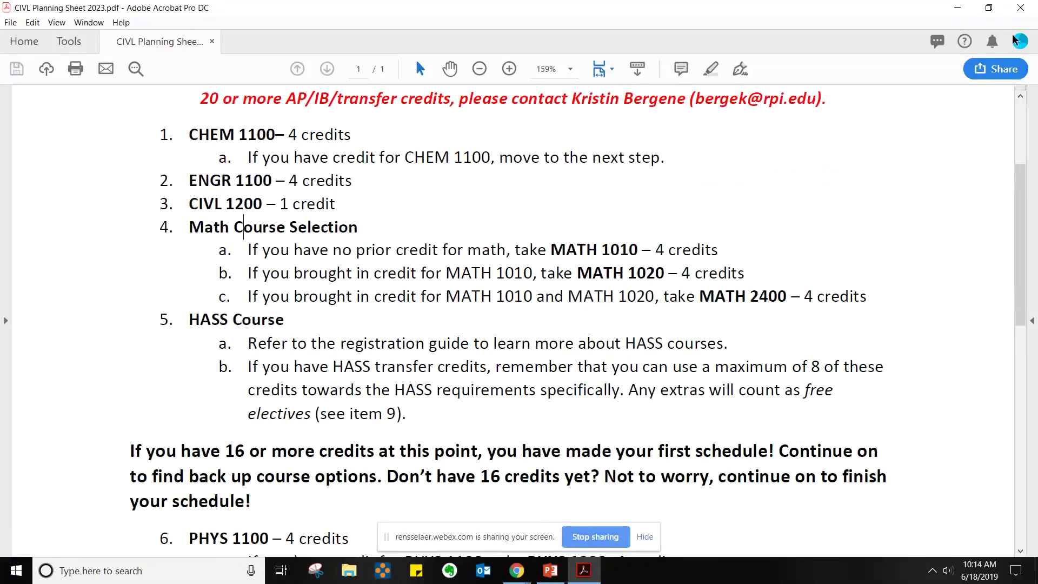
pyautogui.click(1026, 11)
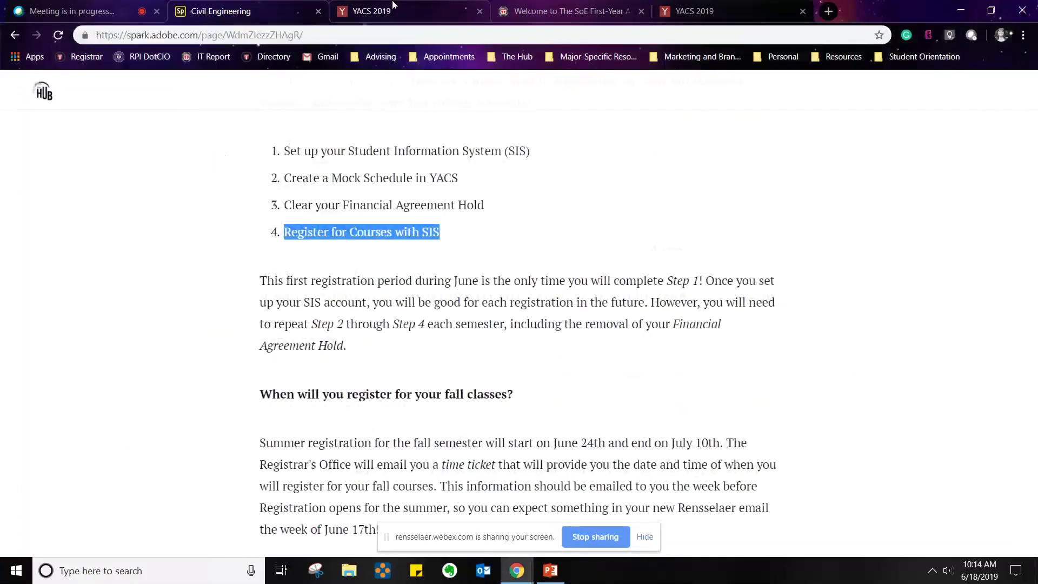
# In YACS, open the Chemistry department's course list and select all sections of Chemistry I (CHEM 1100).
pyautogui.click(394, 7)
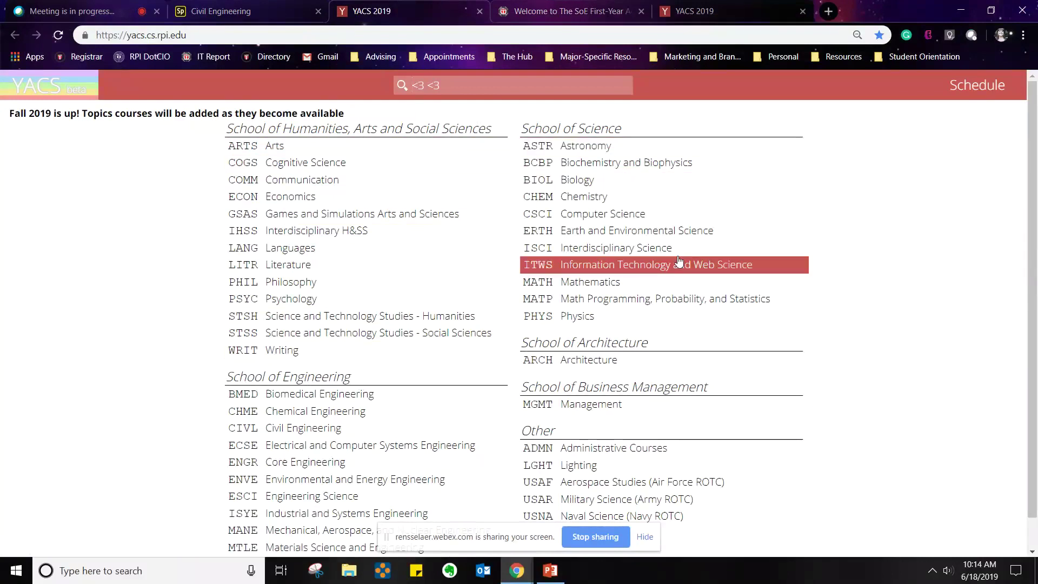
pyautogui.click(551, 206)
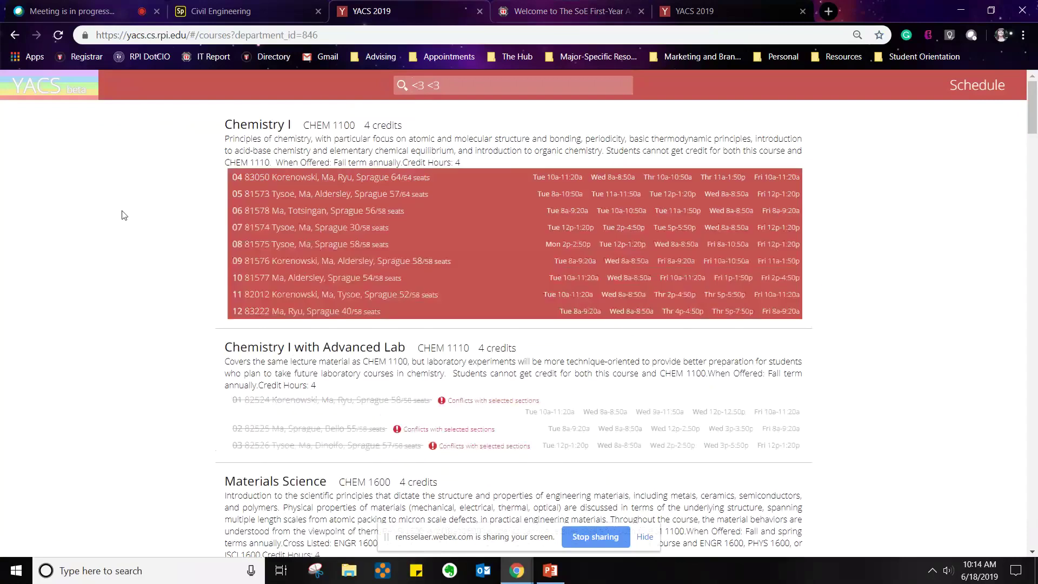
pyautogui.click(248, 130)
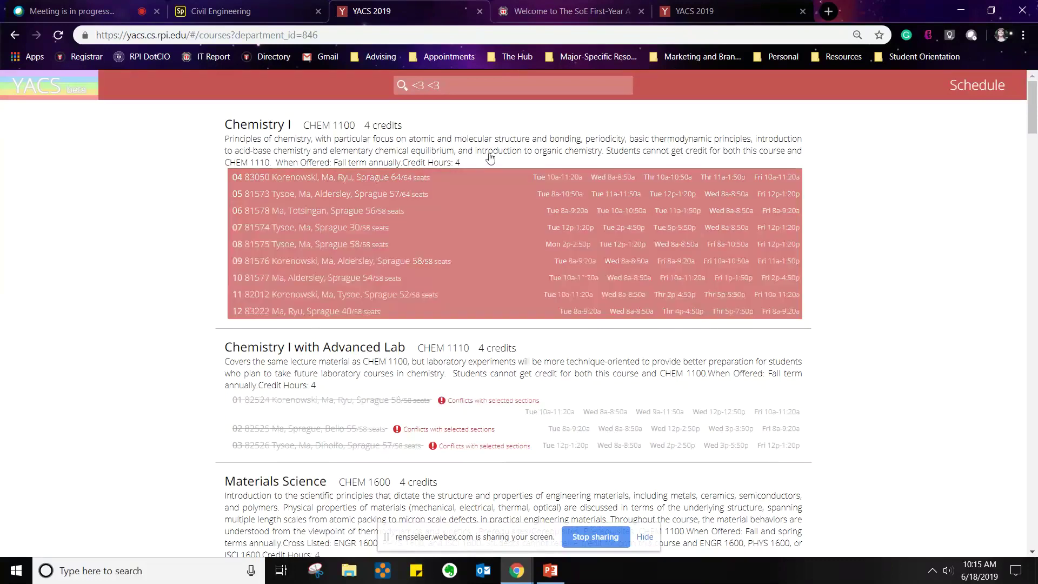
# Return to the Civil Engineering guide and enlarge the side-by-side image of YACS and the SIS login page.
pyautogui.click(214, 11)
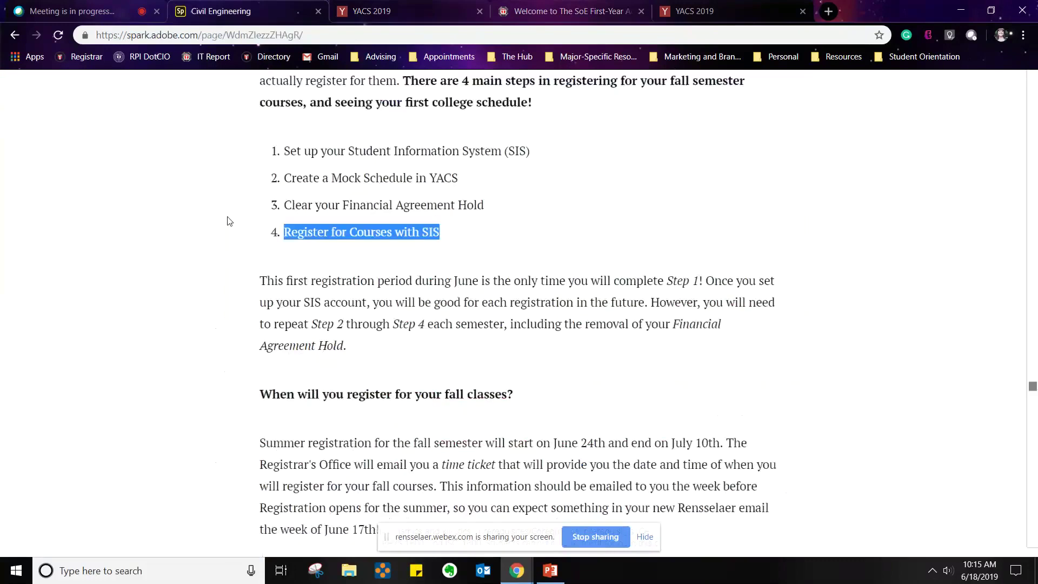
pyautogui.scroll(-15, 227, 221)
pyautogui.scroll(-8, 227, 219)
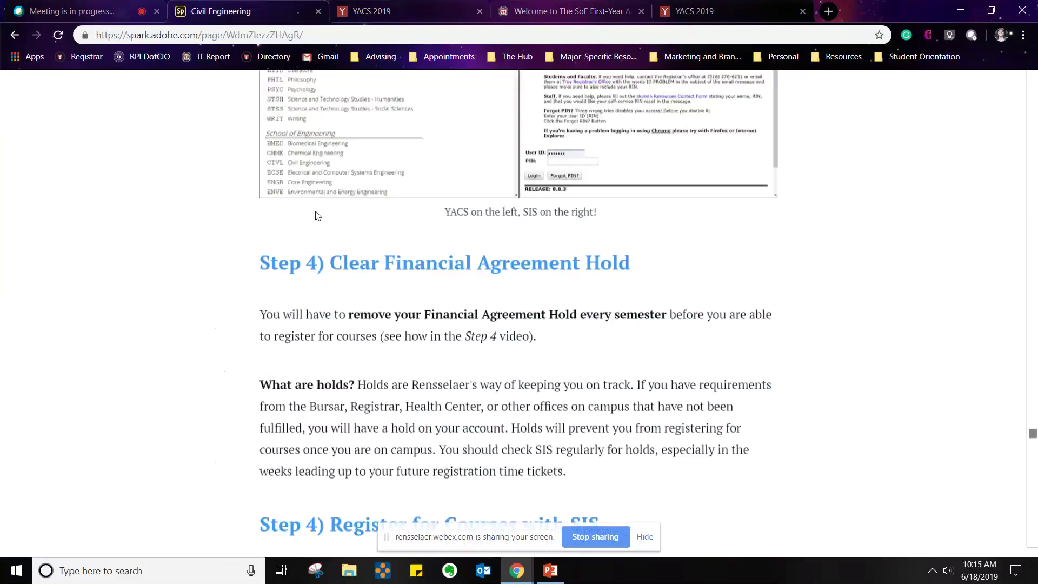
pyautogui.scroll(5, 440, 243)
pyautogui.click(440, 243)
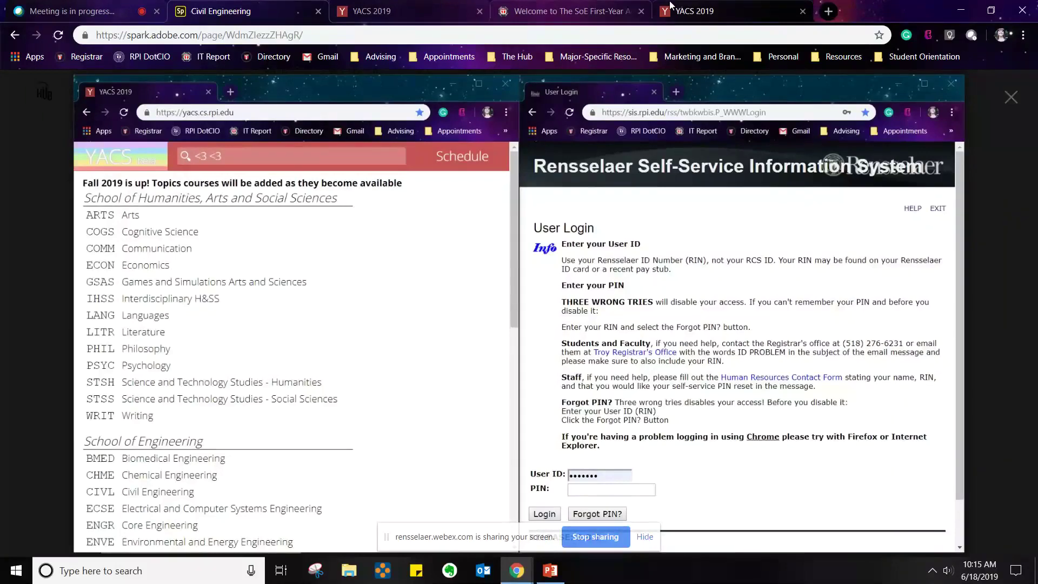
# Open the YACS schedule for the selected Chemistry I sections, review the weekly grid and section list, and advance to schedule option 3.
pyautogui.click(355, 4)
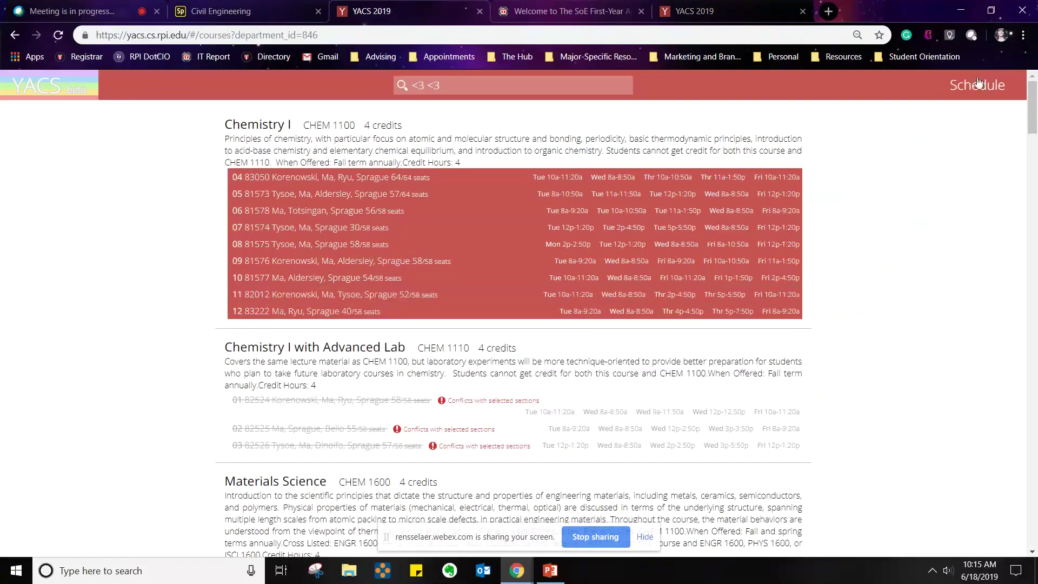
pyautogui.click(963, 92)
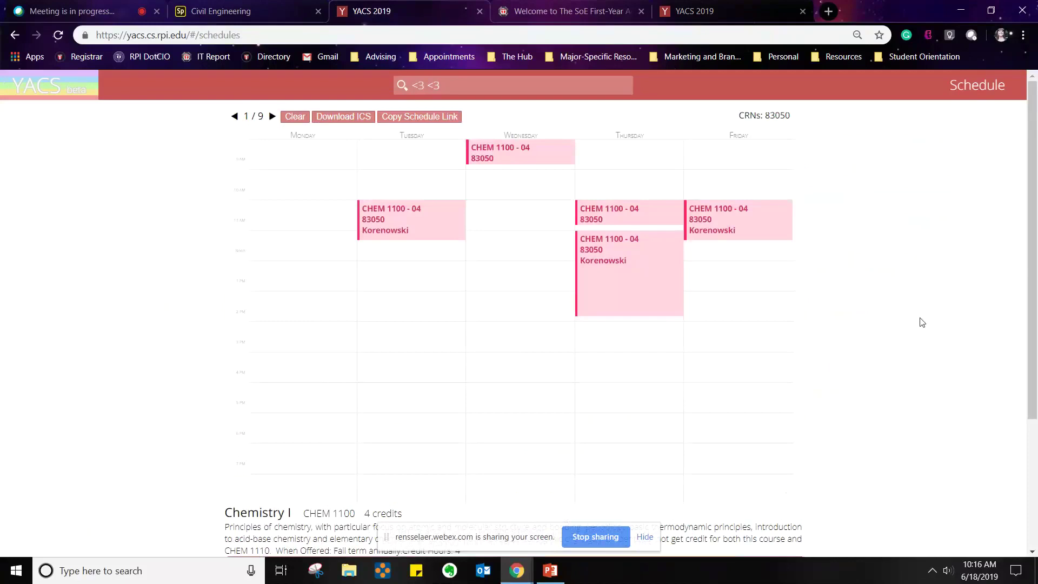
pyautogui.scroll(-3, 925, 318)
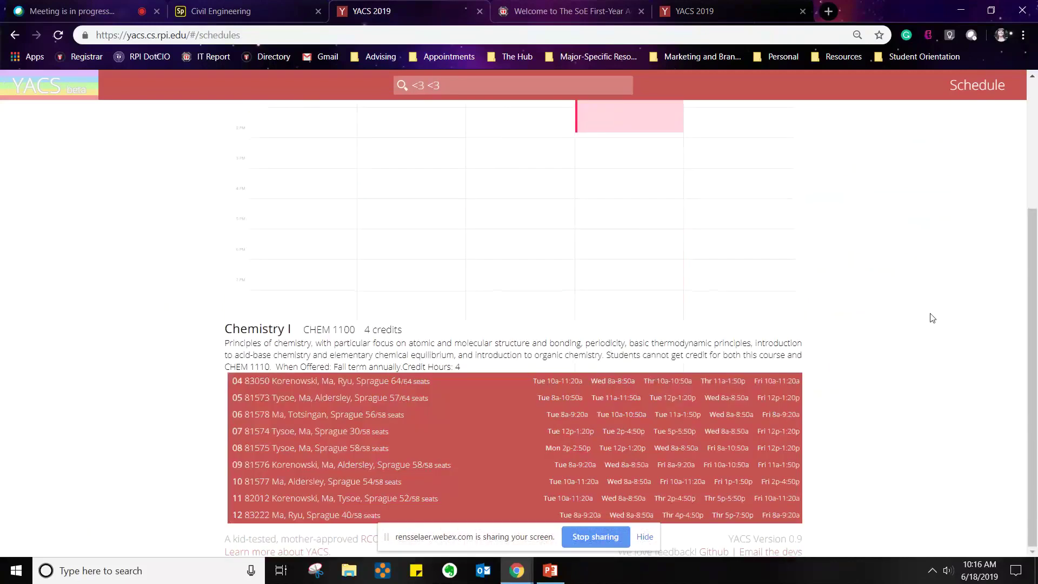
pyautogui.scroll(3, 162, 267)
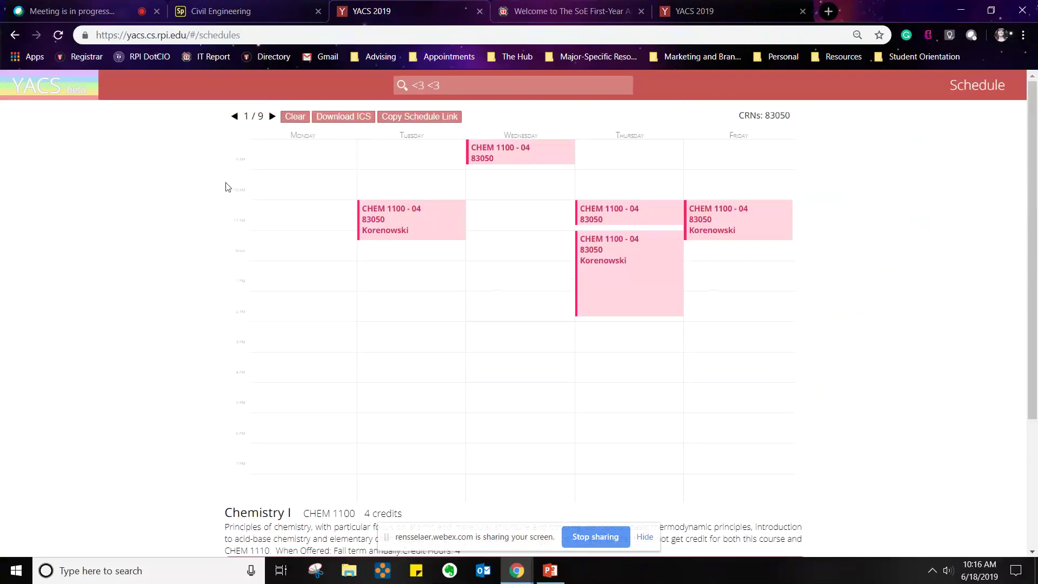
pyautogui.scroll(-3, 157, 278)
pyautogui.scroll(3, 183, 447)
pyautogui.click(272, 117)
pyautogui.click(273, 117)
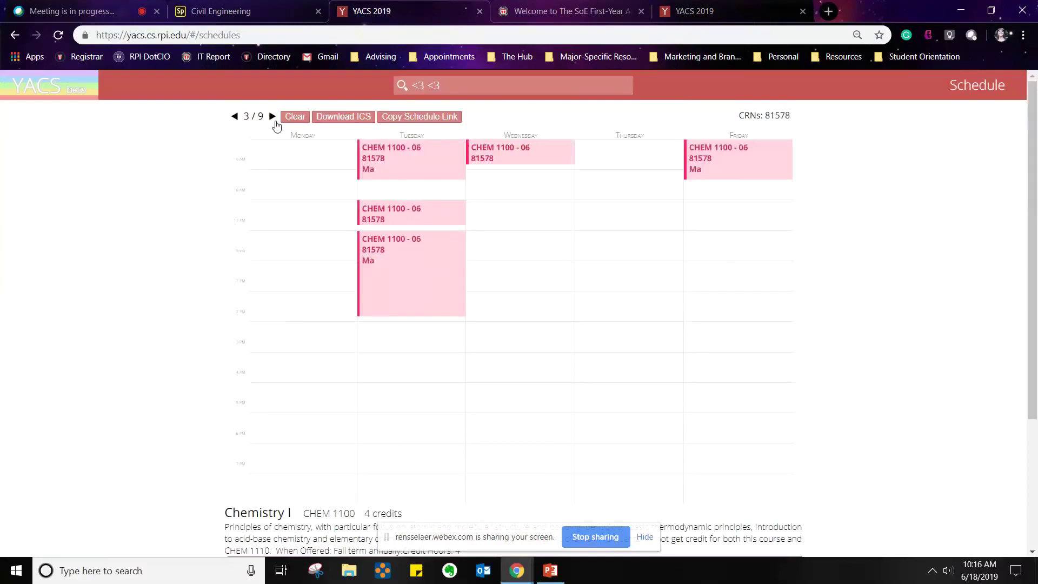
# Advance through the Chemistry I schedule options to option 6.
pyautogui.click(272, 117)
pyautogui.click(272, 116)
pyautogui.click(274, 120)
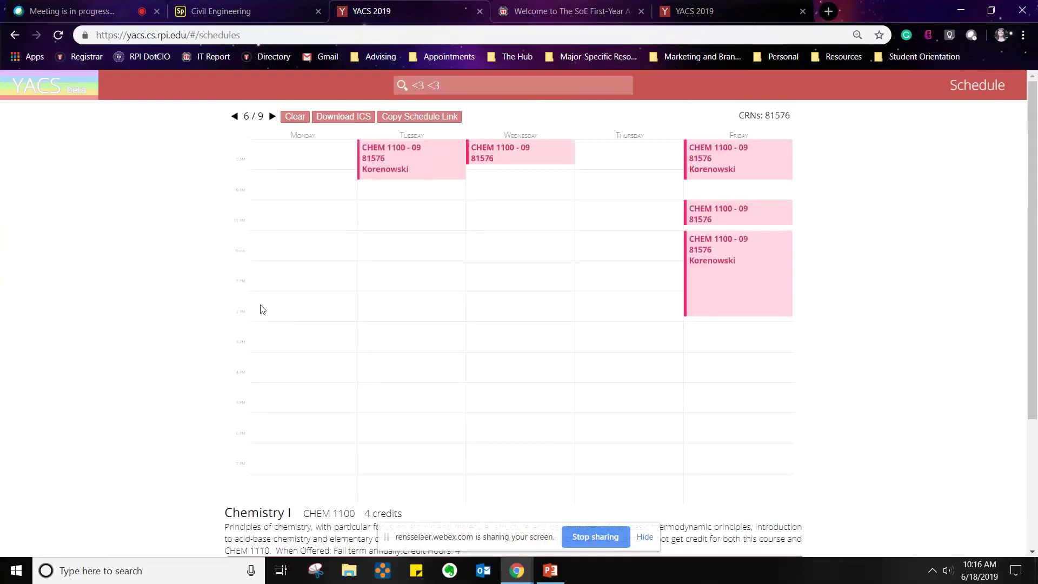
# Open the Mathematics department's course list and look through its offerings, including Calculus I, Multivariable Calculus and Matrix Algebra, and Introduction to Differential Equations.
pyautogui.click(52, 95)
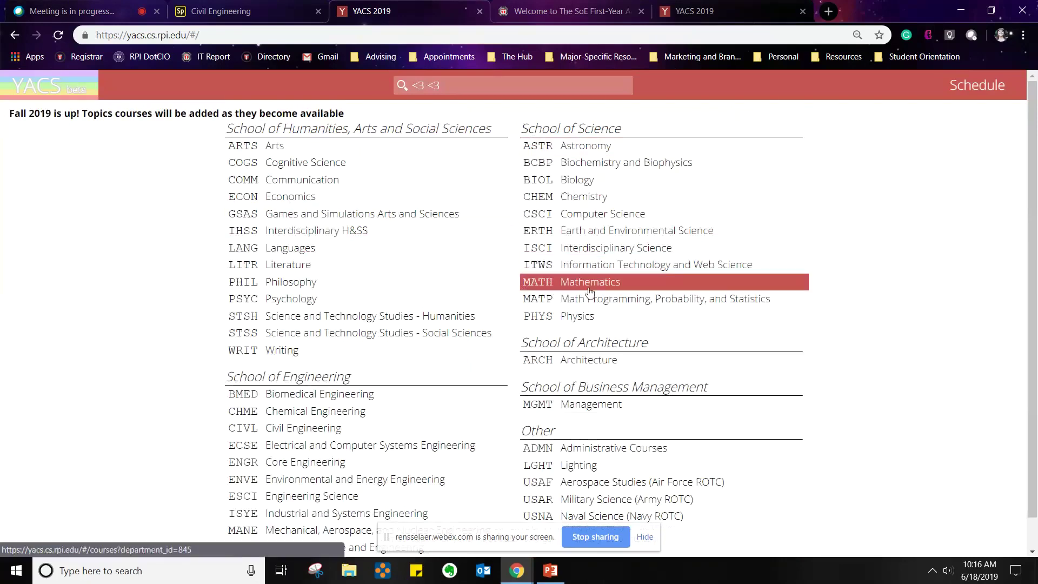
pyautogui.click(635, 282)
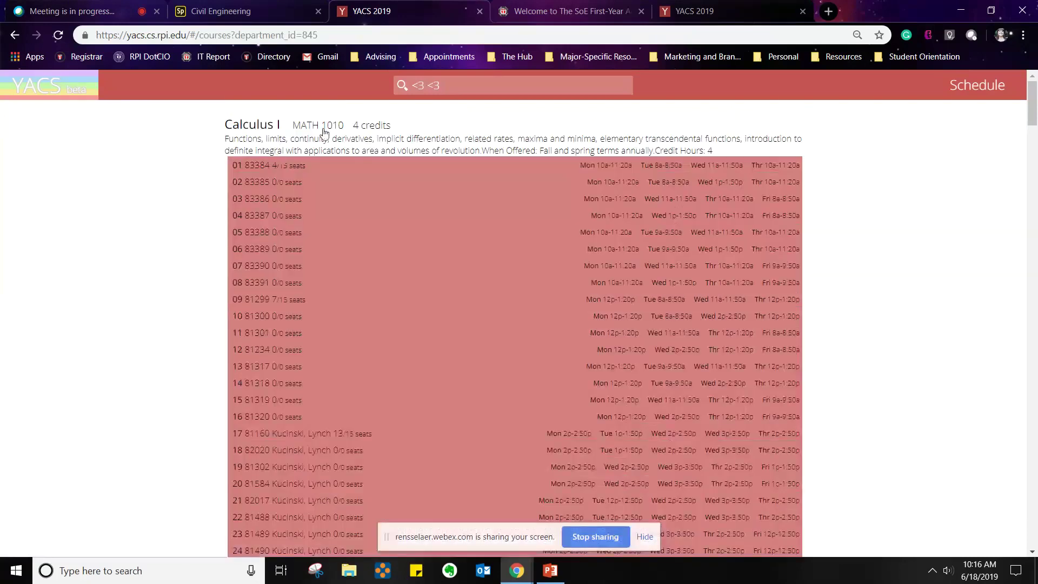
pyautogui.scroll(-1, 131, 298)
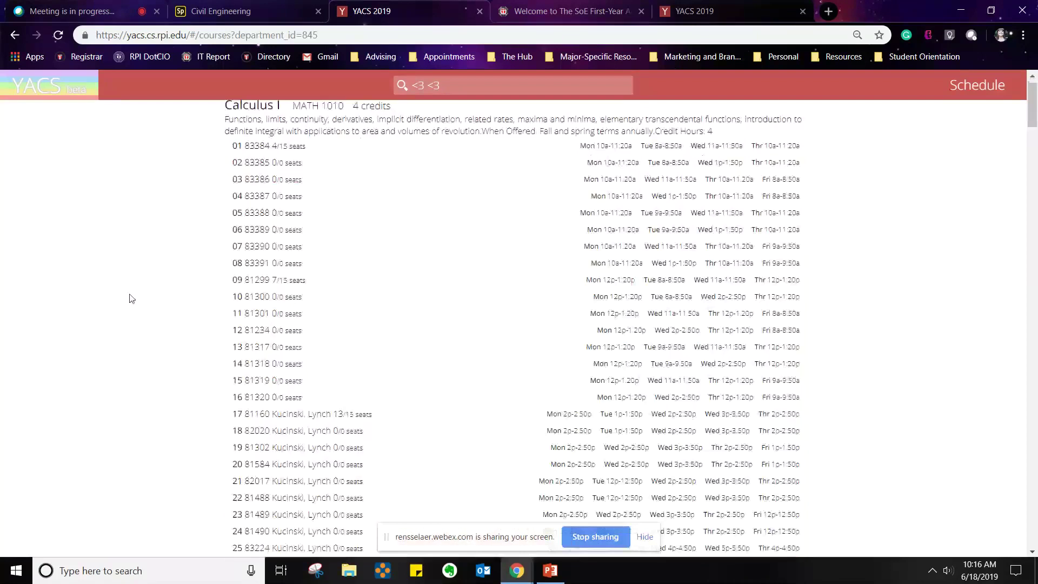
pyautogui.scroll(-15, 131, 298)
pyautogui.scroll(-15, 131, 299)
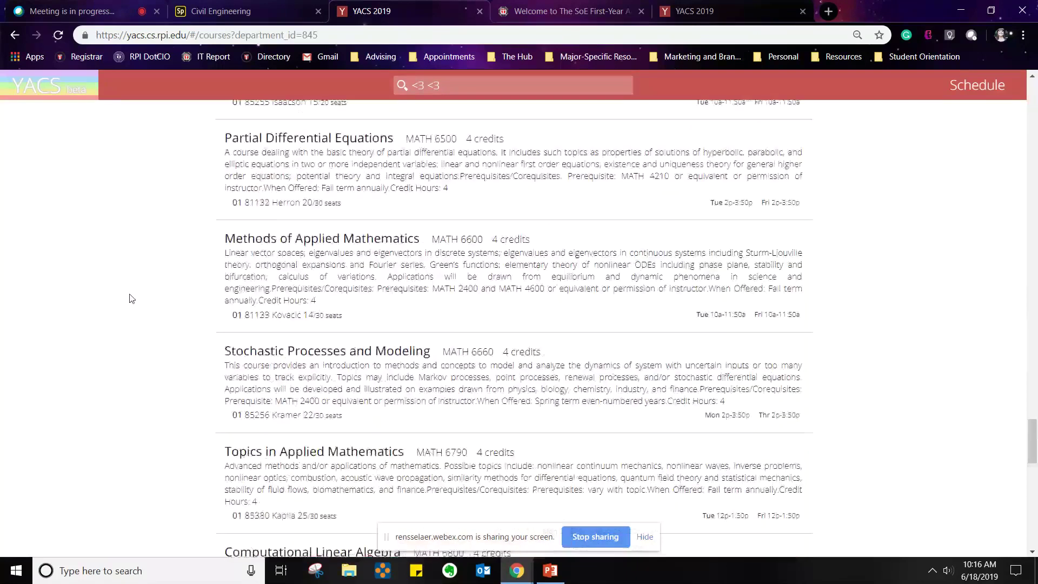
pyautogui.scroll(20, 132, 299)
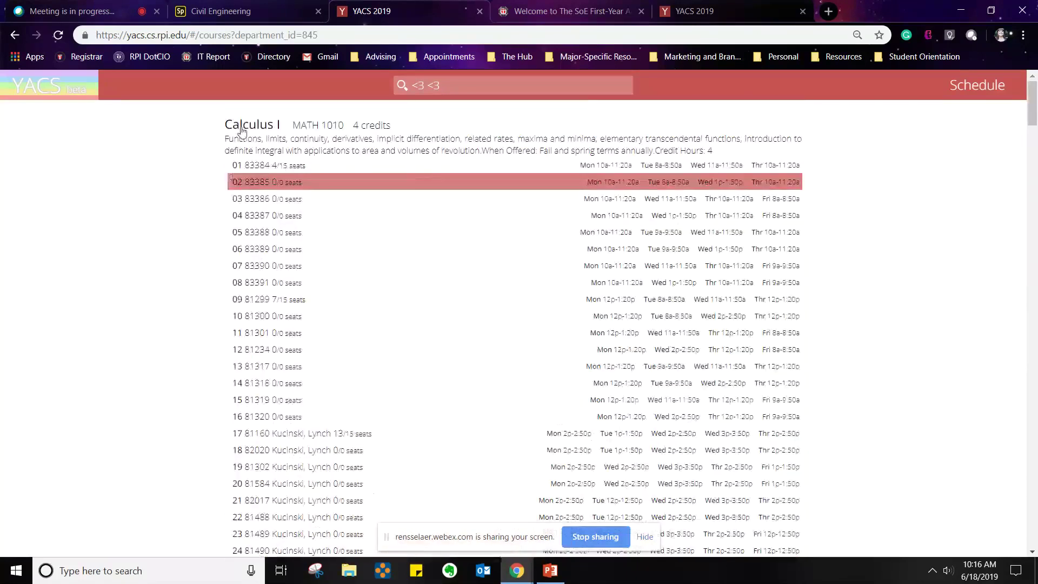
pyautogui.click(246, 130)
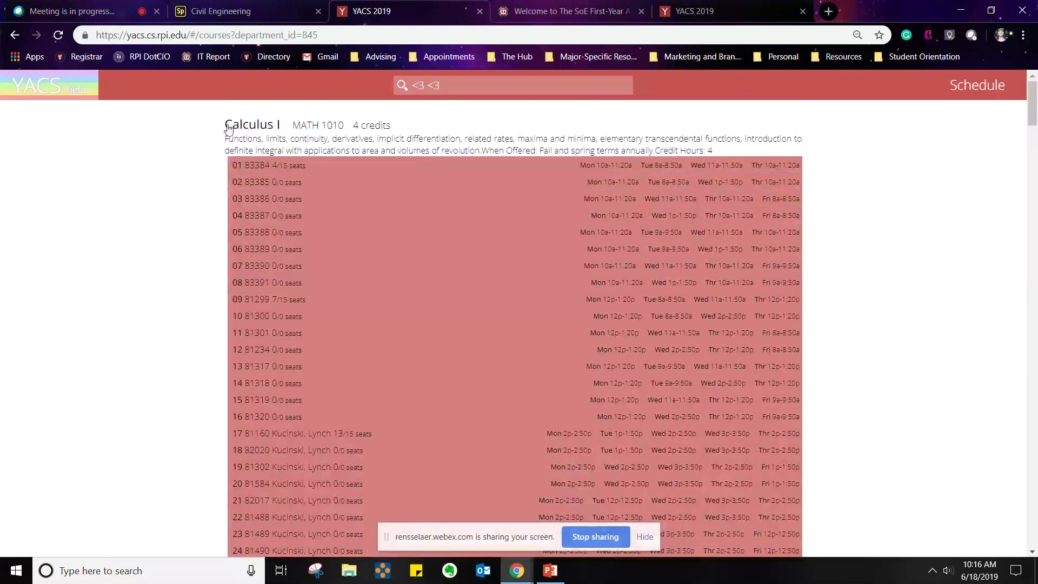
pyautogui.scroll(-15, 131, 248)
pyautogui.scroll(-10, 131, 248)
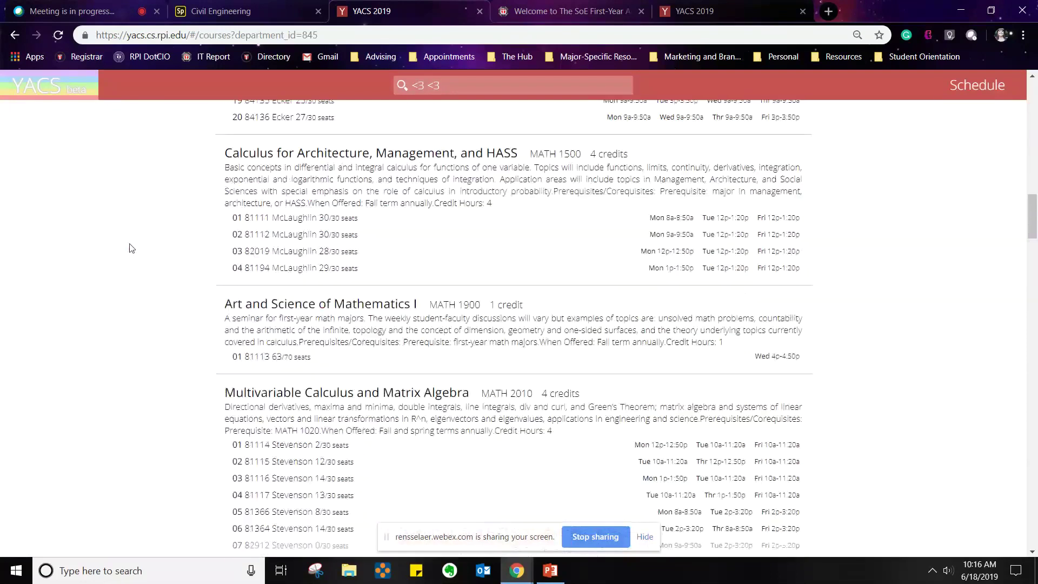
pyautogui.scroll(-5, 169, 330)
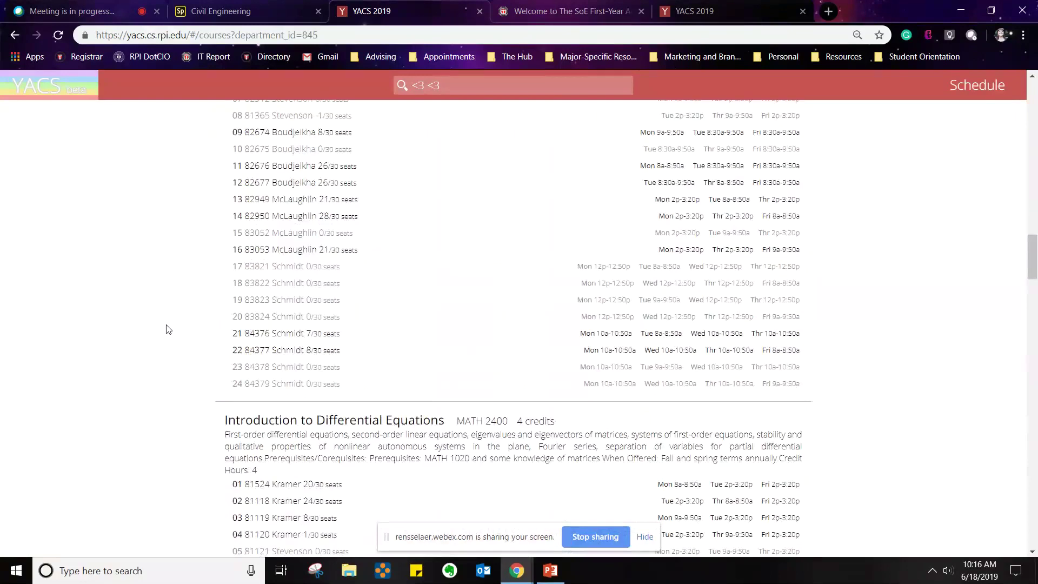
pyautogui.scroll(20, 150, 288)
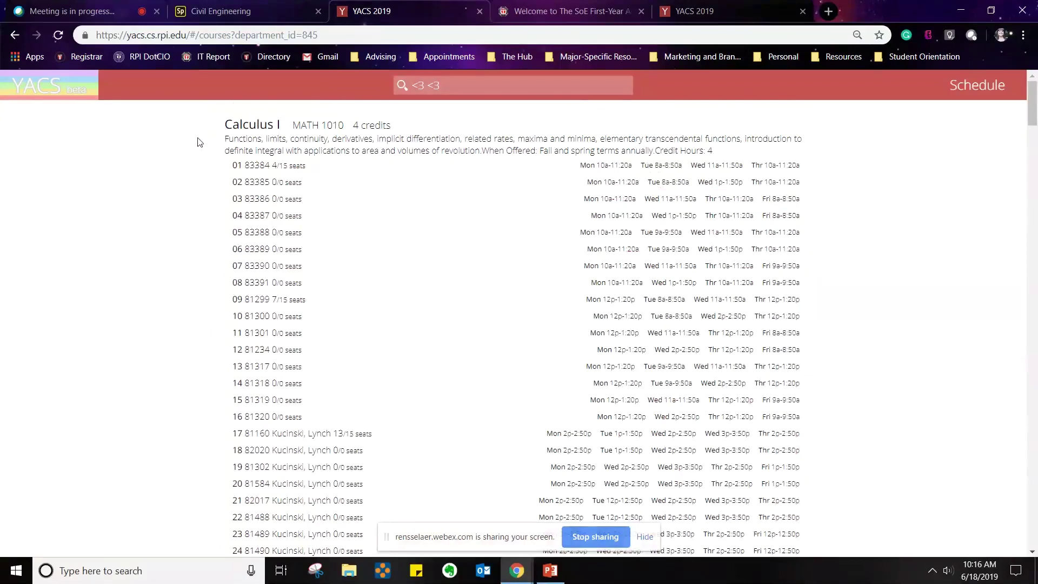
# Select all sections of Calculus I (MATH 1010) and view them with Chemistry I in the weekly schedule.
pyautogui.click(301, 139)
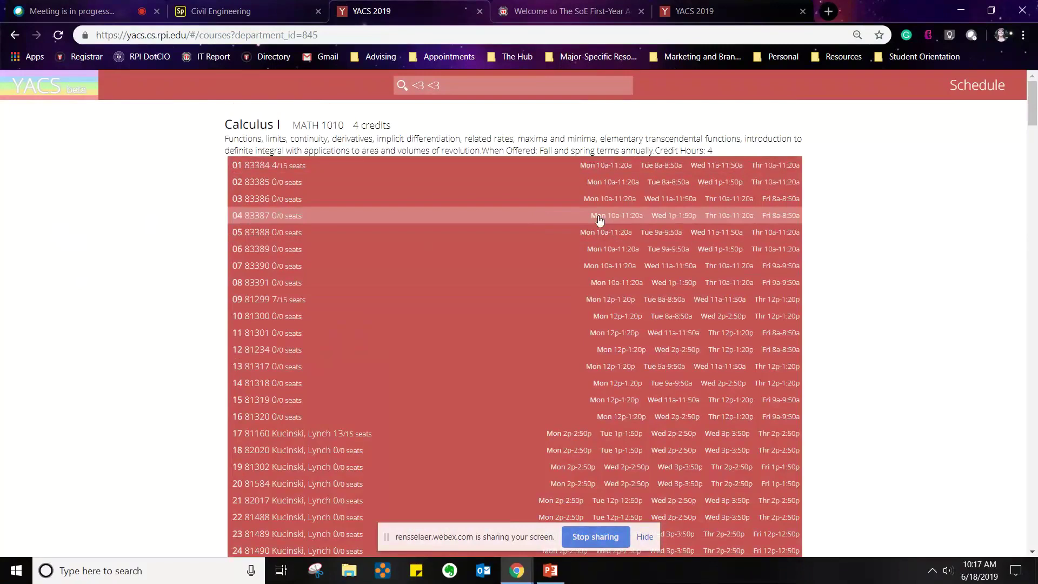
pyautogui.click(977, 87)
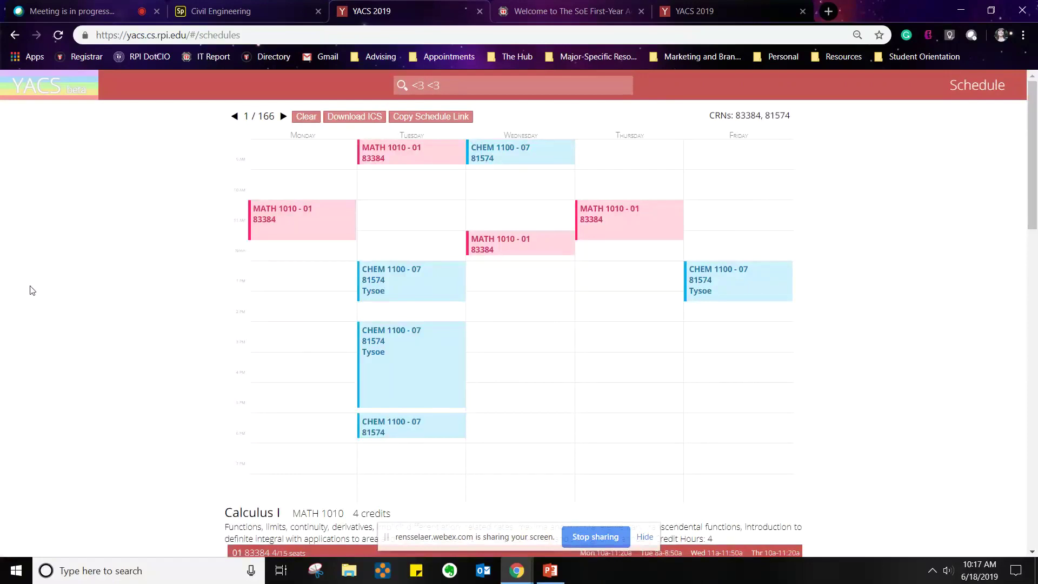
pyautogui.scroll(-1, 491, 119)
pyautogui.scroll(1, 450, 190)
# Switch to the Webex meeting, show the participant list and mute all participants.
pyautogui.click(49, 4)
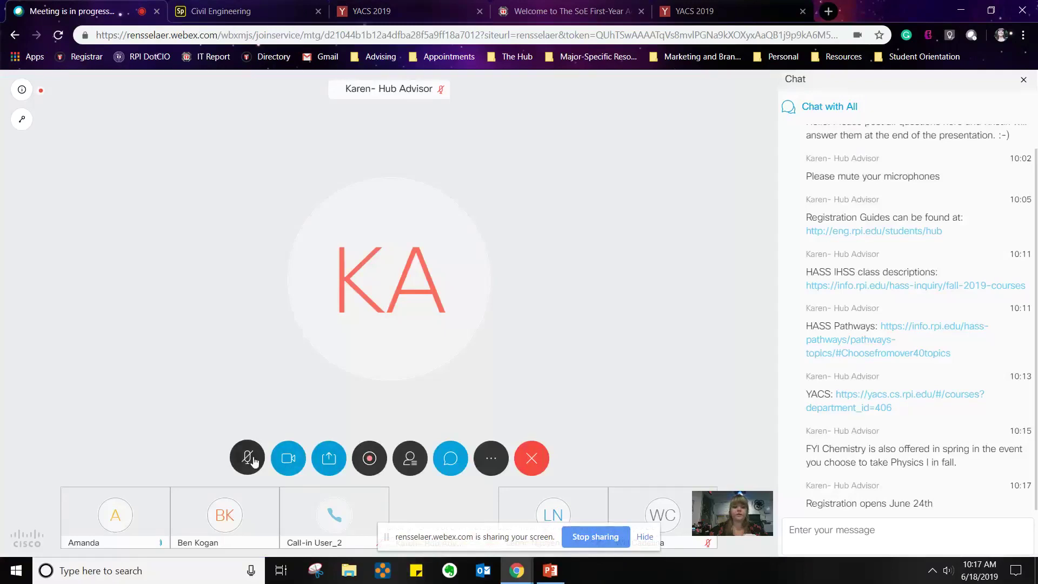
pyautogui.click(422, 461)
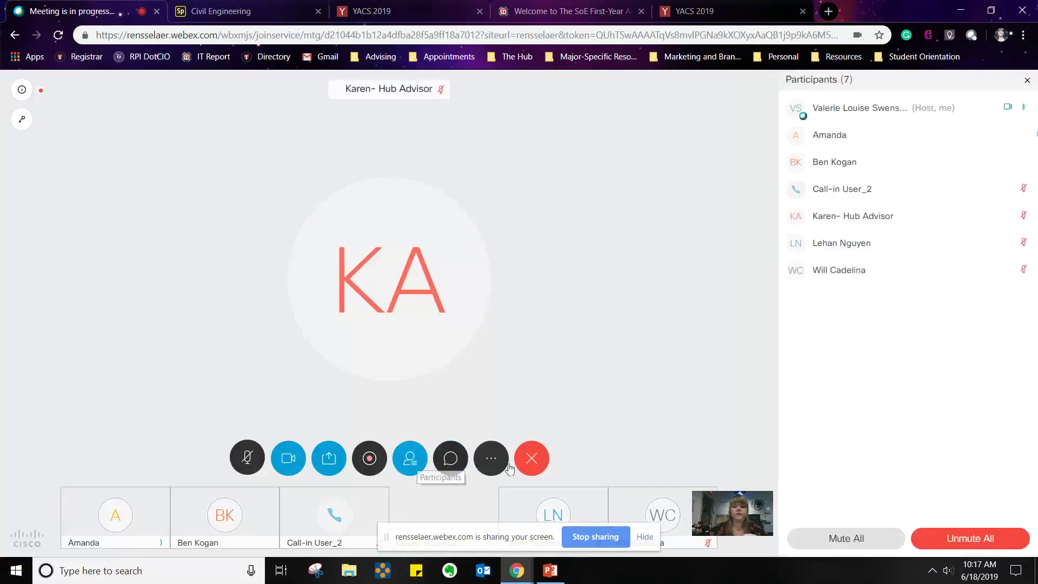
pyautogui.click(846, 538)
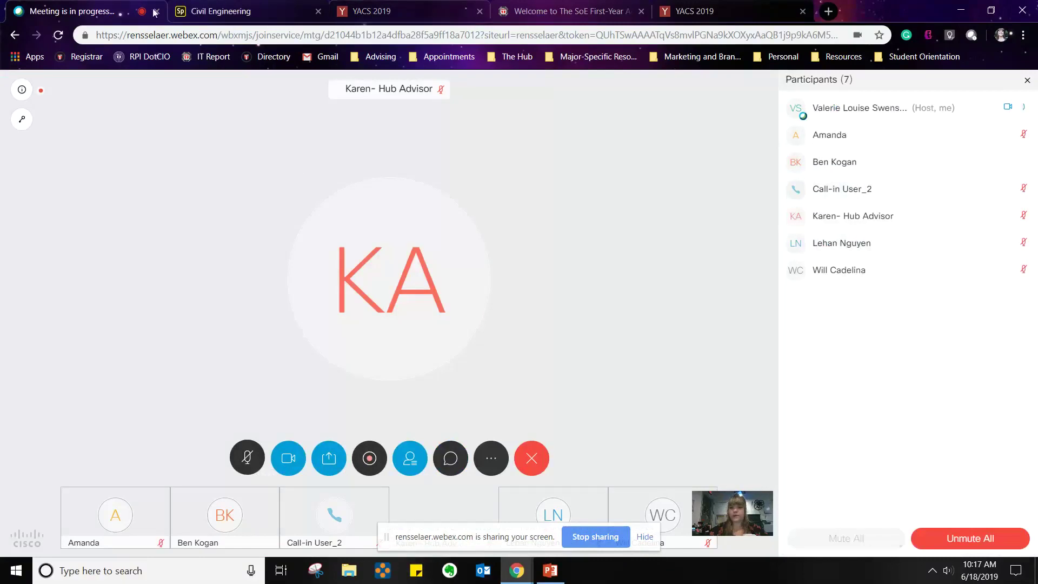
# Return to YACS, search for "civl 1200", and add Engineering Graphics for Civil Engineers to the schedule view.
pyautogui.click(419, 12)
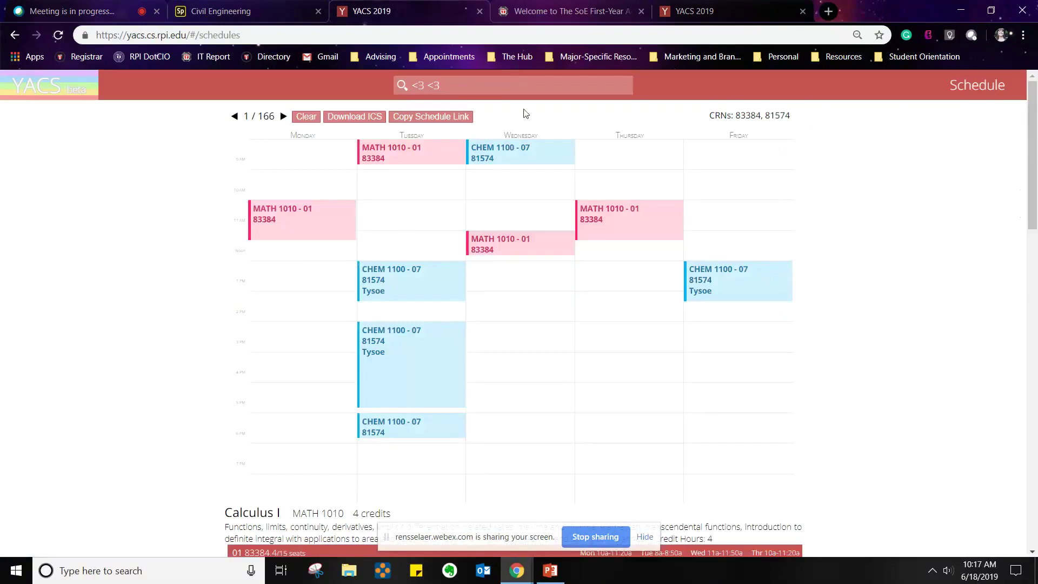
pyautogui.click(519, 88)
pyautogui.write('civl 1200')
pyautogui.press('Return')
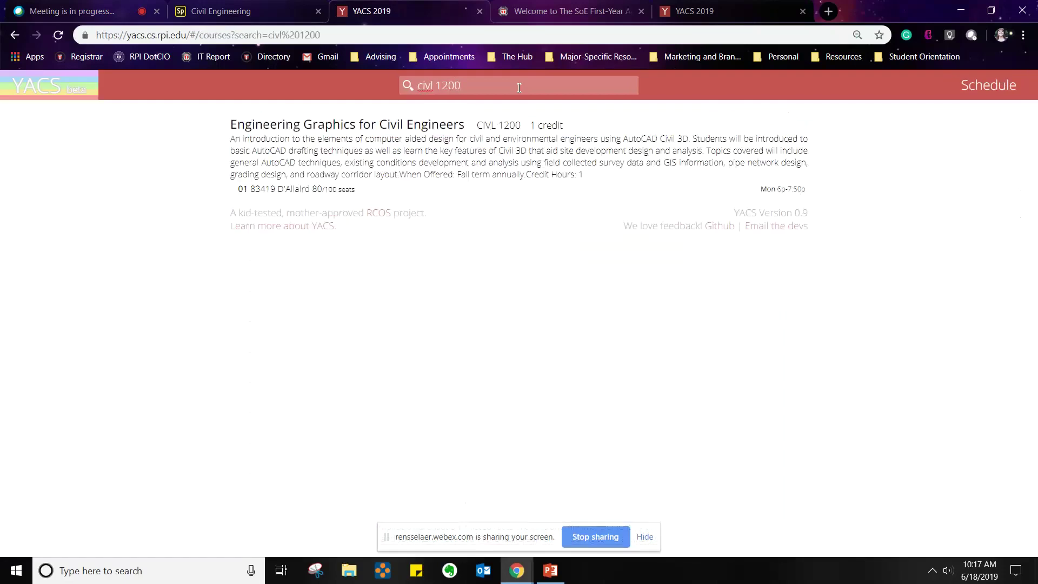
pyautogui.click(422, 127)
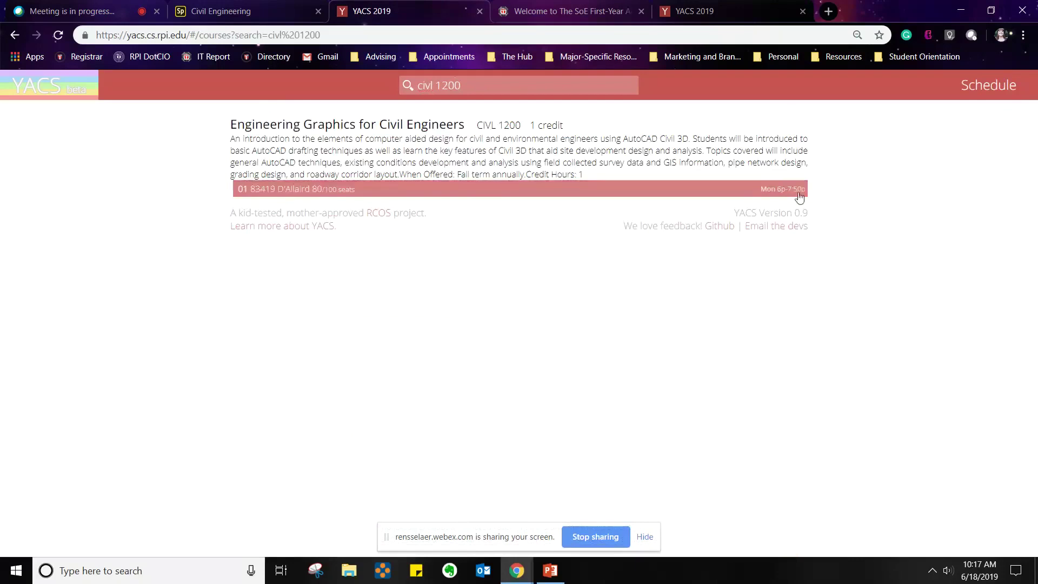
pyautogui.click(993, 95)
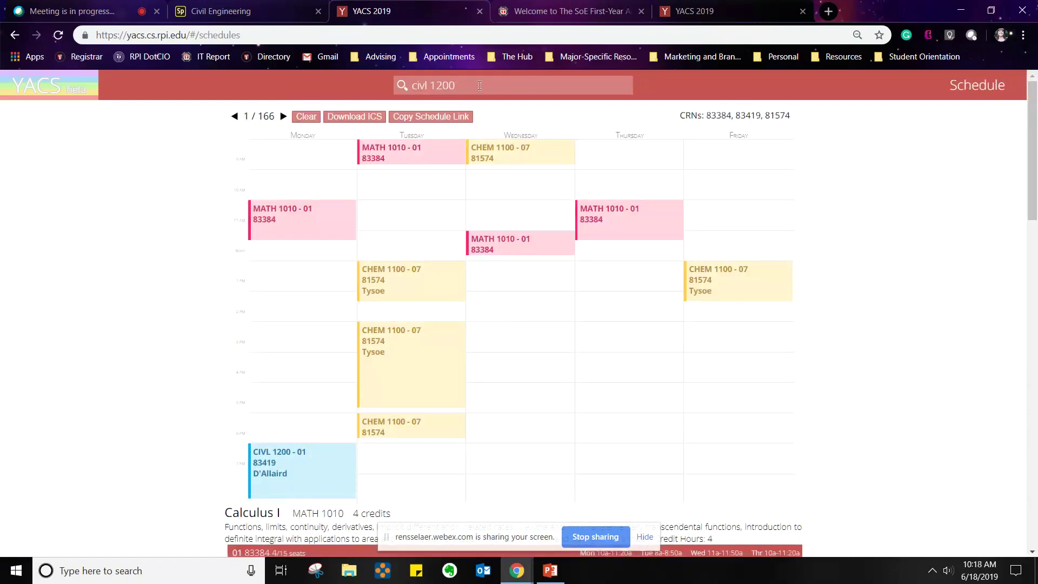
# Search for "engr 1100", select all sections of Introduction to Engineering Analysis, and open the updated schedule.
pyautogui.moveTo(478, 85); pyautogui.dragTo(337, 87)
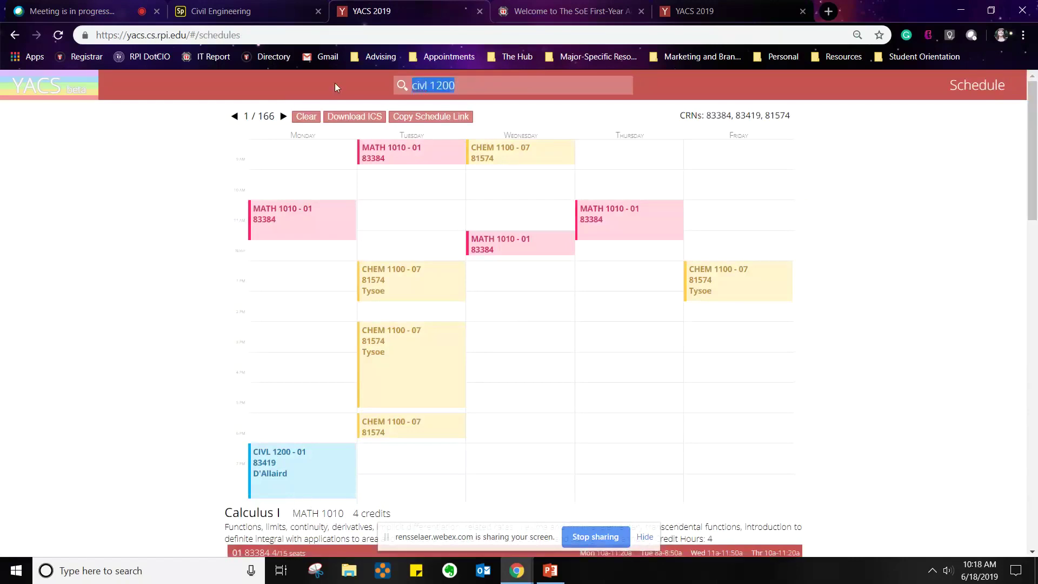
pyautogui.write('engr ')
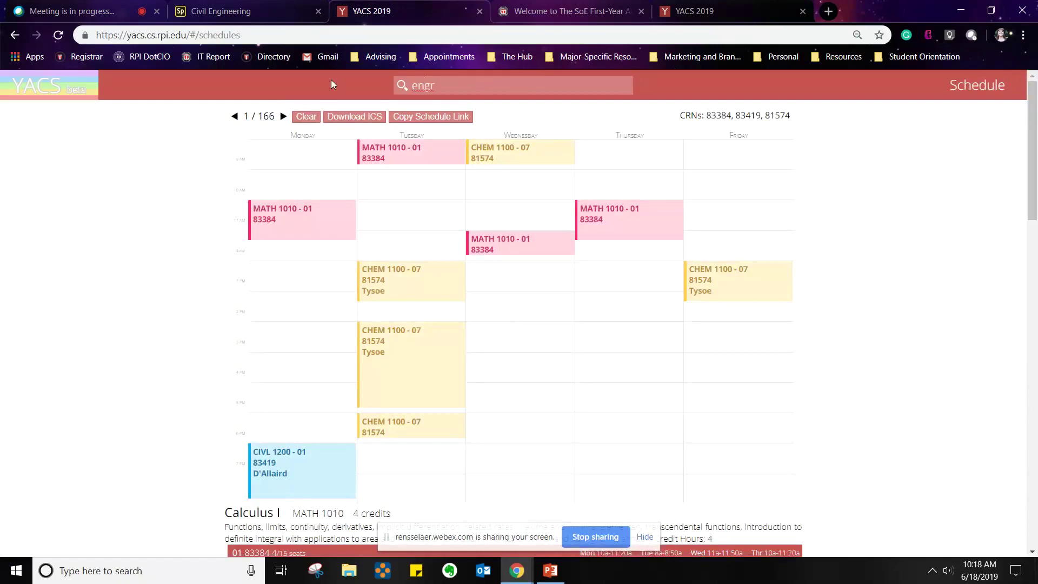
pyautogui.write('1100')
pyautogui.press('Return')
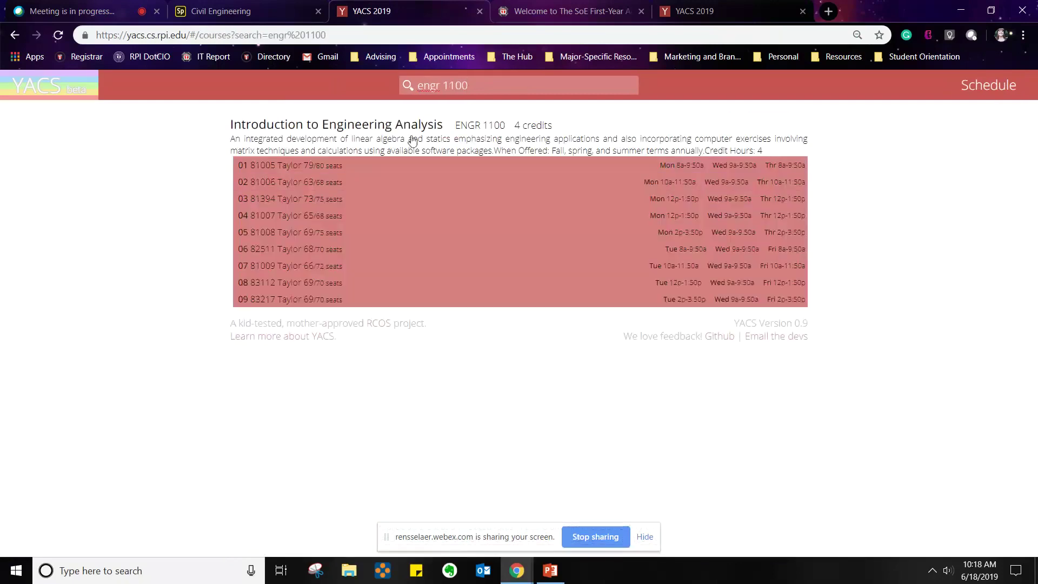
pyautogui.click(1000, 91)
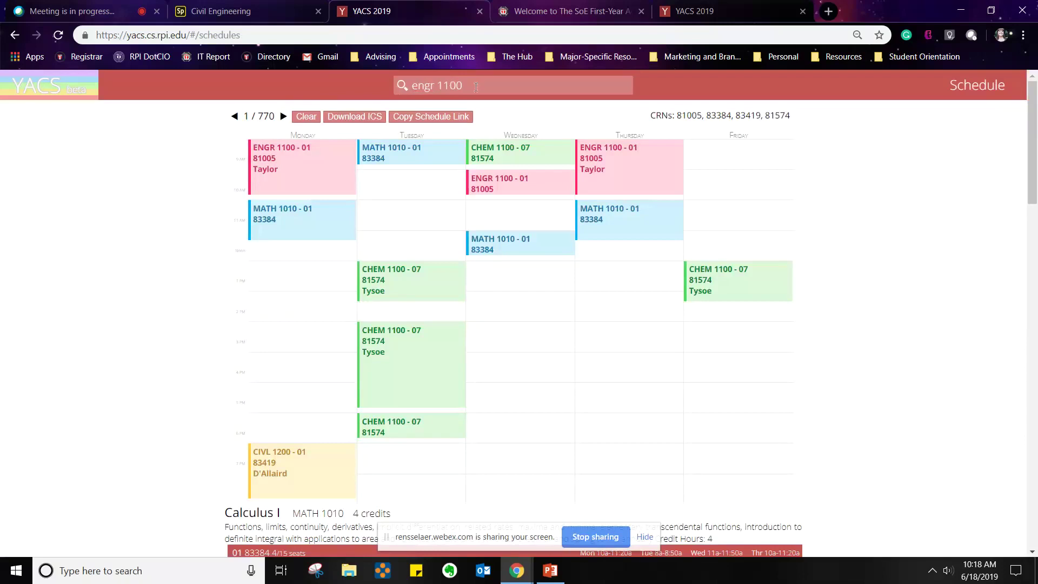
# Review the combined weekly grid and the lists of selected sections for all the courses chosen so far.
pyautogui.moveTo(476, 87); pyautogui.dragTo(351, 66)
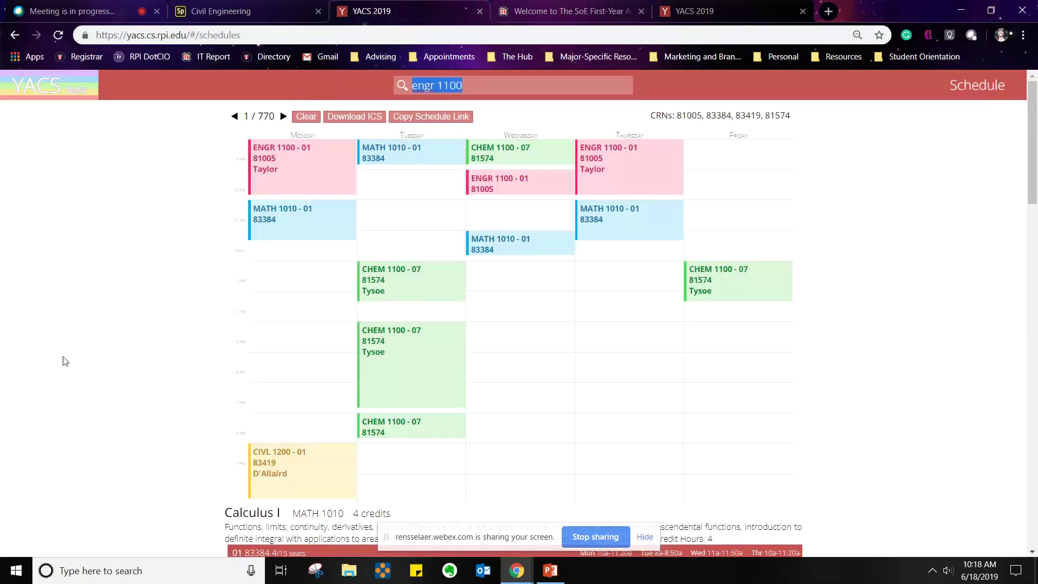
pyautogui.scroll(-6, 139, 353)
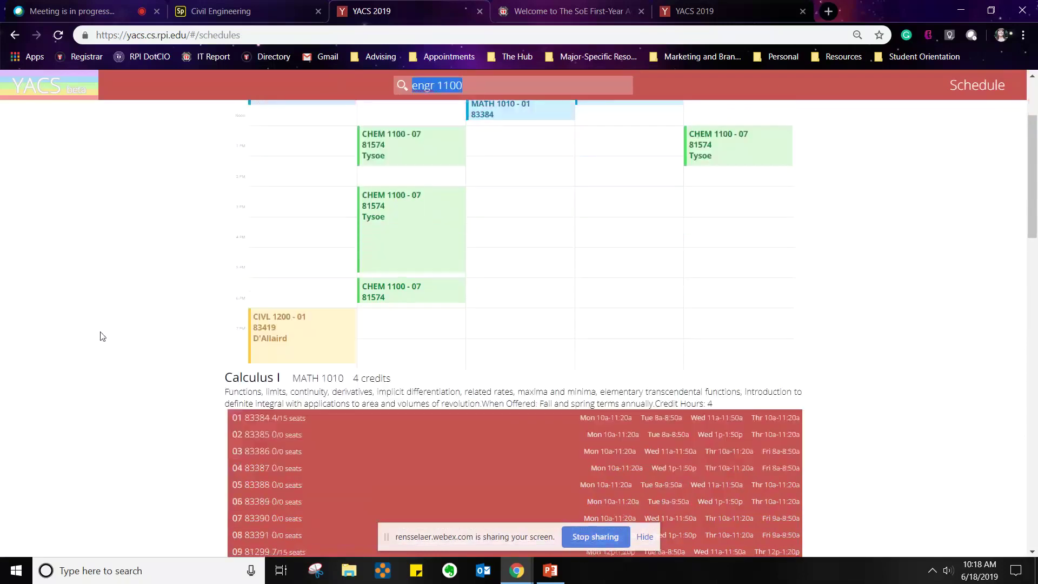
pyautogui.scroll(-15, 100, 346)
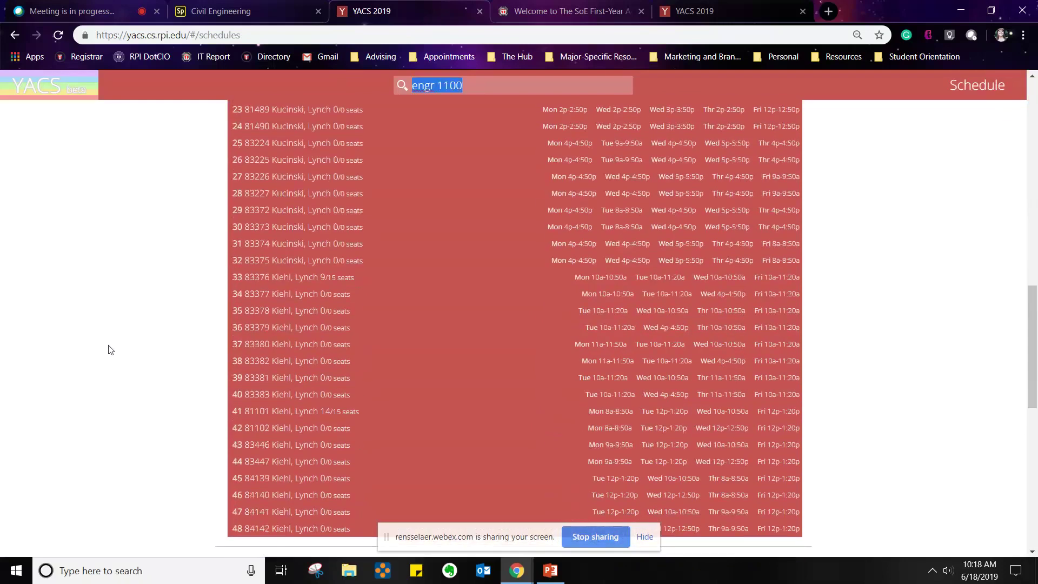
pyautogui.scroll(-3, 111, 350)
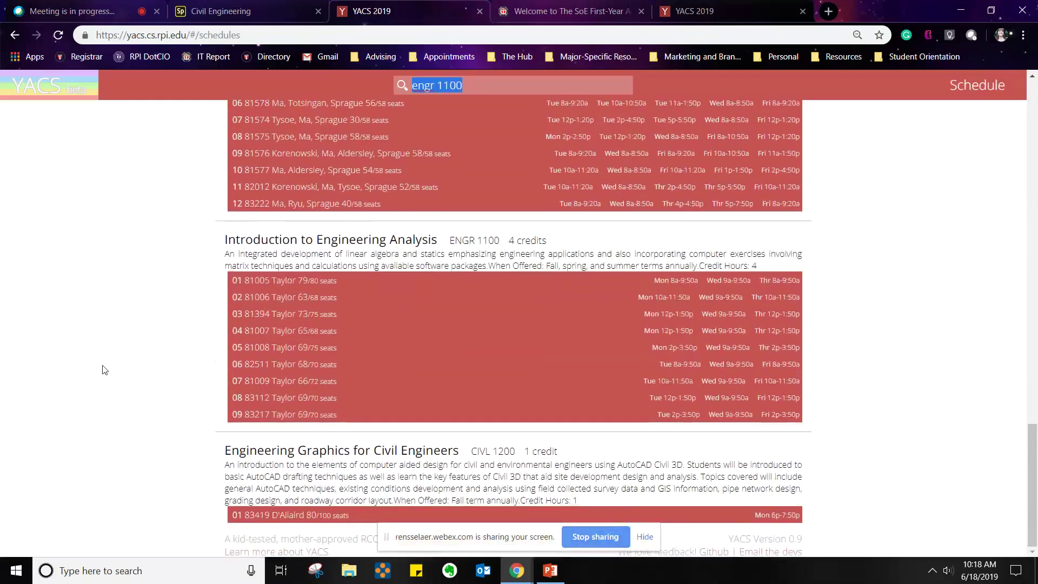
pyautogui.scroll(20, 104, 369)
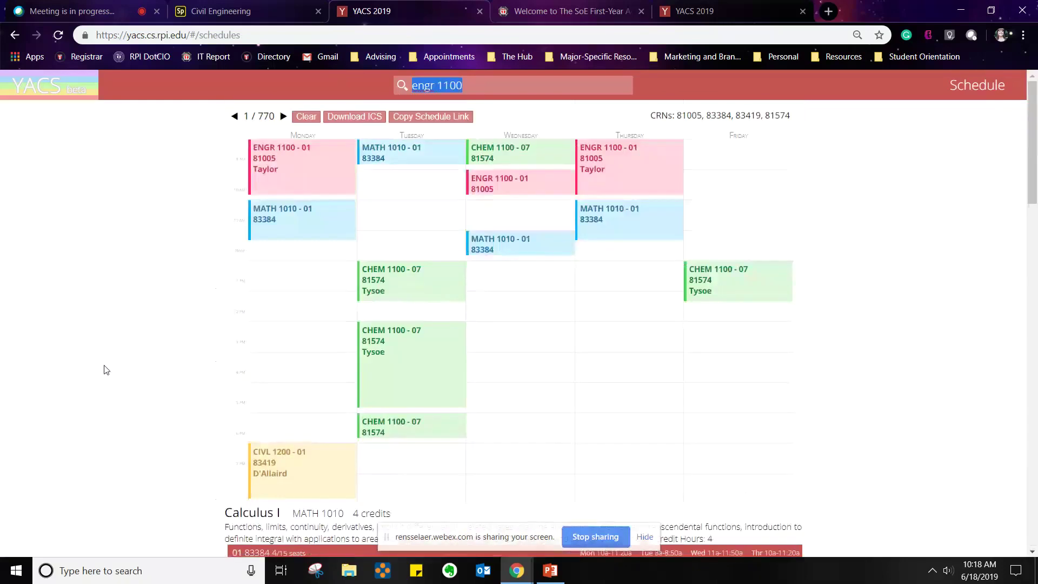
pyautogui.scroll(-1, 5, 157)
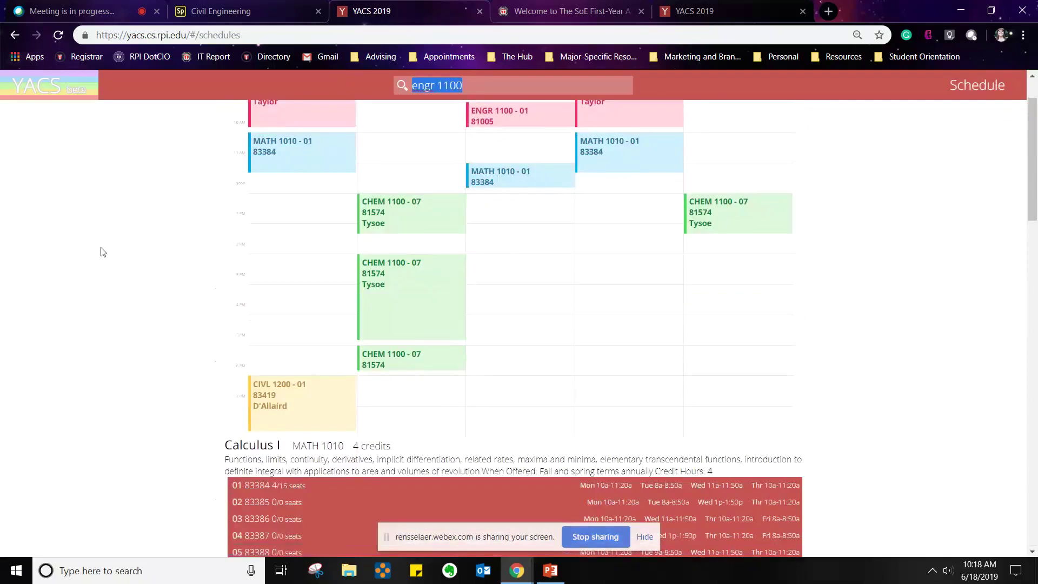
pyautogui.scroll(1, 32, 119)
pyautogui.click(49, 98)
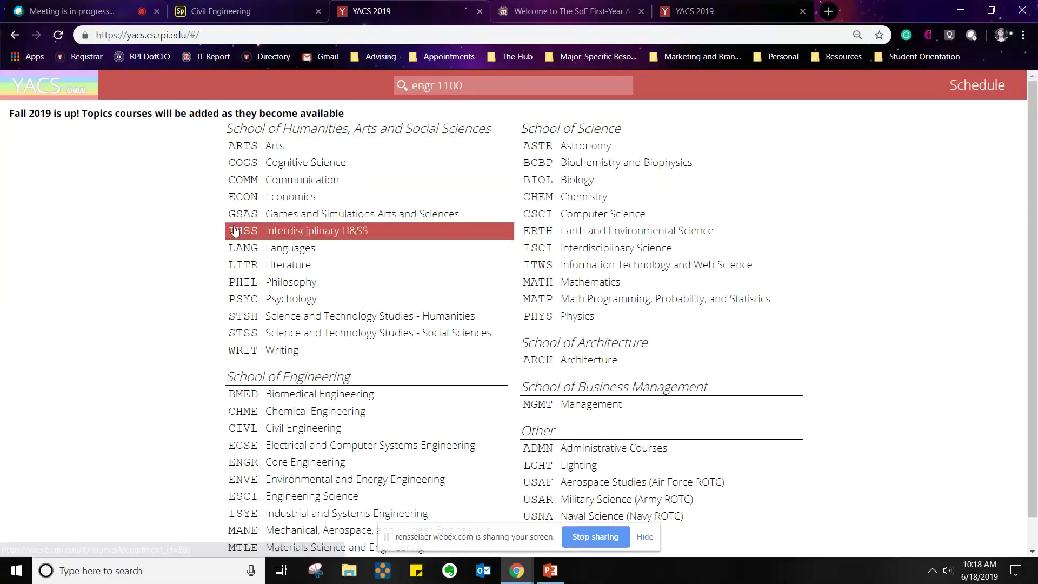
pyautogui.click(354, 235)
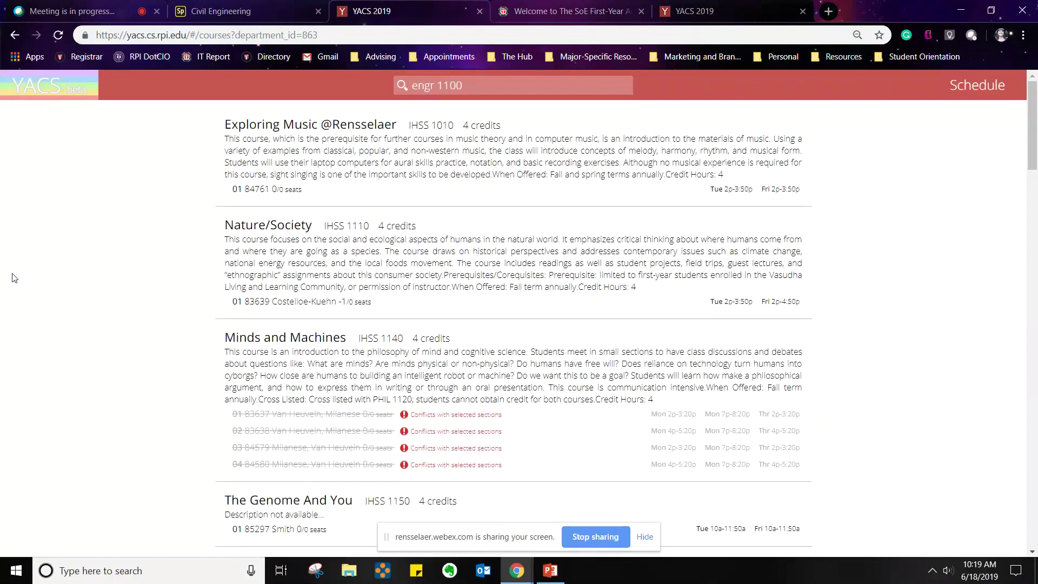
pyautogui.scroll(-1, 88, 231)
pyautogui.scroll(-20, 88, 231)
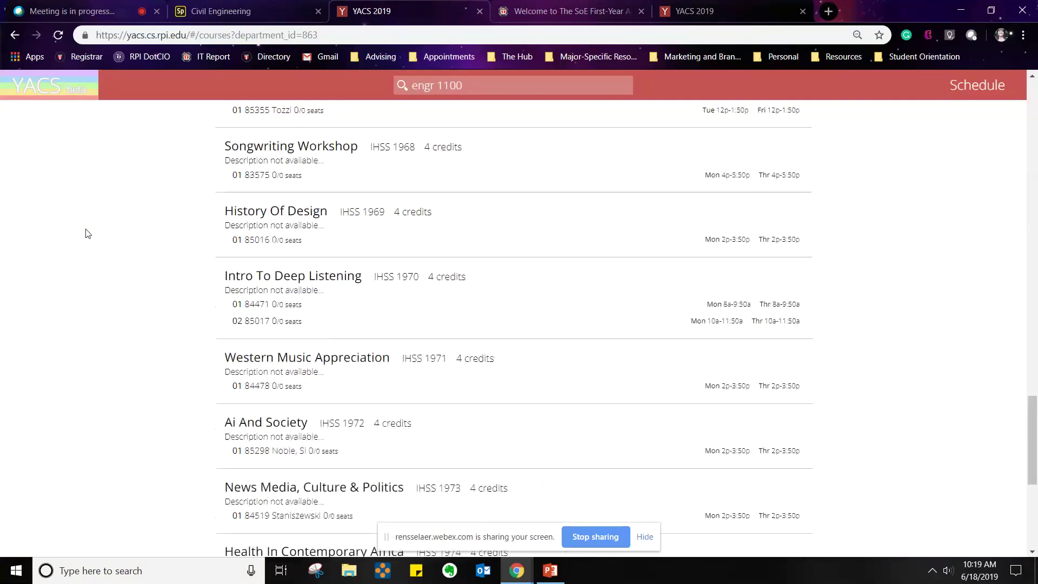
pyautogui.scroll(20, 88, 233)
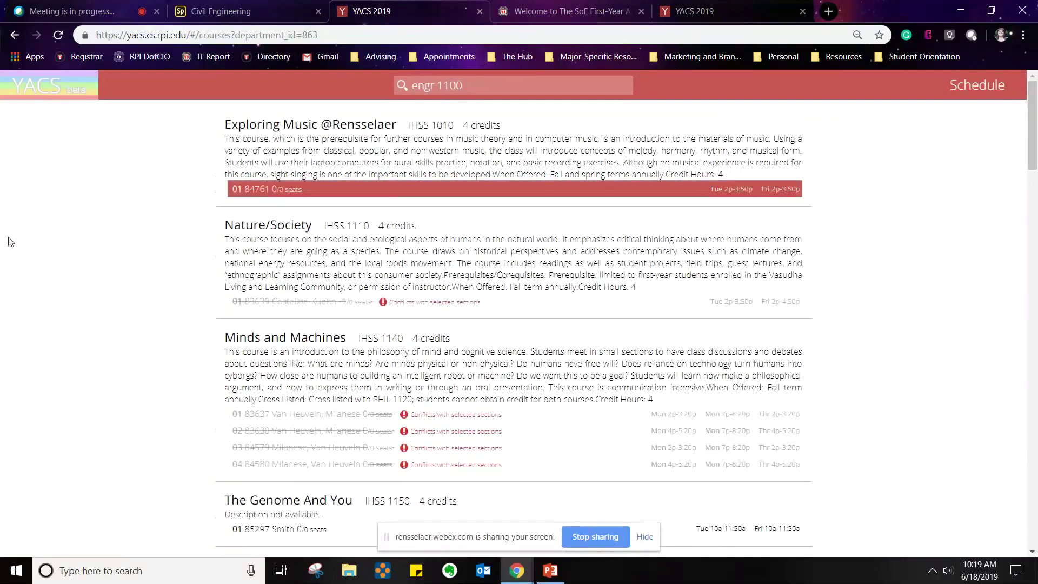
pyautogui.click(281, 190)
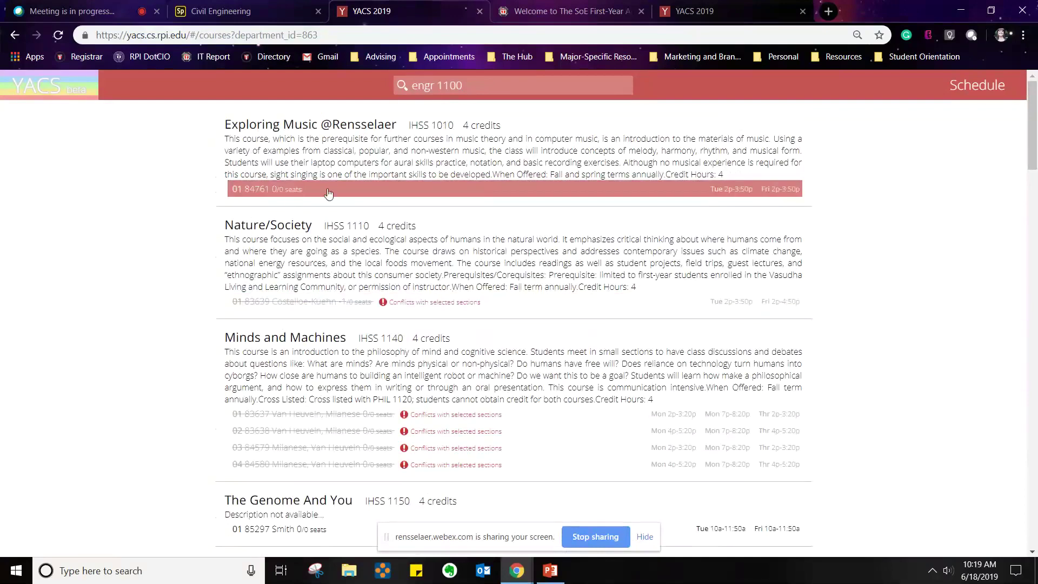
pyautogui.click(972, 87)
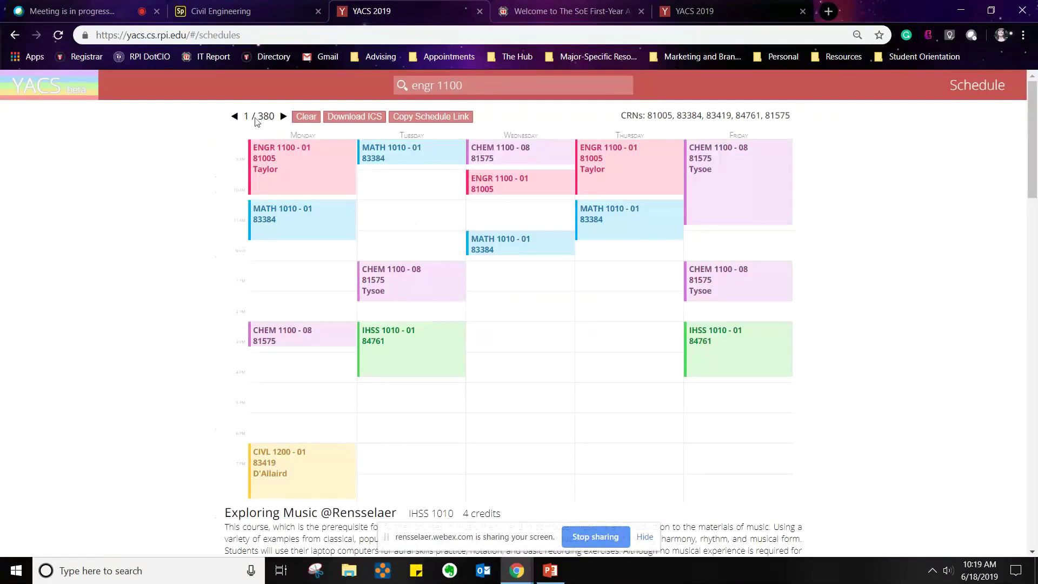
# Browse the generated schedule combinations one after another, from the first up to option 71, comparing the weekly grids.
pyautogui.click(283, 116)
pyautogui.doubleClick(283, 117)
pyautogui.doubleClick(284, 117)
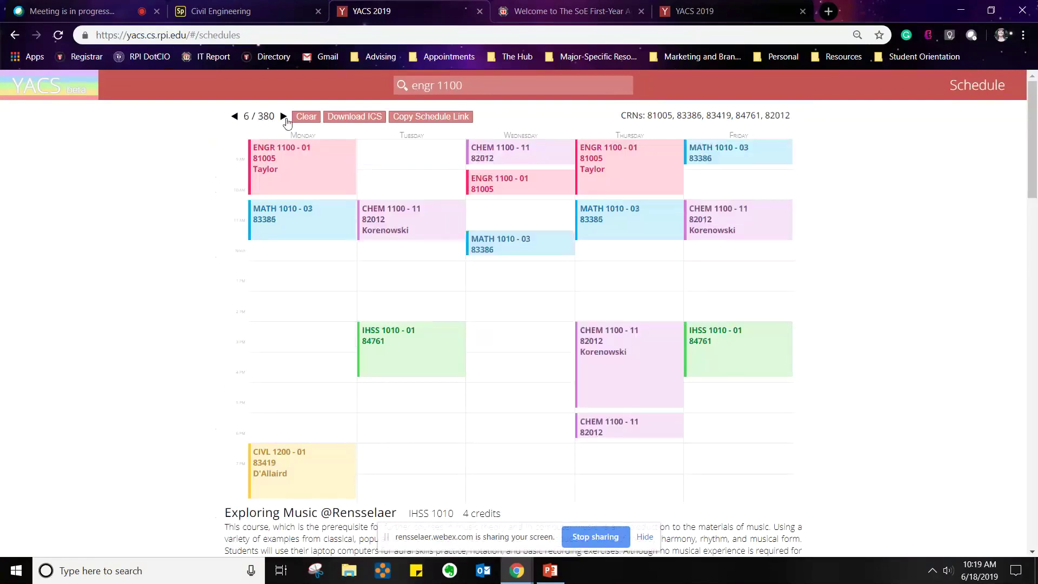
pyautogui.doubleClick(284, 117)
pyautogui.doubleClick(286, 118)
pyautogui.doubleClick(287, 117)
pyautogui.doubleClick(287, 117)
pyautogui.click(287, 117)
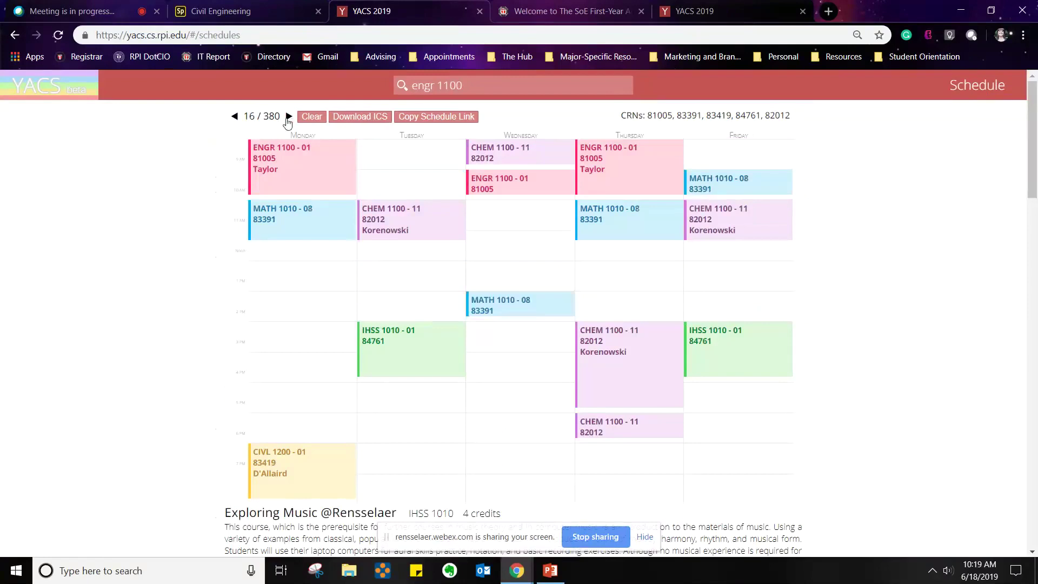
pyautogui.doubleClick(287, 118)
pyautogui.doubleClick(287, 117)
pyautogui.click(288, 117)
pyautogui.doubleClick(288, 117)
pyautogui.click(288, 116)
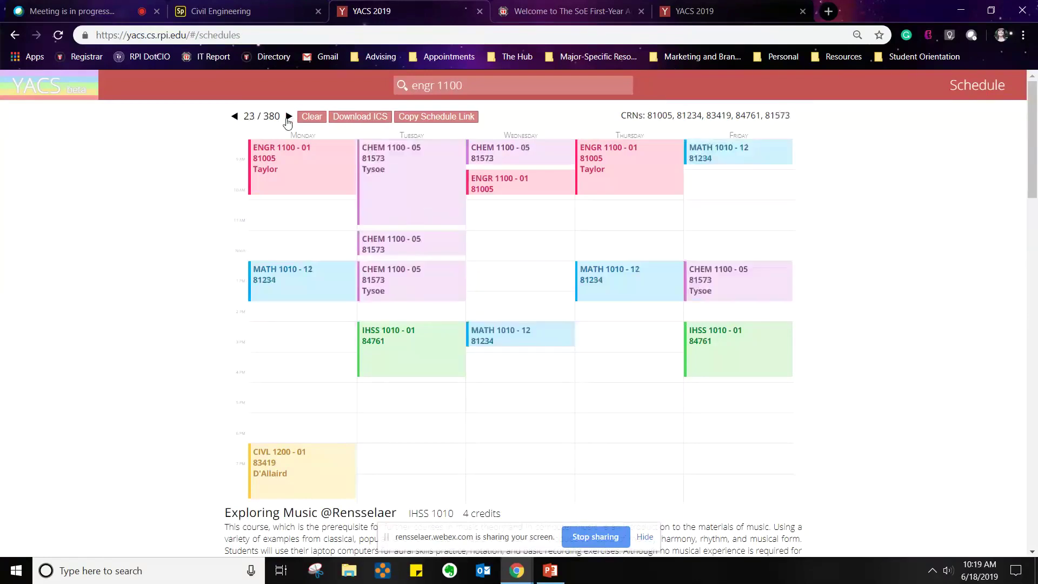
pyautogui.doubleClick(289, 117)
pyautogui.click(288, 117)
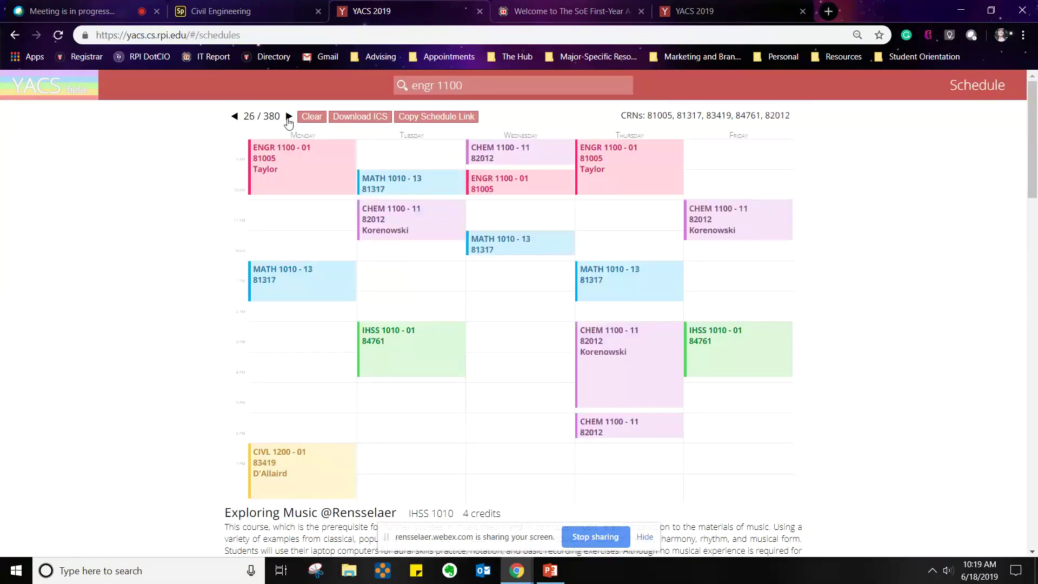
pyautogui.click(288, 117)
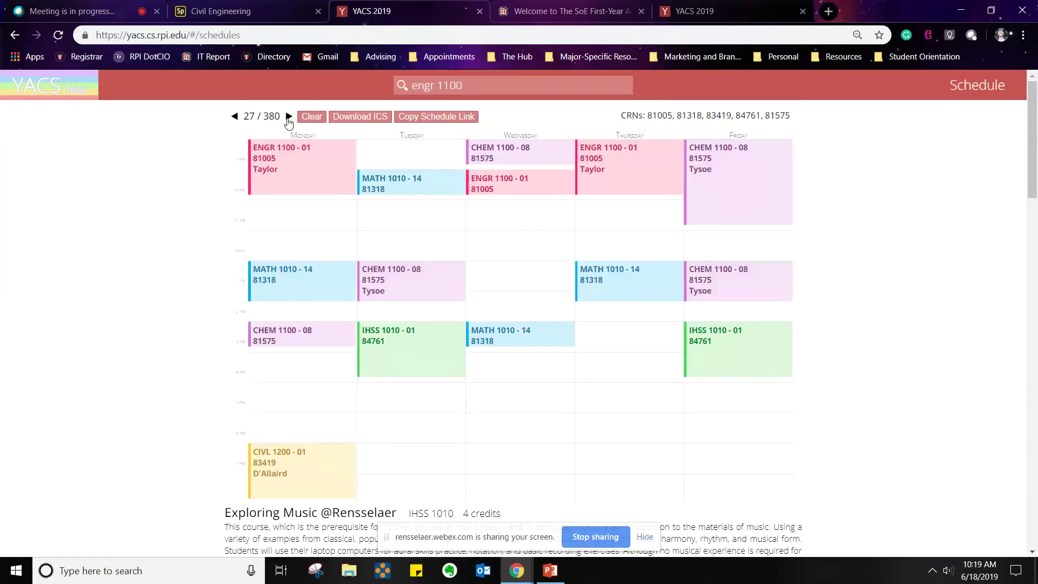
pyautogui.doubleClick(289, 116)
pyautogui.doubleClick(288, 117)
pyautogui.click(288, 116)
pyautogui.doubleClick(289, 116)
pyautogui.click(289, 116)
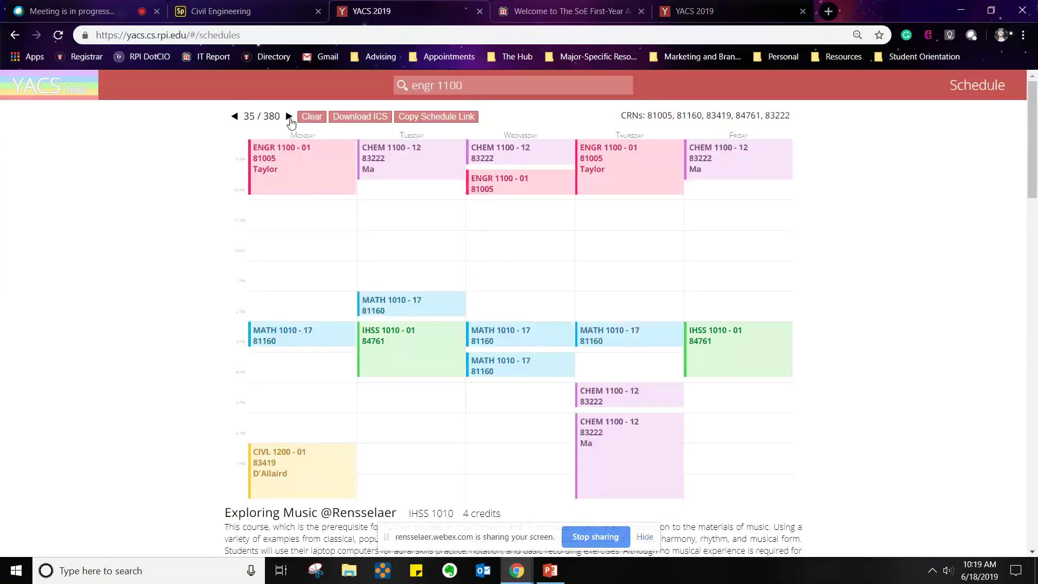
pyautogui.doubleClick(289, 117)
pyautogui.doubleClick(290, 117)
pyautogui.doubleClick(289, 116)
pyautogui.doubleClick(289, 116)
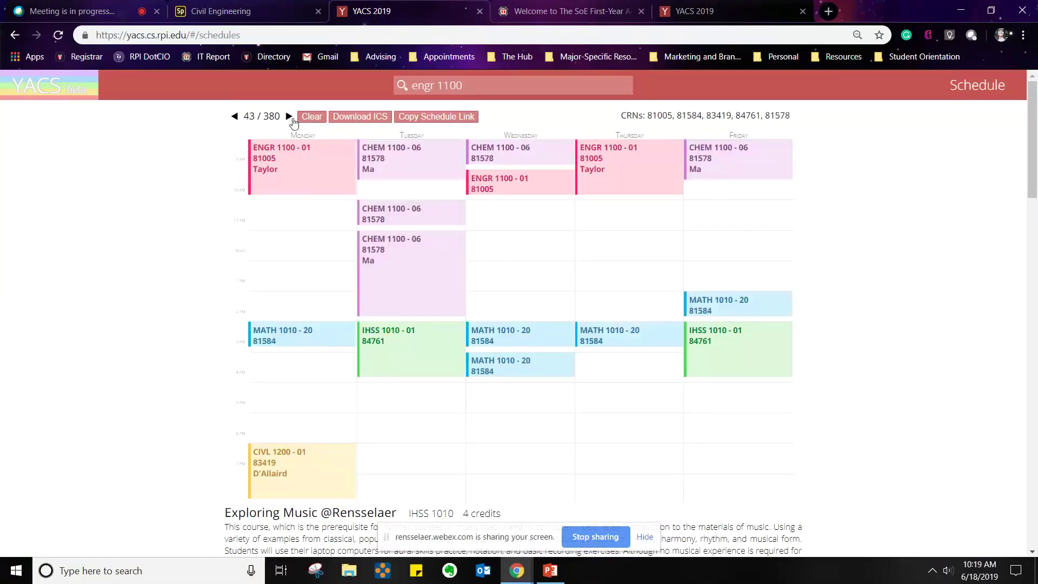
pyautogui.doubleClick(289, 117)
pyautogui.doubleClick(289, 117)
pyautogui.doubleClick(289, 117)
pyautogui.doubleClick(289, 117)
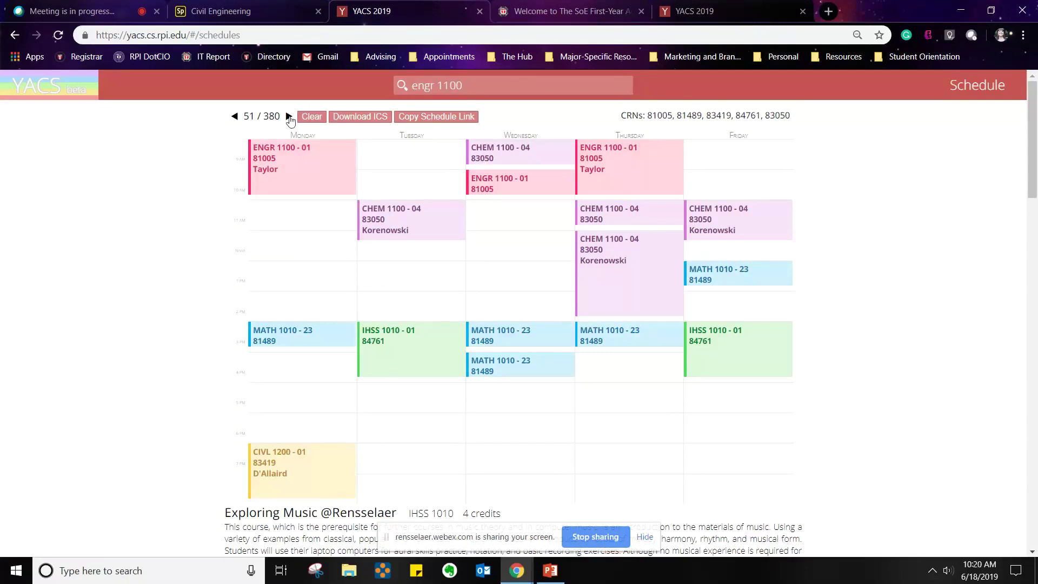
pyautogui.click(290, 116)
pyautogui.click(289, 117)
pyautogui.click(289, 116)
pyautogui.click(291, 116)
pyautogui.click(292, 117)
pyautogui.click(293, 117)
pyautogui.click(290, 117)
pyautogui.click(290, 117)
pyautogui.click(290, 116)
pyautogui.click(290, 117)
pyautogui.click(290, 117)
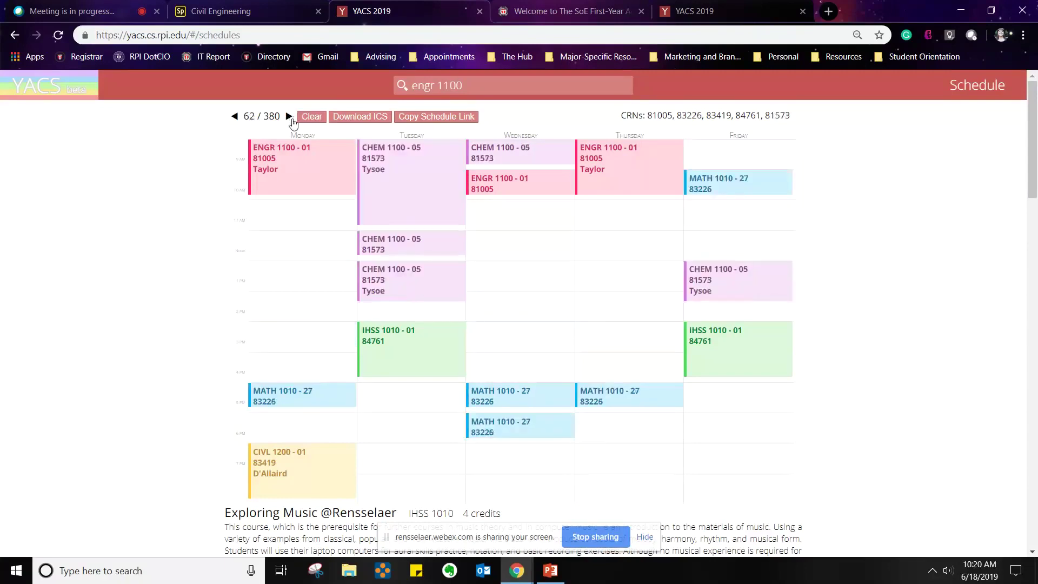
pyautogui.click(291, 116)
pyautogui.click(290, 117)
pyautogui.click(290, 117)
pyautogui.click(290, 117)
pyautogui.click(290, 117)
pyautogui.click(290, 117)
pyautogui.click(290, 117)
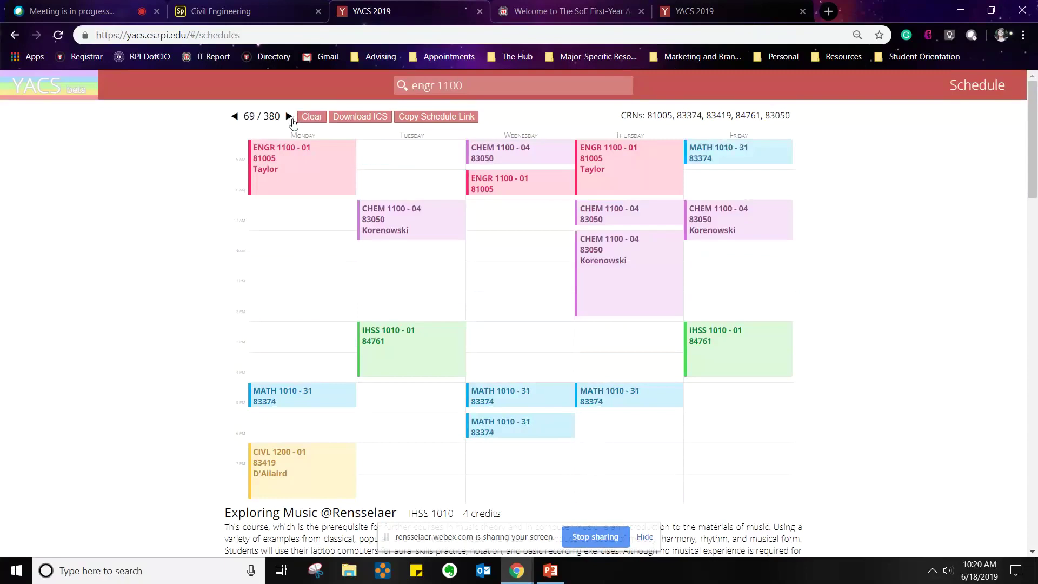
pyautogui.click(290, 116)
pyautogui.click(290, 117)
# Highlight the list of CRNs belonging to the displayed schedule option.
pyautogui.moveTo(794, 117); pyautogui.dragTo(622, 116)
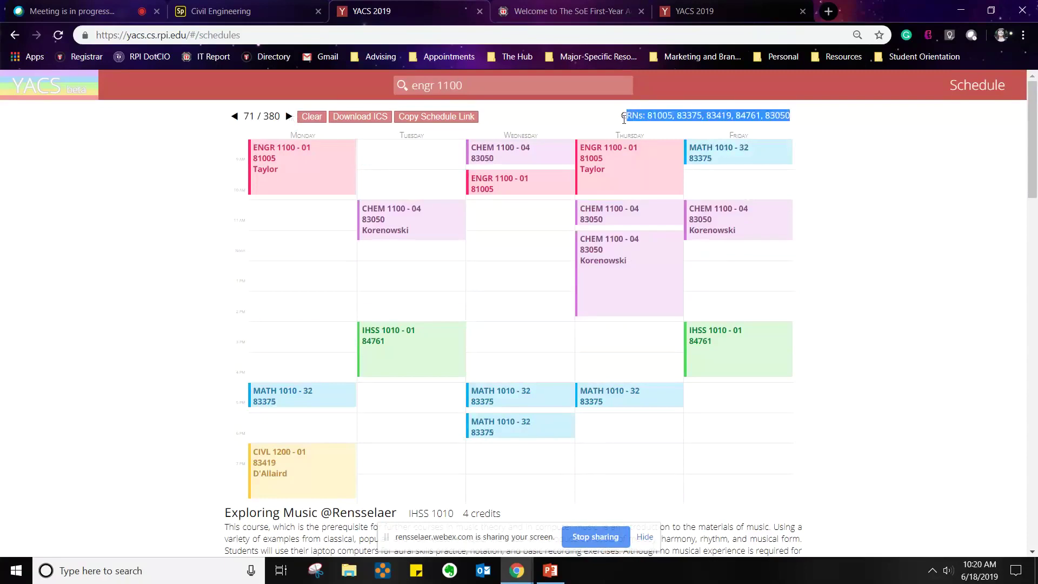
pyautogui.click(166, 233)
pyautogui.moveTo(826, 104); pyautogui.dragTo(611, 117)
# Deselect sections 28, 29 and 30 of Calculus I (MATH 1010) in the list of selected sections.
pyautogui.scroll(-15, 76, 319)
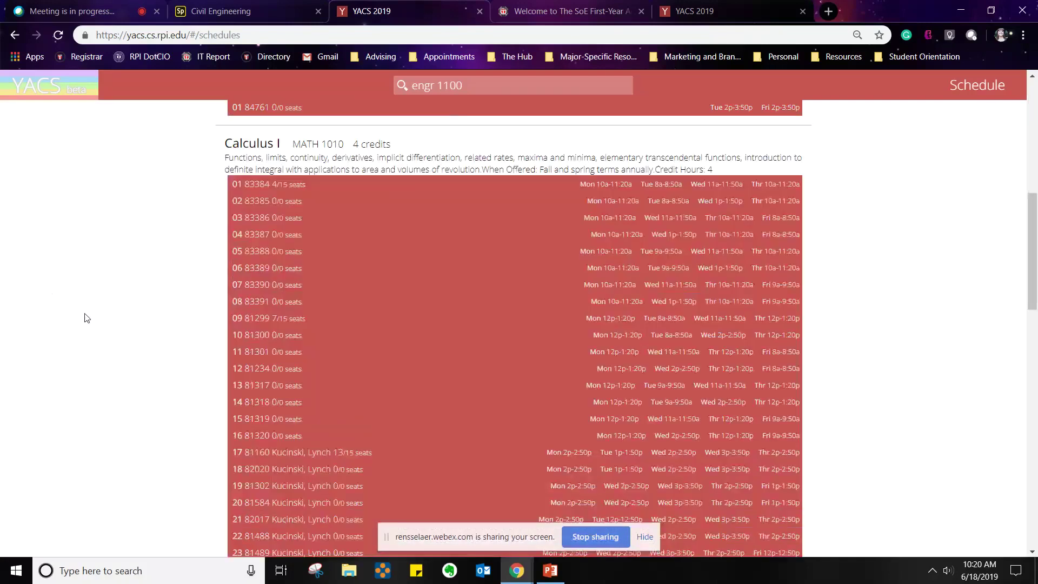
pyautogui.scroll(3, 88, 318)
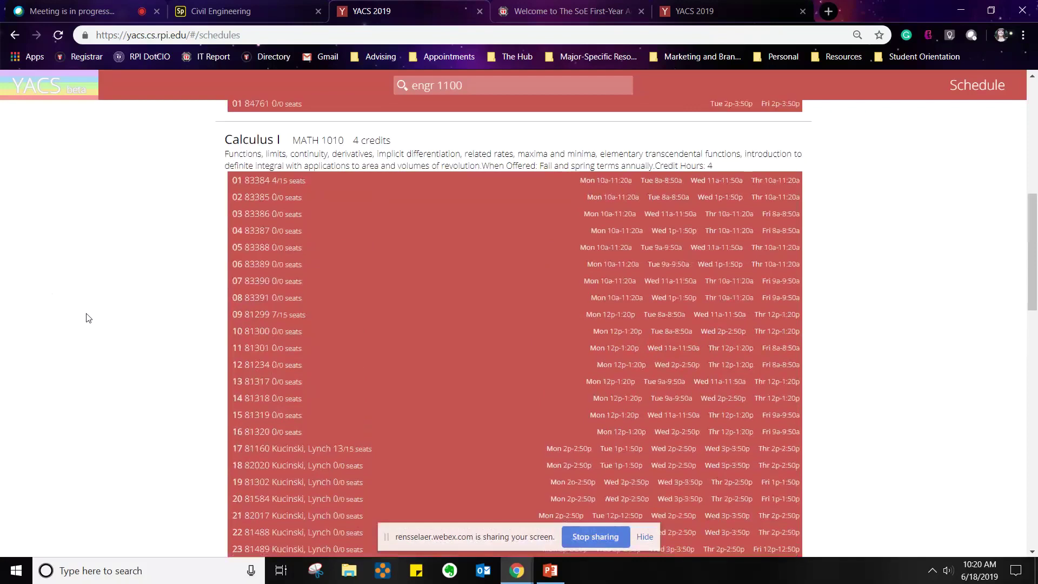
pyautogui.scroll(-1, 89, 318)
pyautogui.scroll(-5, 88, 318)
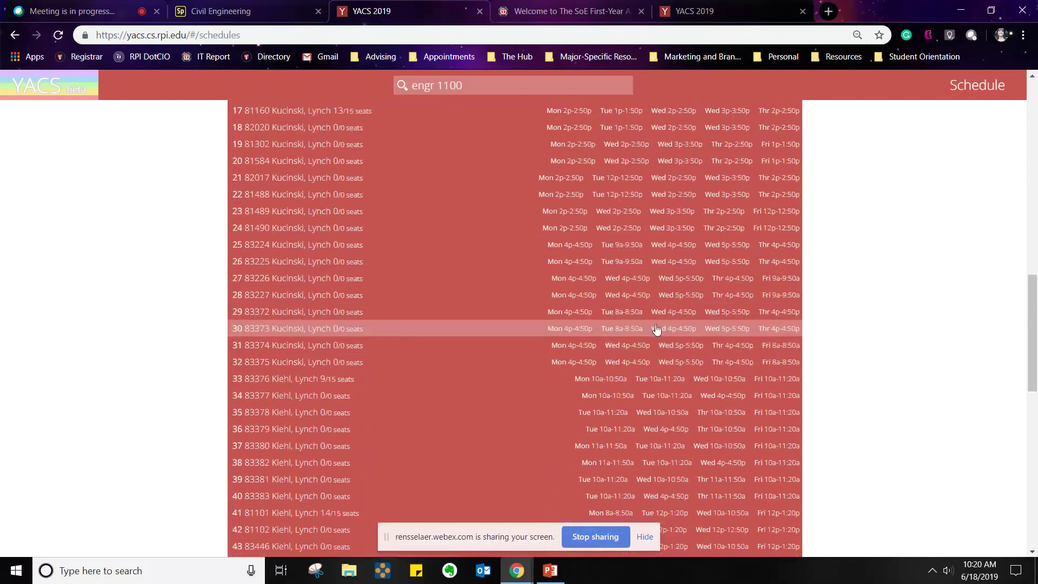
pyautogui.click(656, 328)
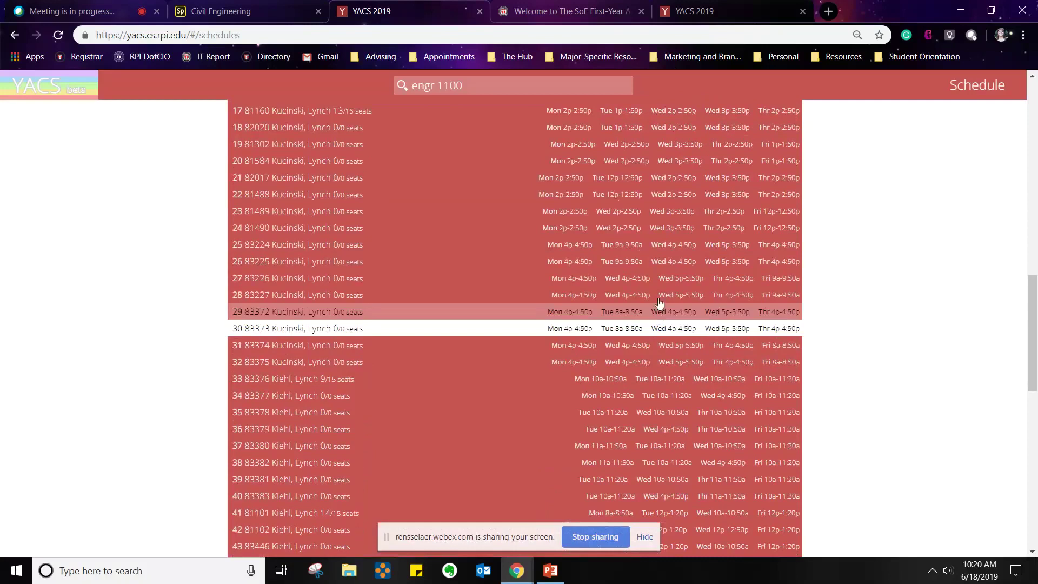
pyautogui.click(655, 298)
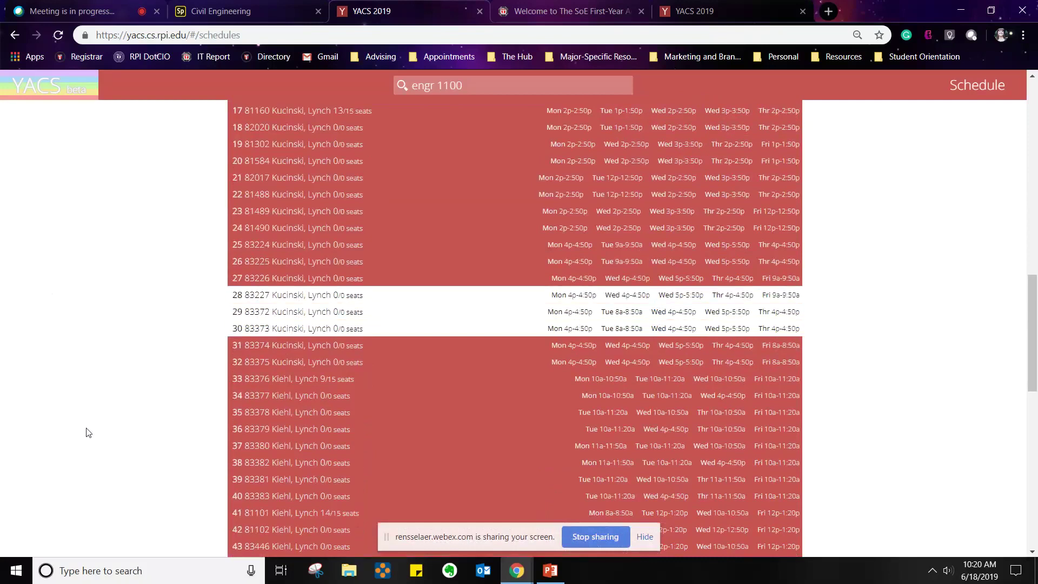
# Examine the remaining section lists for Calculus I, Chemistry I, Introduction to Engineering Analysis and Engineering Graphics for Civil Engineers.
pyautogui.scroll(1, 70, 430)
pyautogui.scroll(1, 57, 428)
pyautogui.scroll(-6, 56, 428)
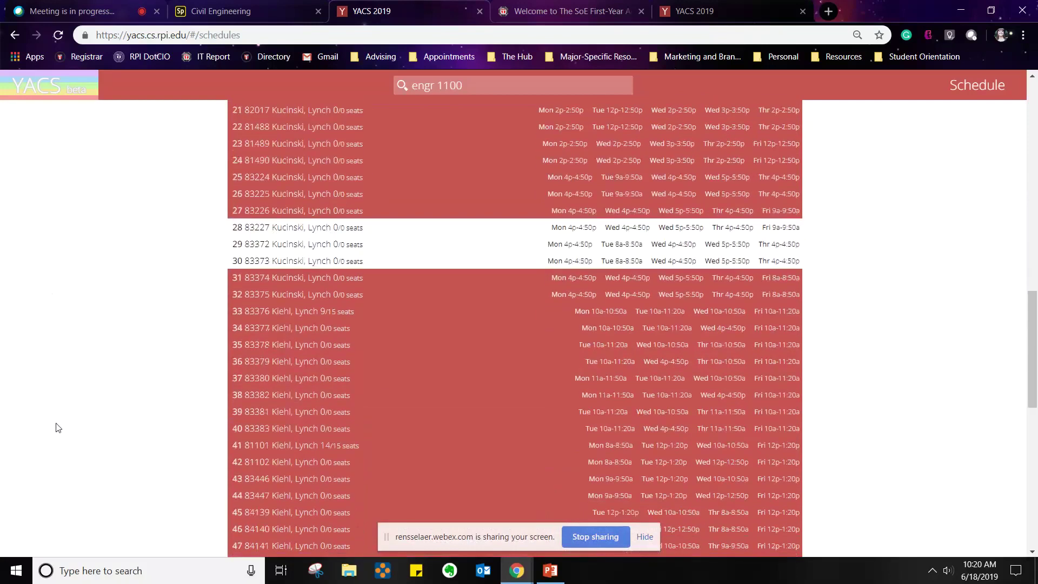
pyautogui.scroll(-1, 60, 428)
pyautogui.scroll(2, 62, 427)
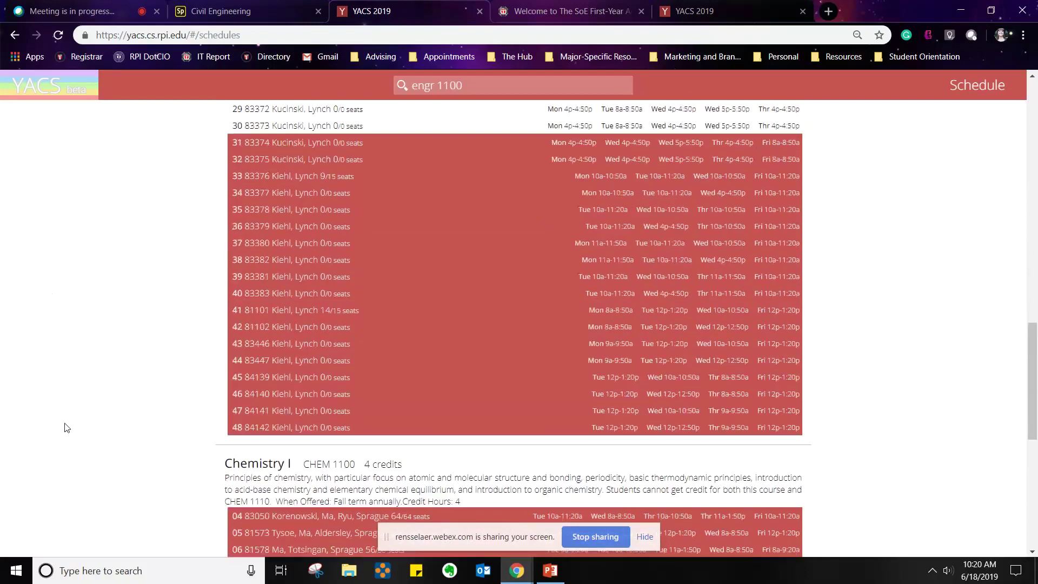
pyautogui.scroll(-5, 65, 428)
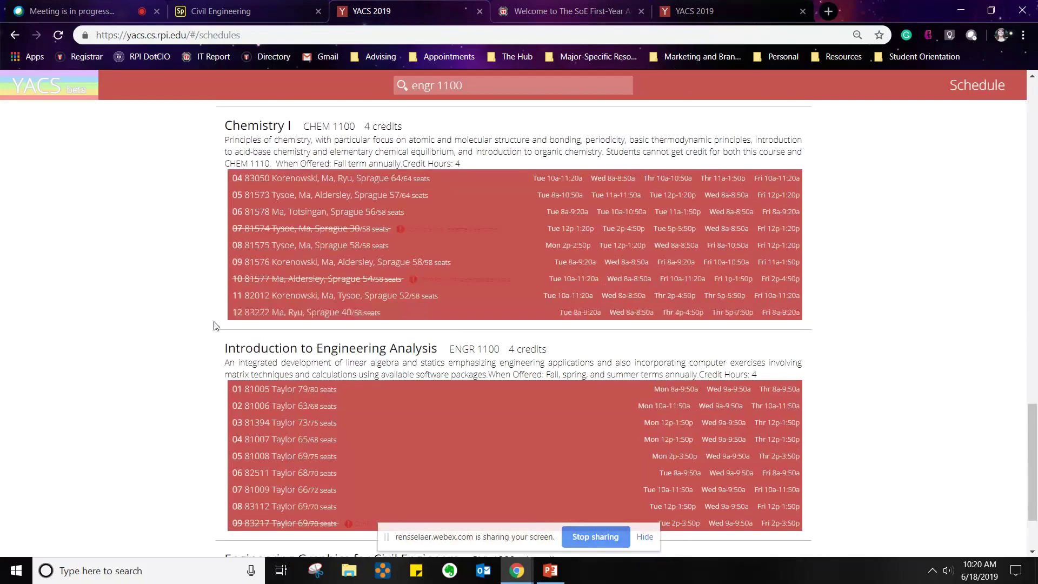
pyautogui.scroll(-1, 166, 318)
pyautogui.scroll(-2, 165, 318)
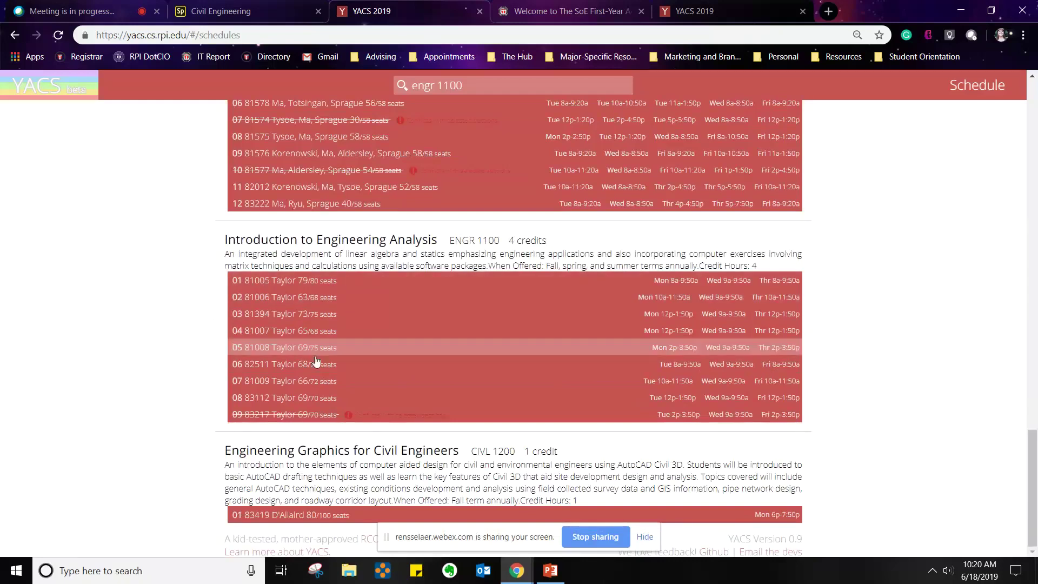
# Deselect sections 13 through 16 of Calculus I (MATH 1010).
pyautogui.scroll(1, 58, 336)
pyautogui.scroll(2, 57, 336)
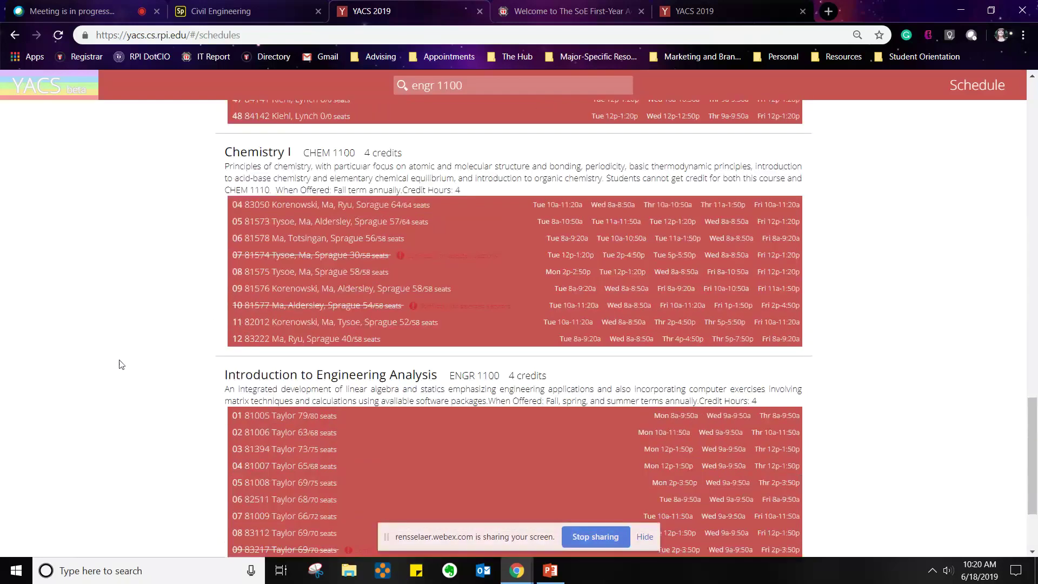
pyautogui.scroll(5, 51, 345)
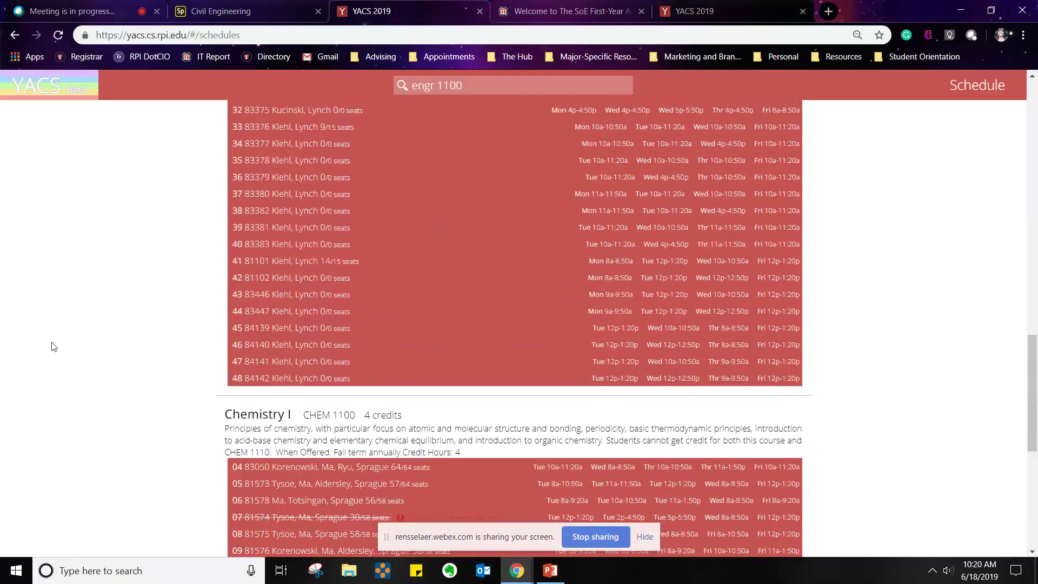
pyautogui.scroll(6, 345, 413)
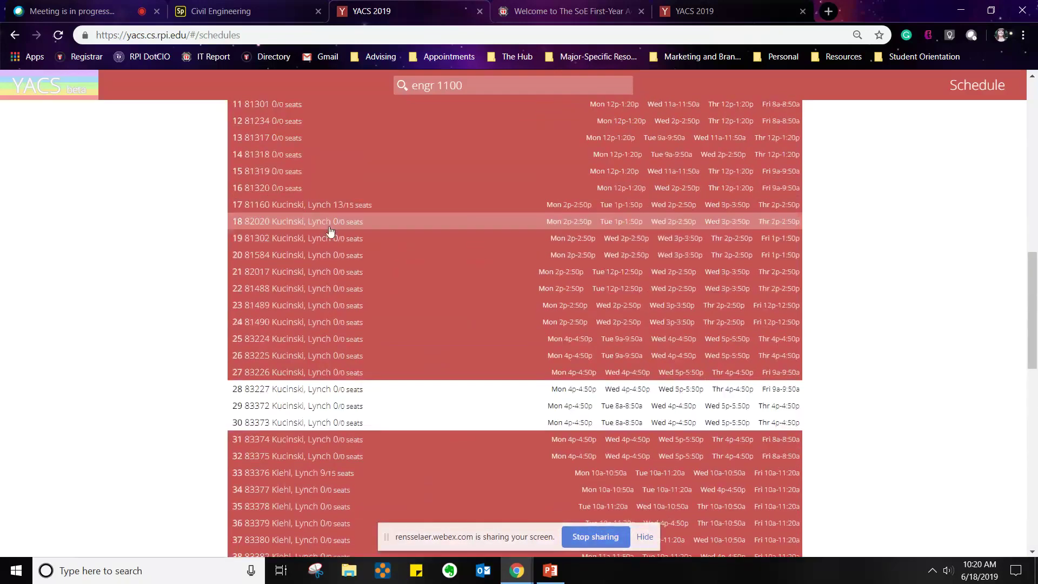
pyautogui.click(343, 171)
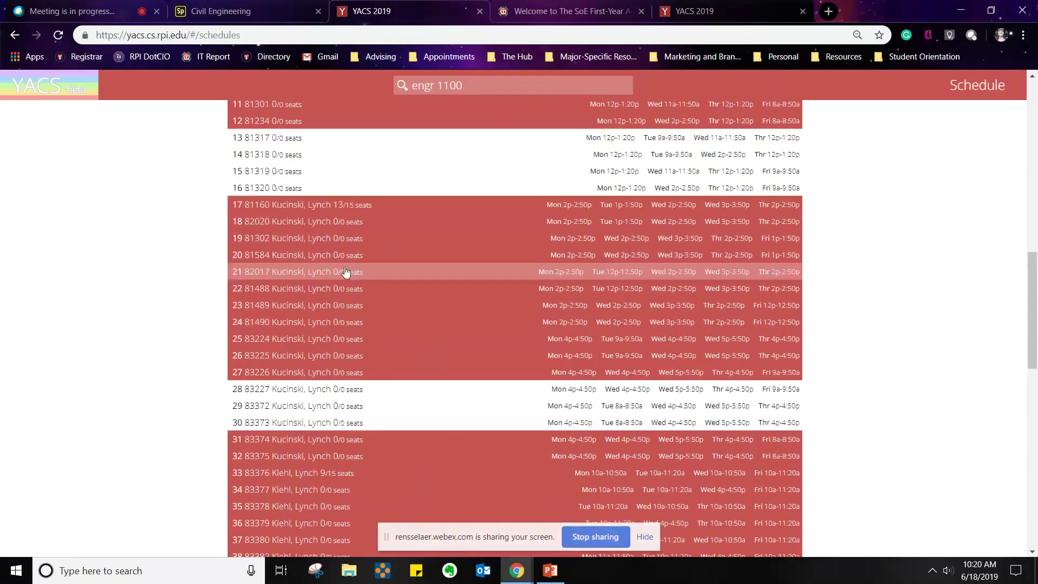
# Browse the updated schedule combinations up to option 12 and highlight that option's CRN numbers.
pyautogui.scroll(10, 71, 412)
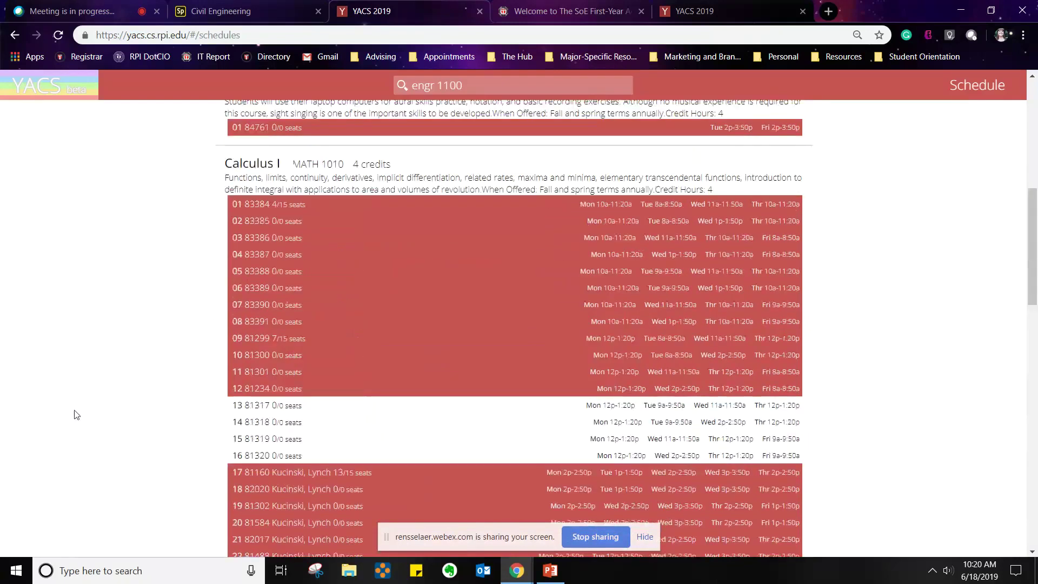
pyautogui.click(283, 116)
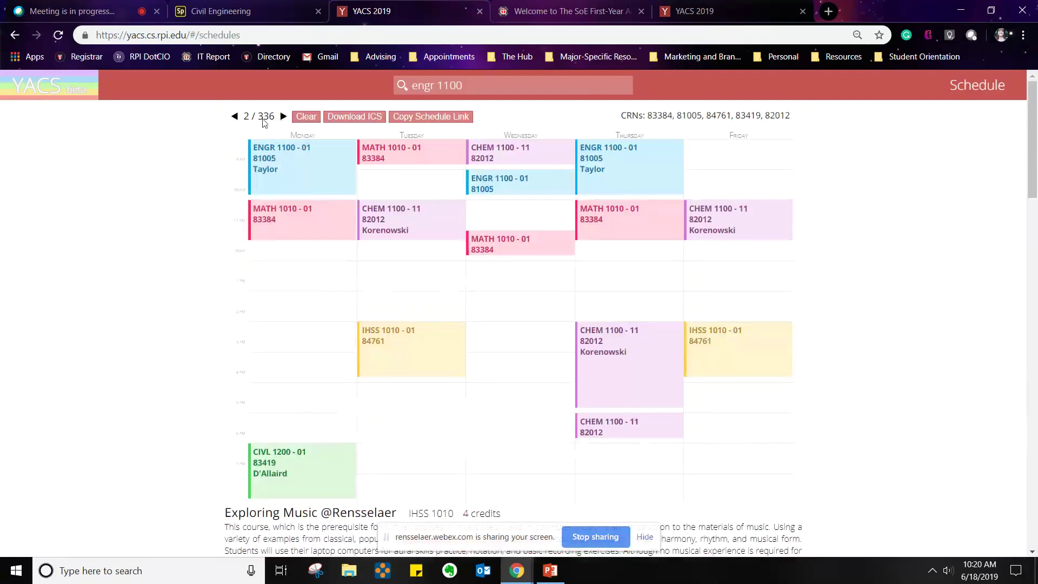
pyautogui.click(282, 116)
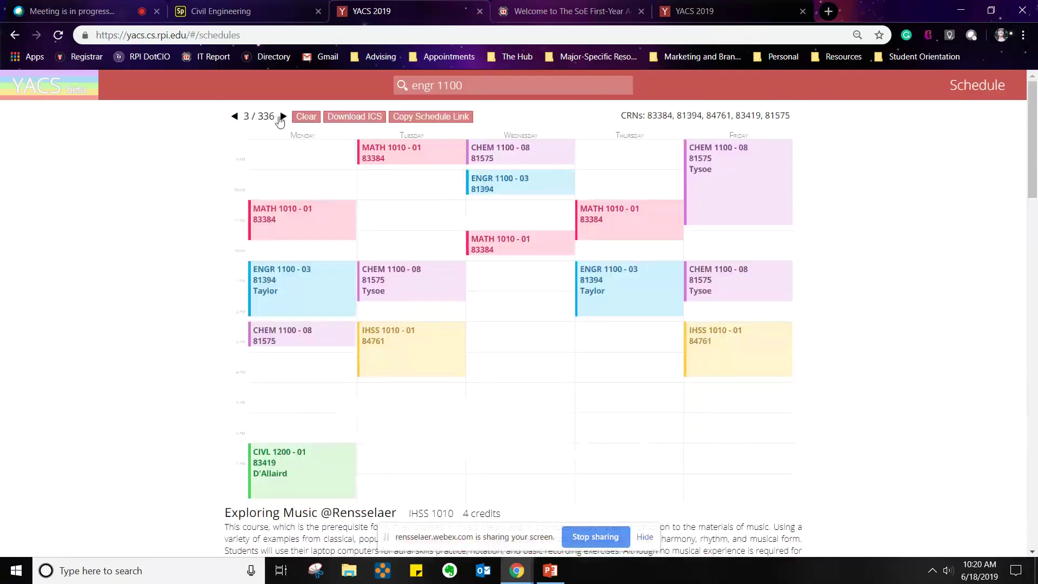
pyautogui.click(283, 117)
pyautogui.click(283, 116)
pyautogui.click(283, 116)
pyautogui.click(283, 116)
pyautogui.click(282, 116)
pyautogui.click(283, 116)
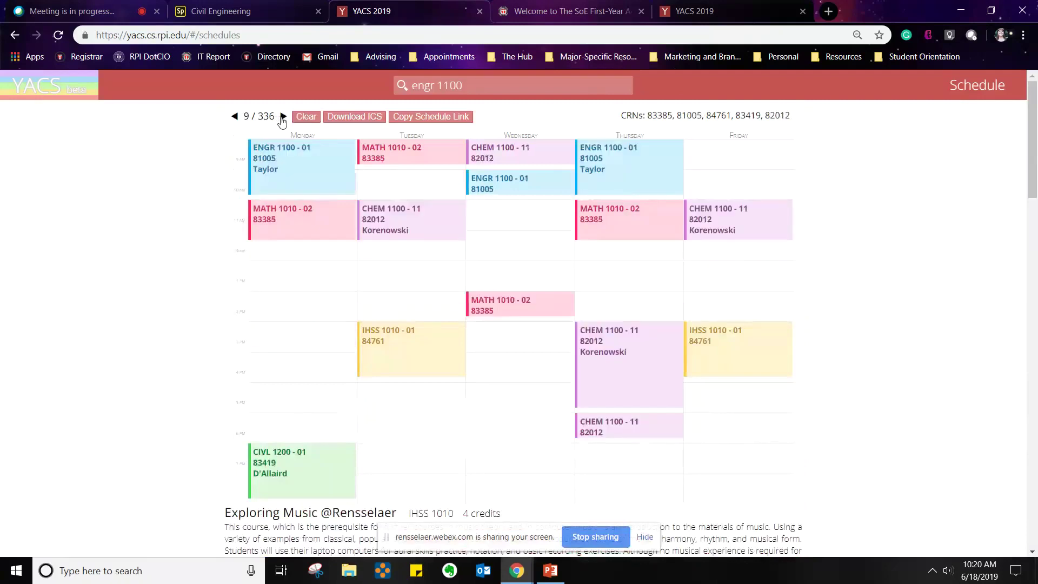
pyautogui.click(282, 116)
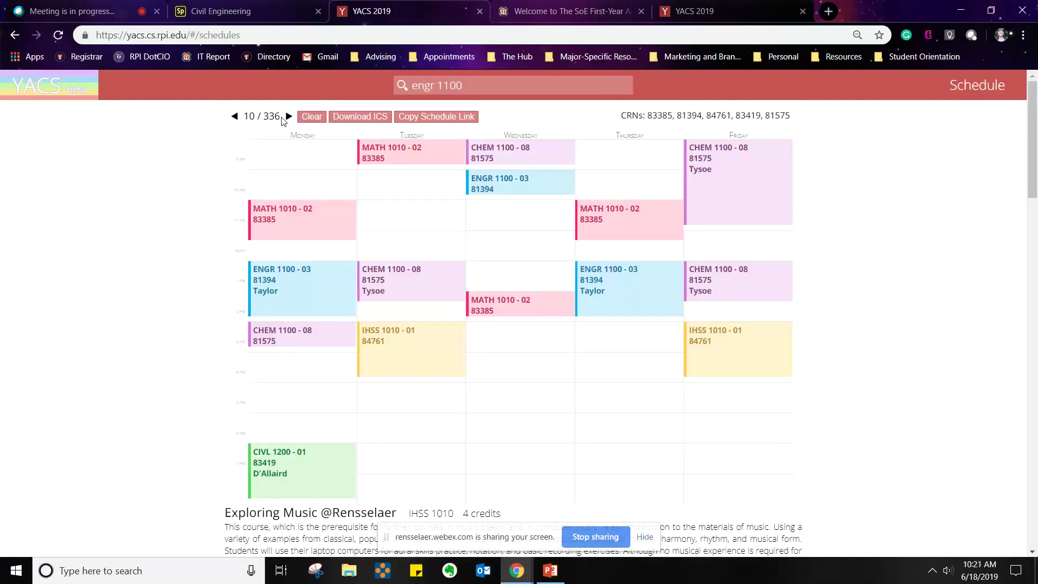
pyautogui.click(288, 117)
pyautogui.click(288, 117)
pyautogui.moveTo(789, 115); pyautogui.dragTo(648, 116)
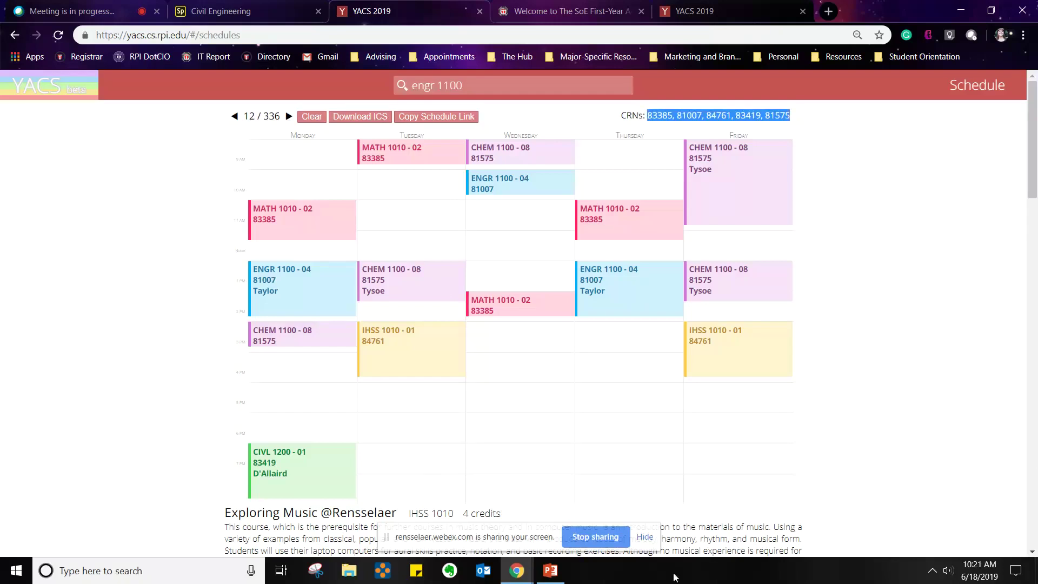
# Switch to the registration slides in PowerPoint, start the slide show at the login slide, and advance to the Fall 2019 term selection.
pyautogui.click(549, 574)
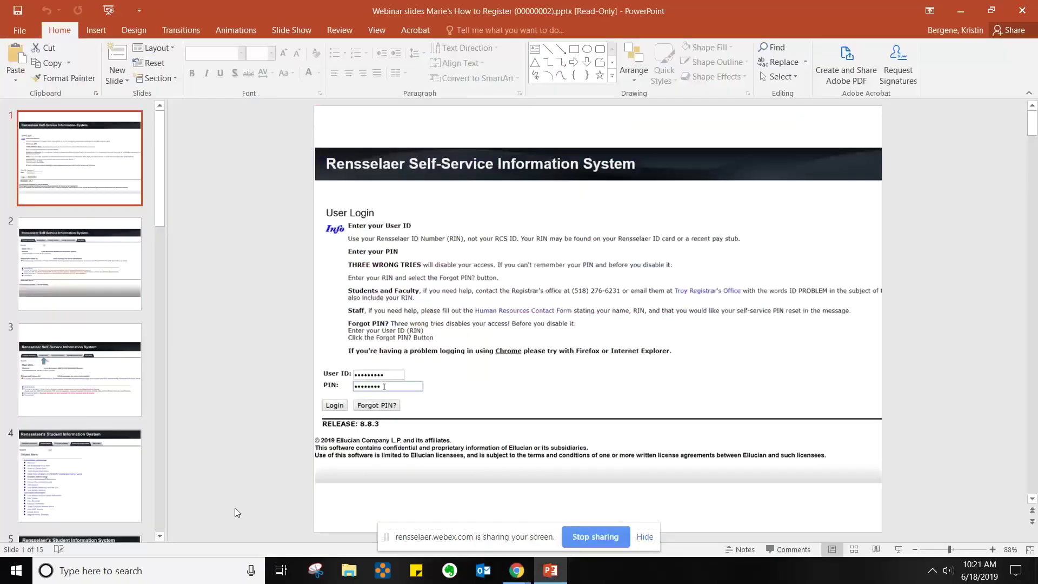
pyautogui.click(897, 549)
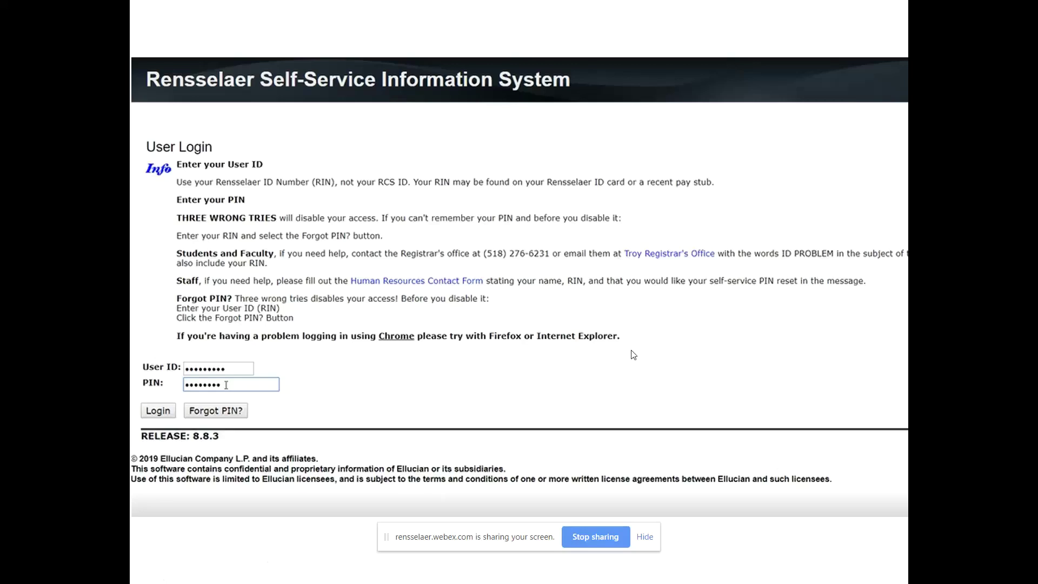
pyautogui.press('Return')
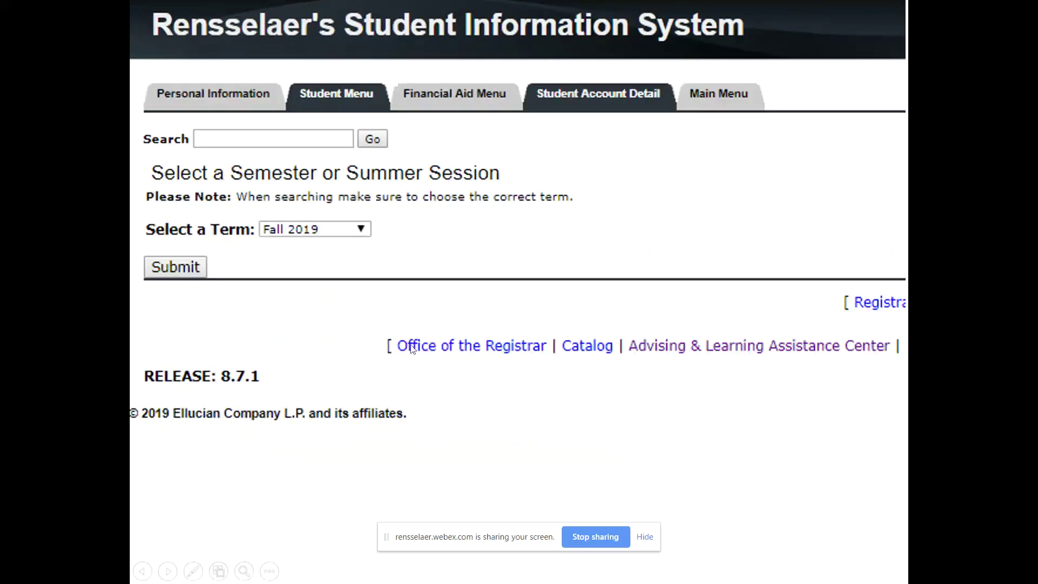
# Advance the slide show to the Add Classes Worksheet and show CRN 83384 entered in the first CRN field.
pyautogui.click(423, 332)
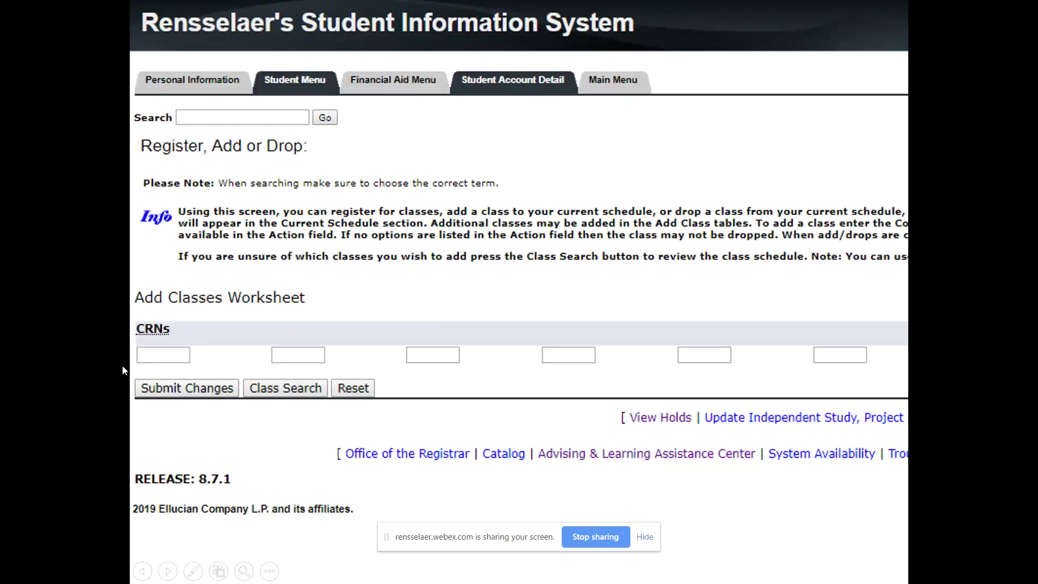
pyautogui.click(168, 356)
pyautogui.write('83384')
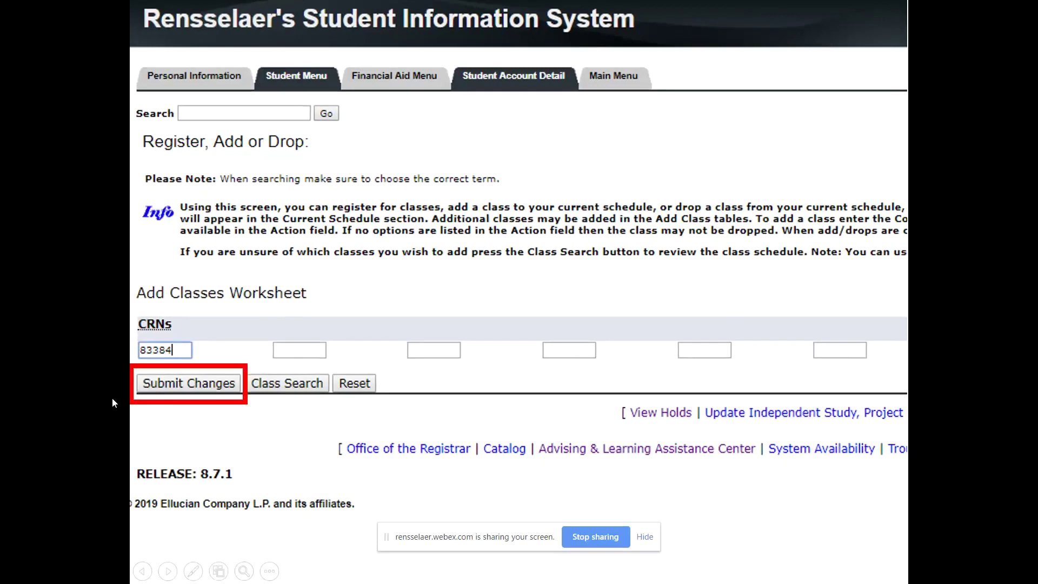
# Show the slides for the registered Calculus I course and weekly schedule grid, then return to the View Weekly Schedule Day/Time Grid menu slide.
pyautogui.press('Right')
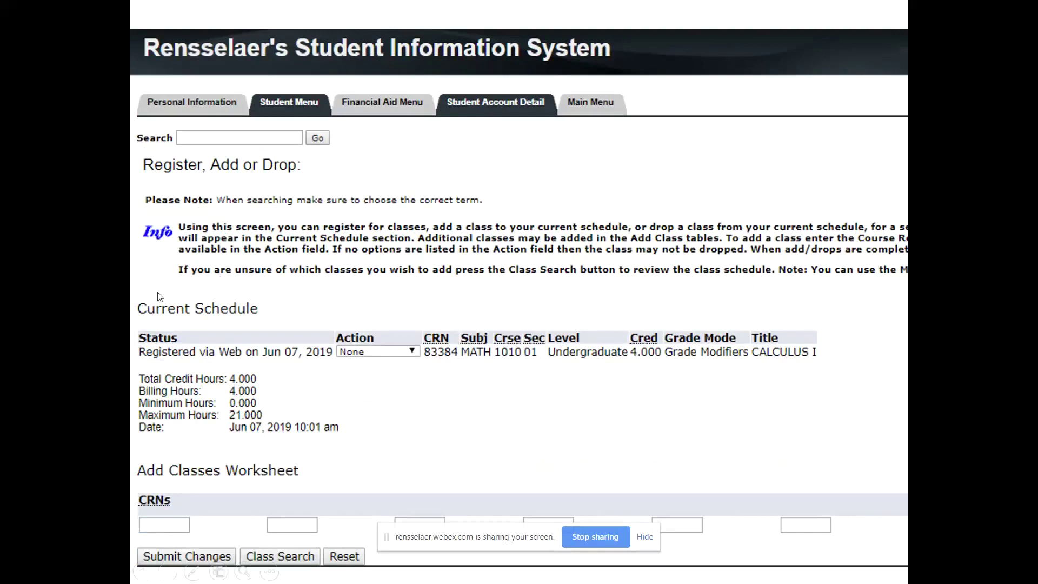
pyautogui.press('Right')
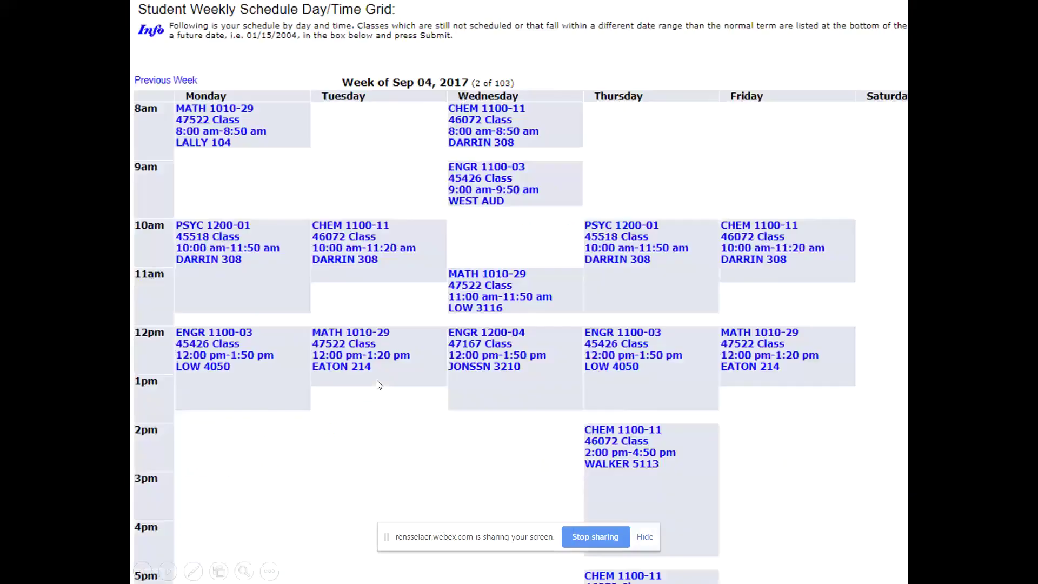
pyautogui.press('Left')
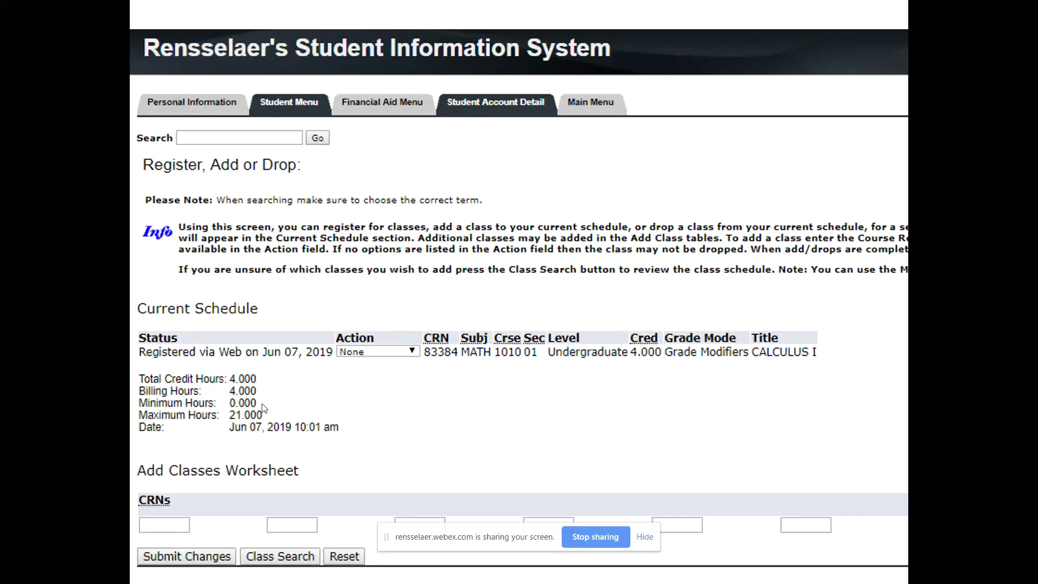
pyautogui.press('Right')
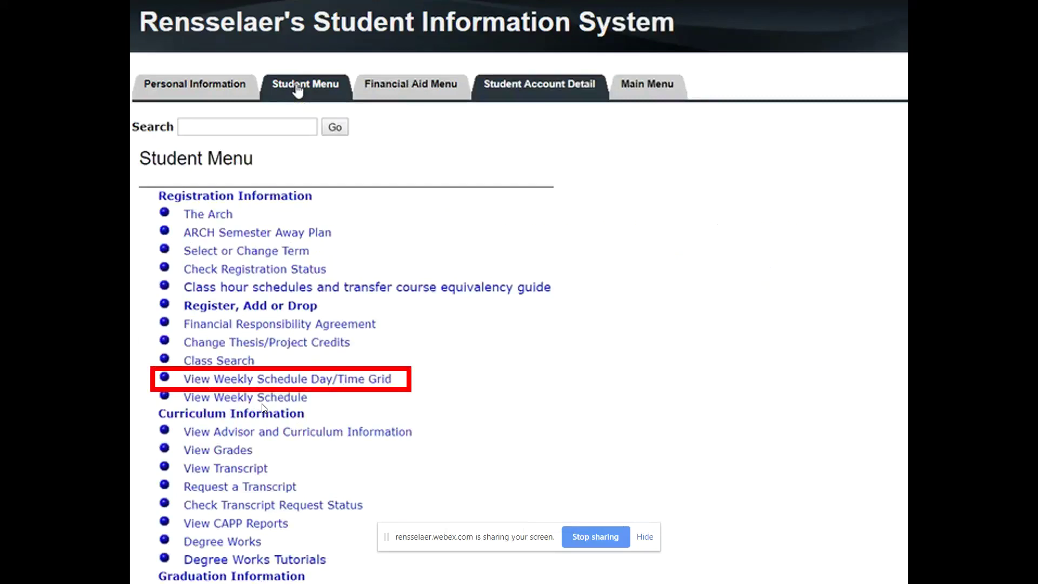
# Present the registration notes, YACS availability, registrar contact and Q&A slides, and end the slide show.
pyautogui.press('Right')
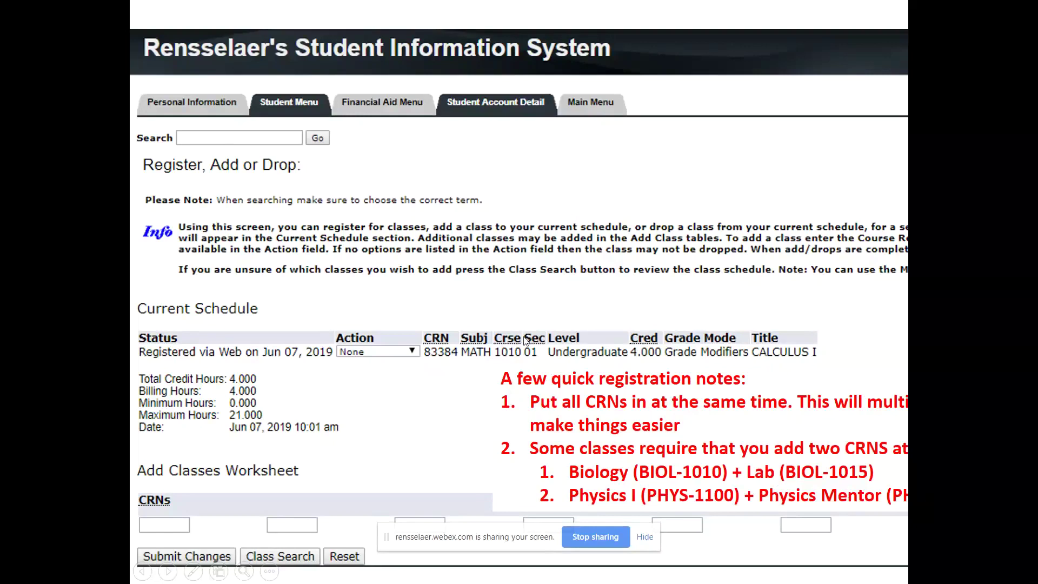
pyautogui.press('Right')
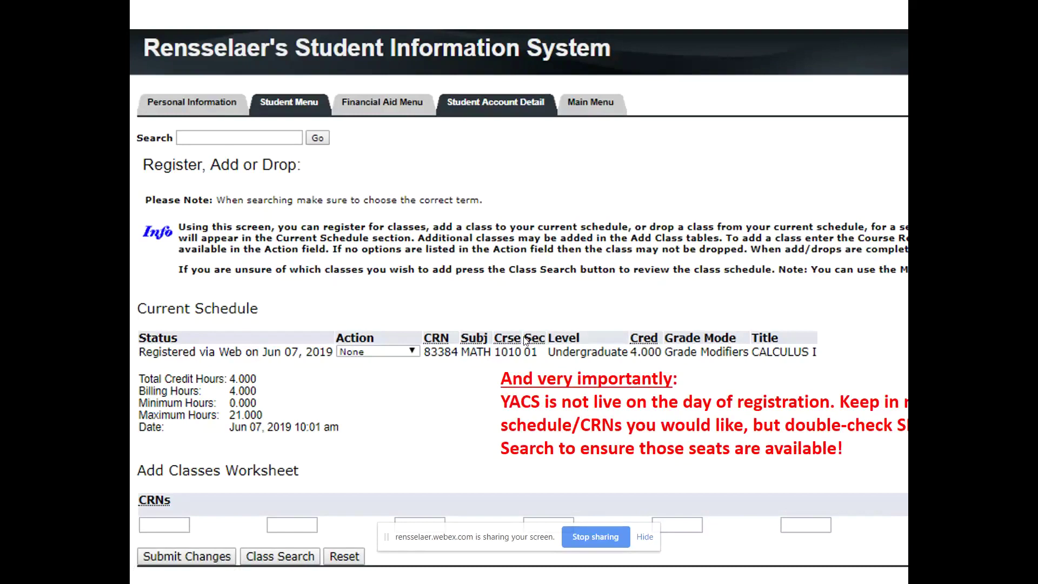
pyautogui.press('Right')
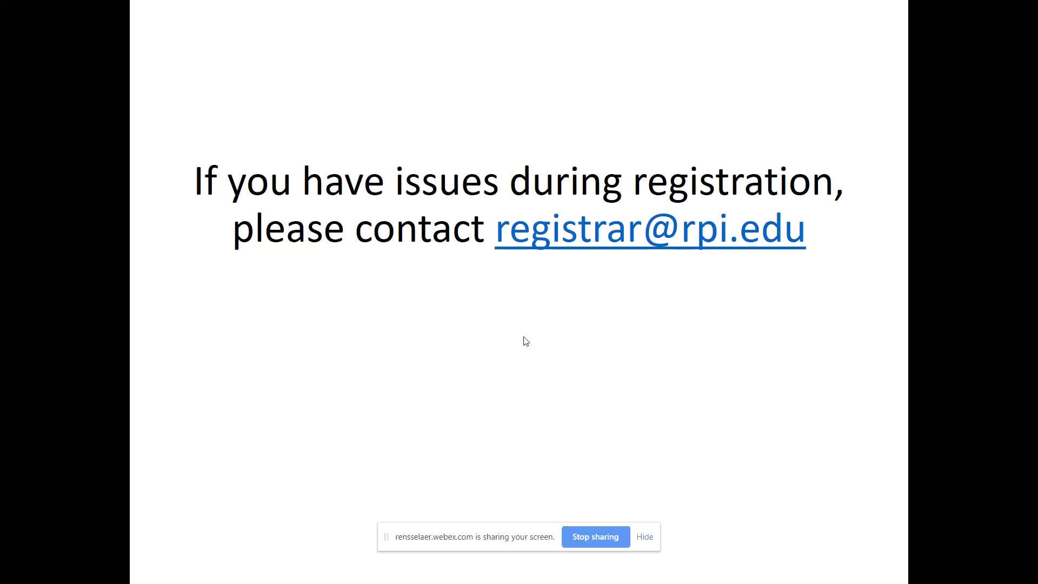
pyautogui.press('Right')
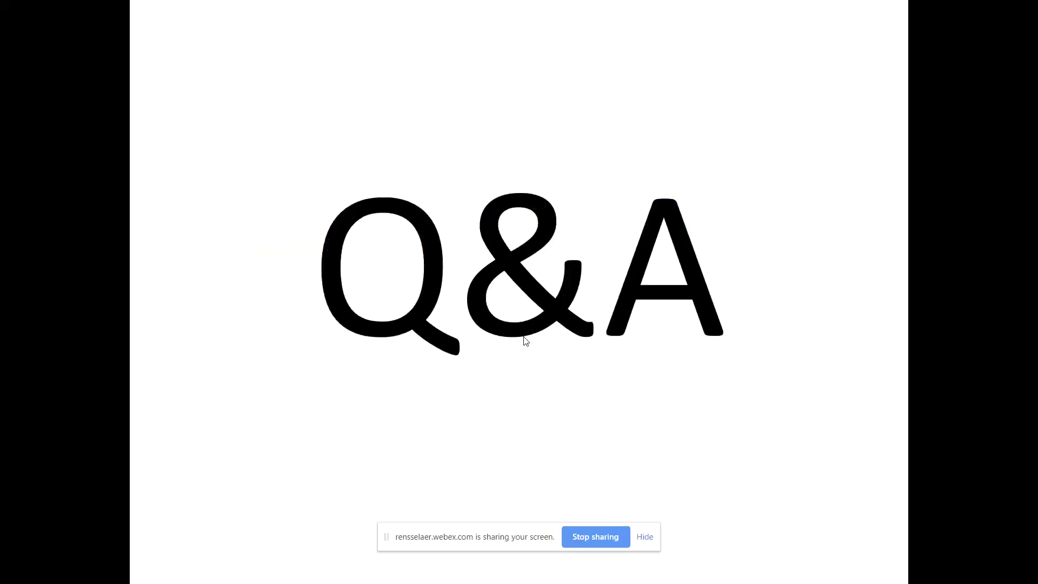
pyautogui.press('Right')
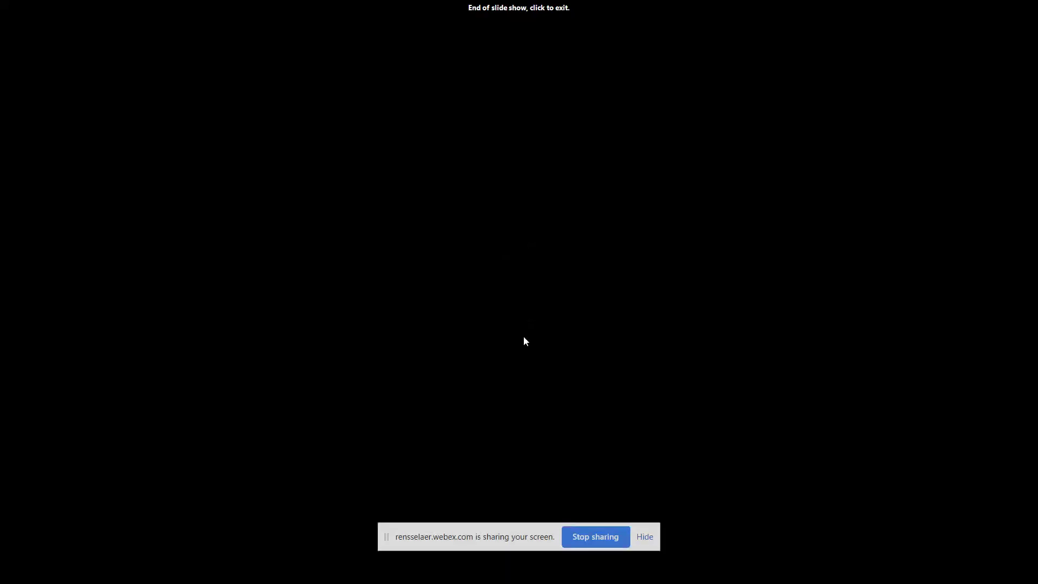
pyautogui.press('Right')
# Switch to Chrome and show the Useful Resources section of the Civil Engineering registration guide.
pyautogui.click(520, 577)
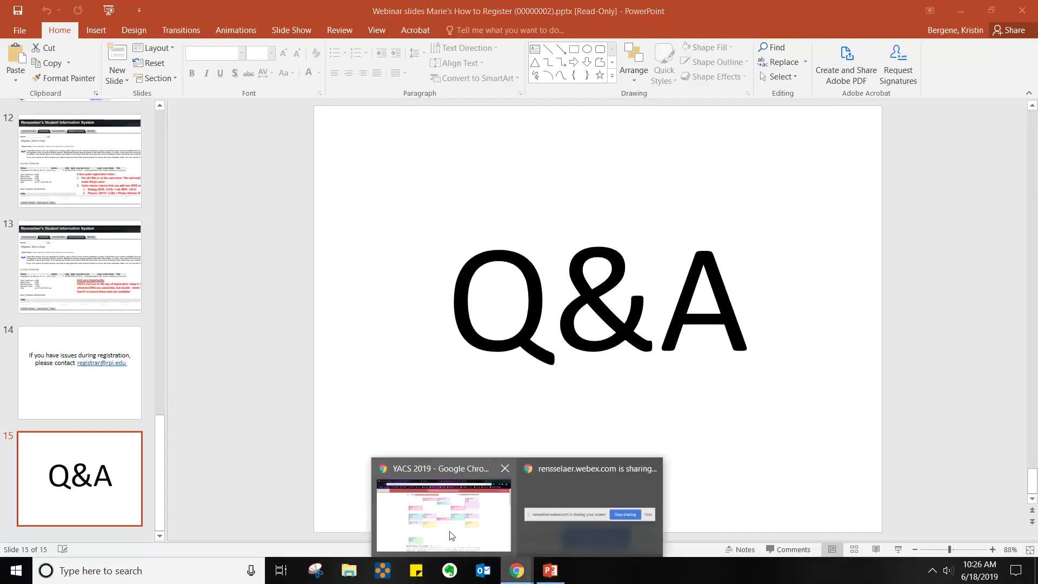
pyautogui.click(452, 535)
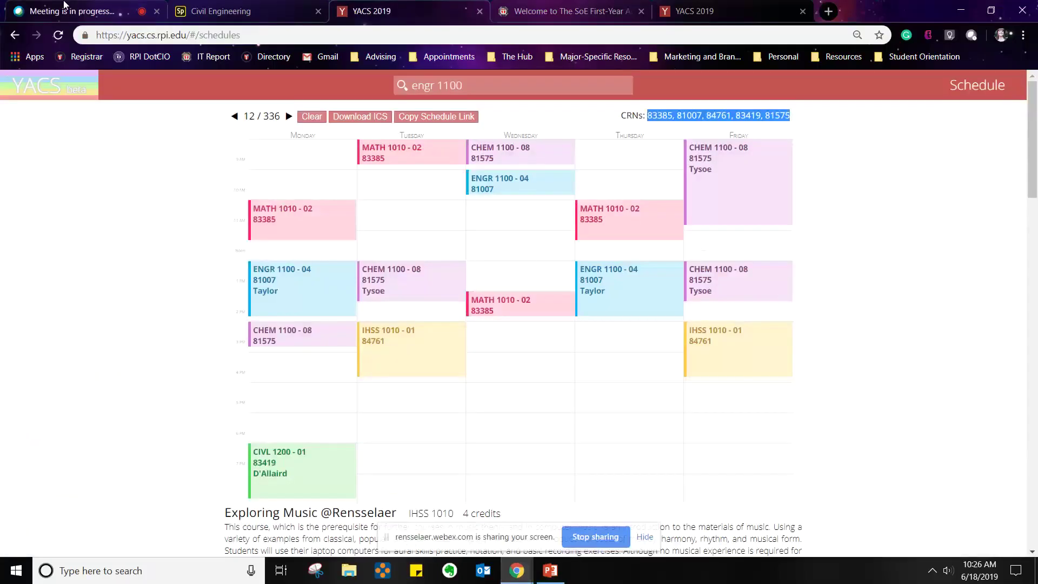
pyautogui.click(199, 13)
pyautogui.scroll(-15, 35, 192)
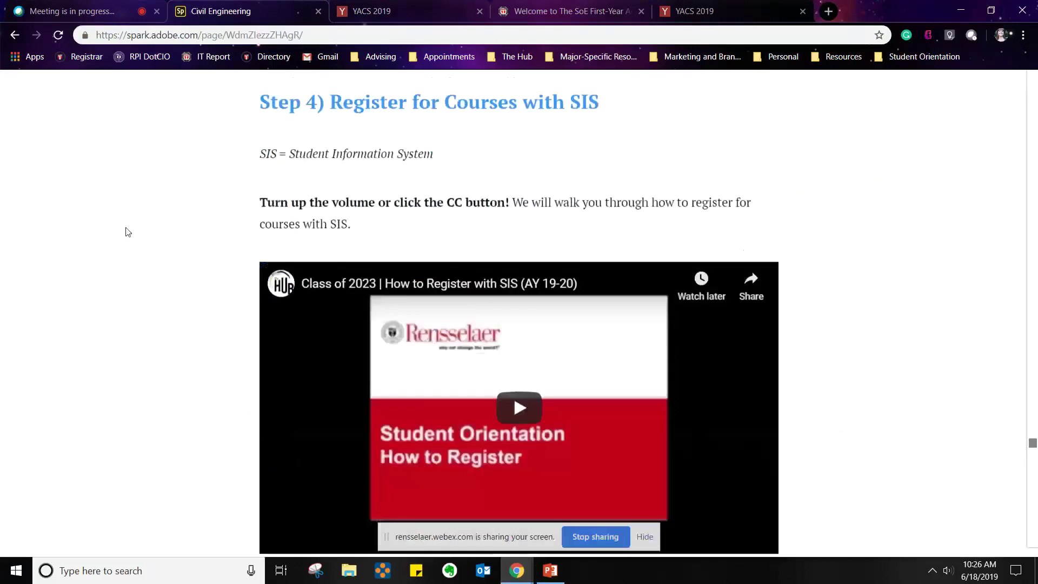
pyautogui.scroll(-5, 128, 231)
pyautogui.scroll(-20, 128, 232)
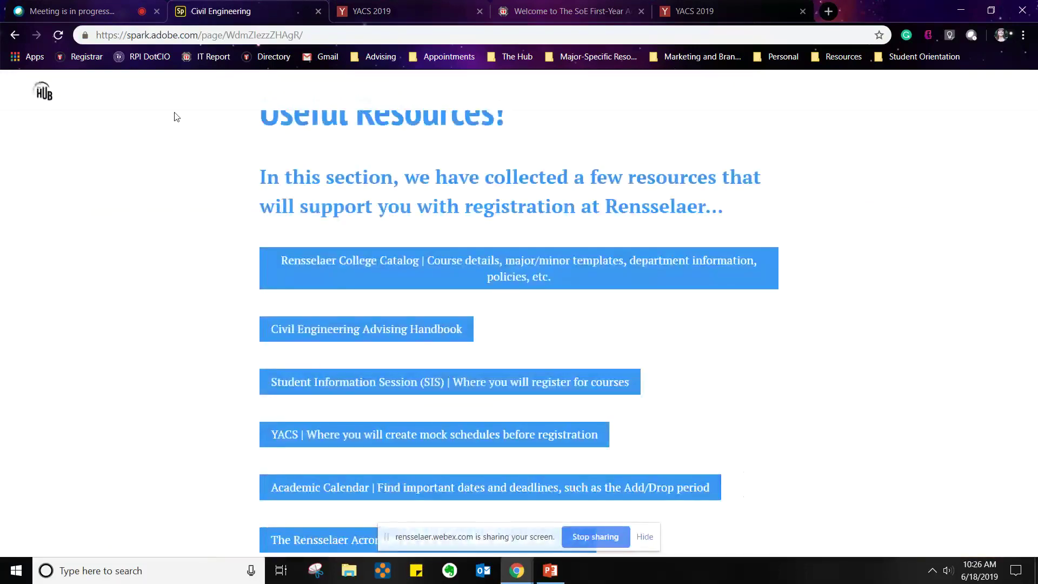
# Go through the guide's registration resource links and the links about the SoE First-Year Advising Hub.
pyautogui.scroll(-2, 137, 258)
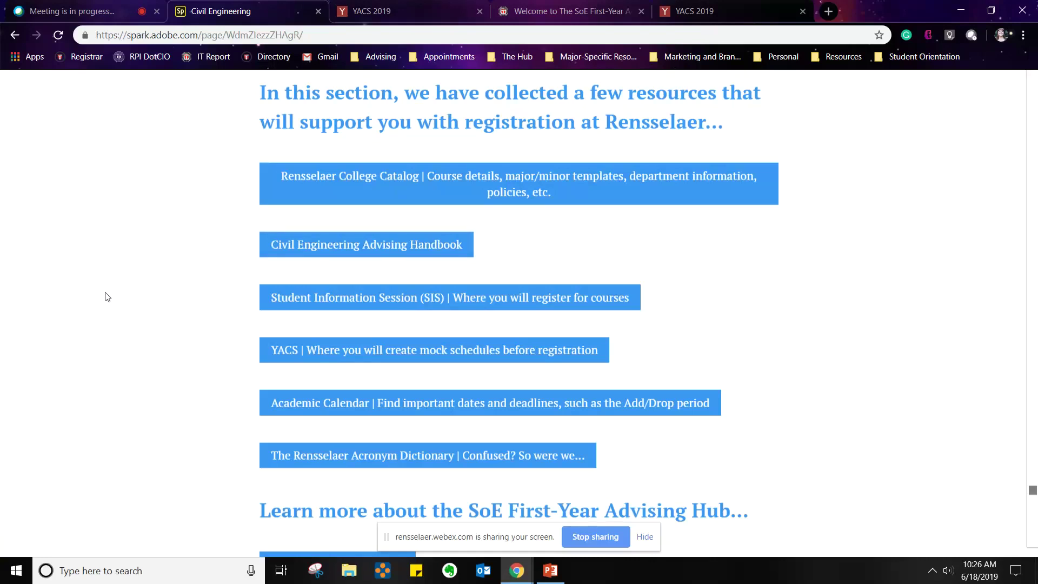
pyautogui.scroll(-3, 106, 297)
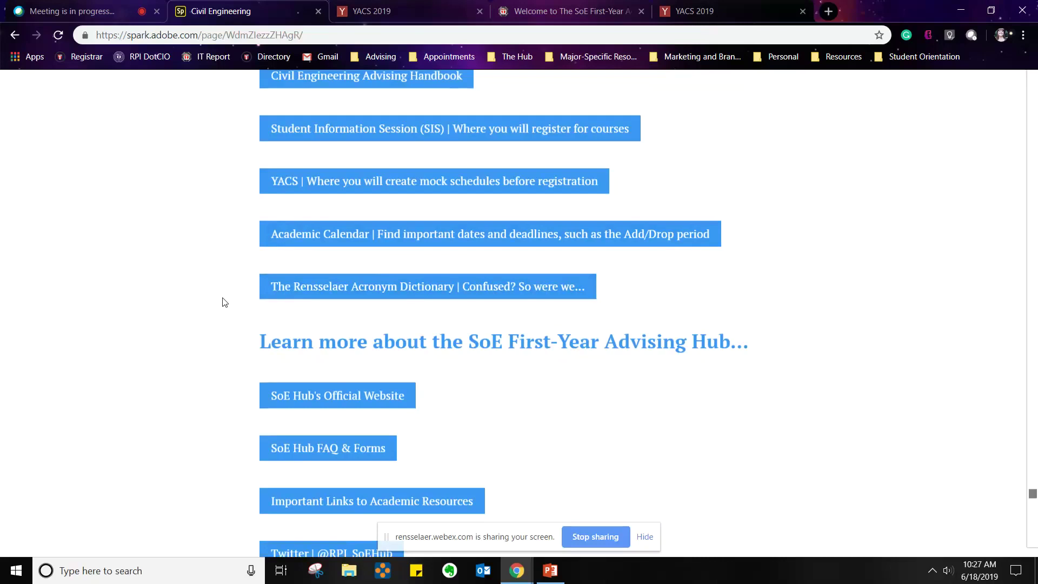
pyautogui.scroll(-5, 224, 302)
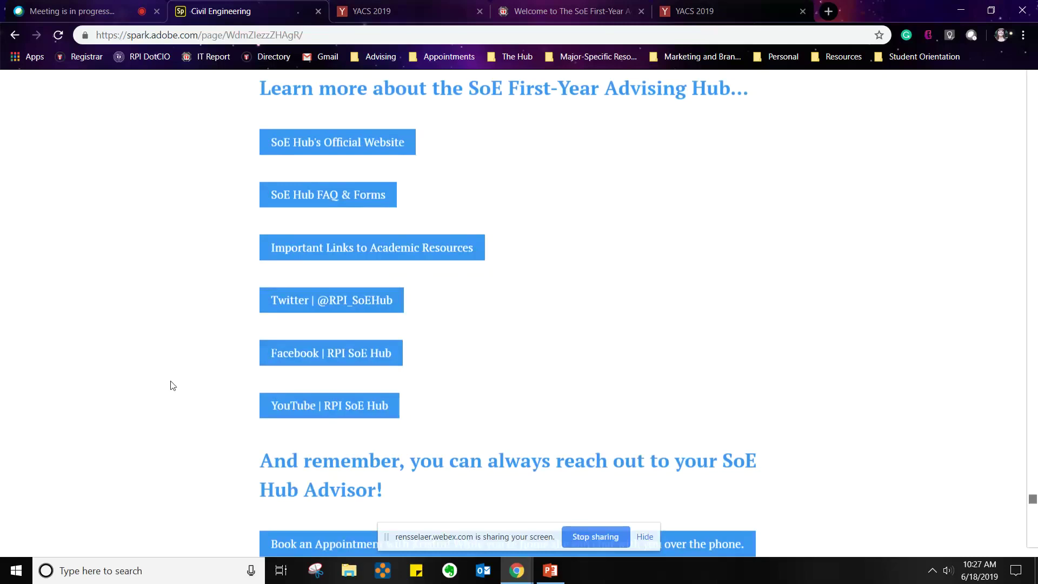
# Show the Hub advisor's contact section, highlighting the e-mail address and the end of the phone number, and clear the selection.
pyautogui.scroll(-6, 173, 385)
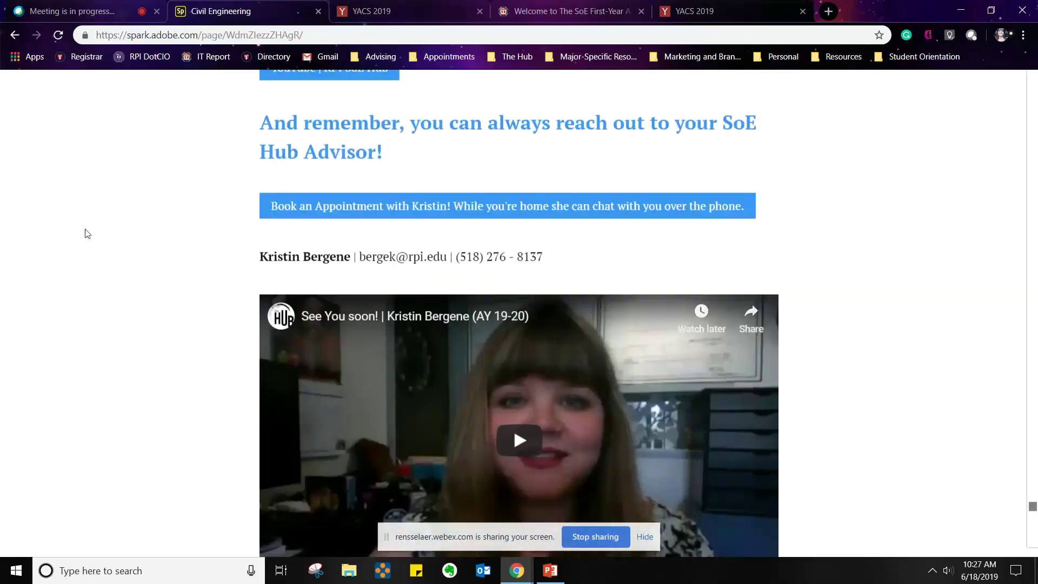
pyautogui.scroll(-2, 87, 233)
pyautogui.scroll(2, 87, 233)
pyautogui.moveTo(360, 258); pyautogui.dragTo(456, 251)
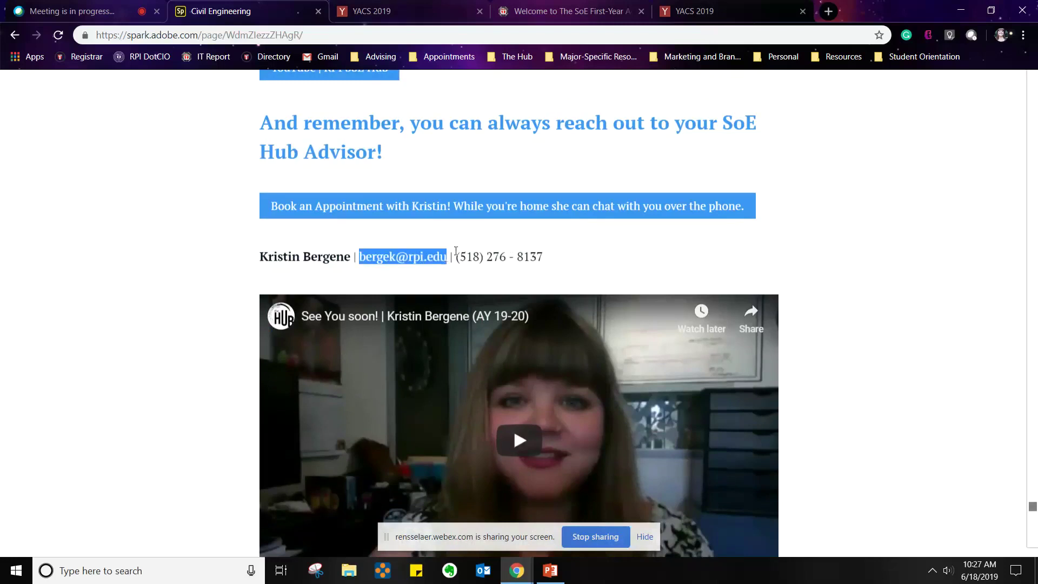
pyautogui.doubleClick(535, 256)
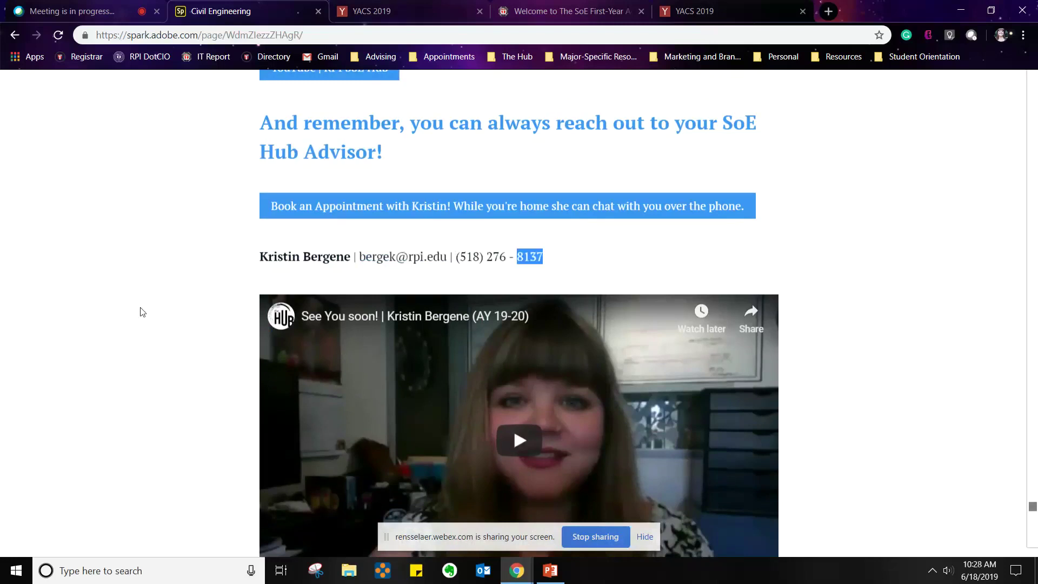
pyautogui.click(556, 263)
pyautogui.scroll(2, 26, 342)
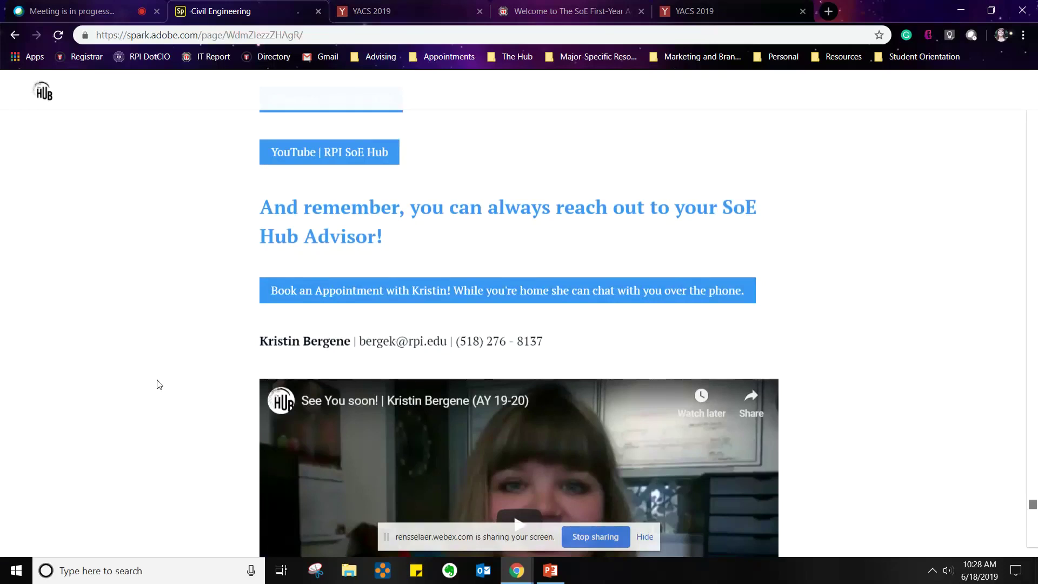
pyautogui.scroll(-3, 153, 394)
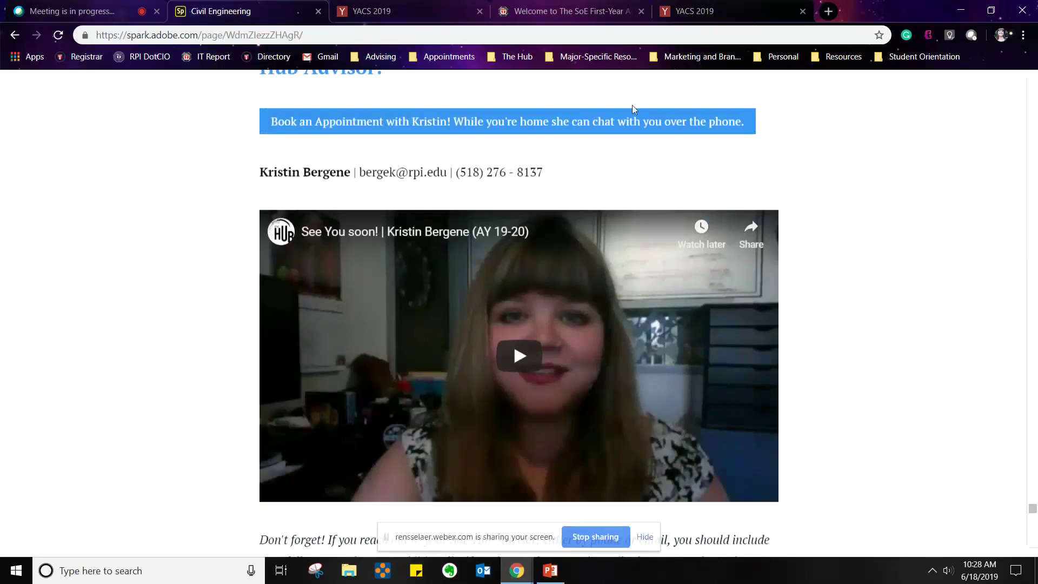
# Return to the Webex meeting and review the Chat with All messages from the first greeting to the latest ones.
pyautogui.click(73, 11)
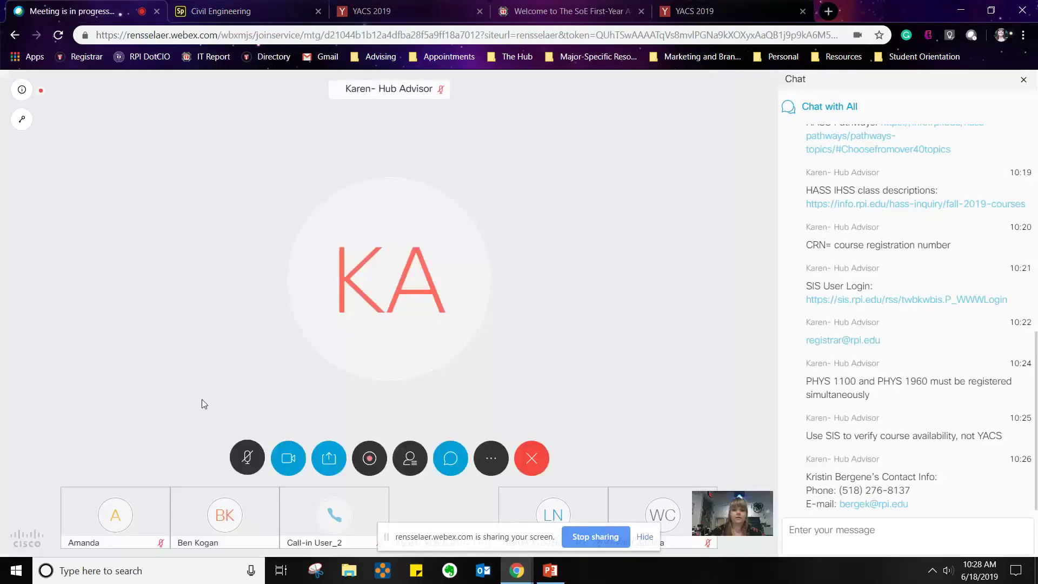
pyautogui.scroll(10, 917, 432)
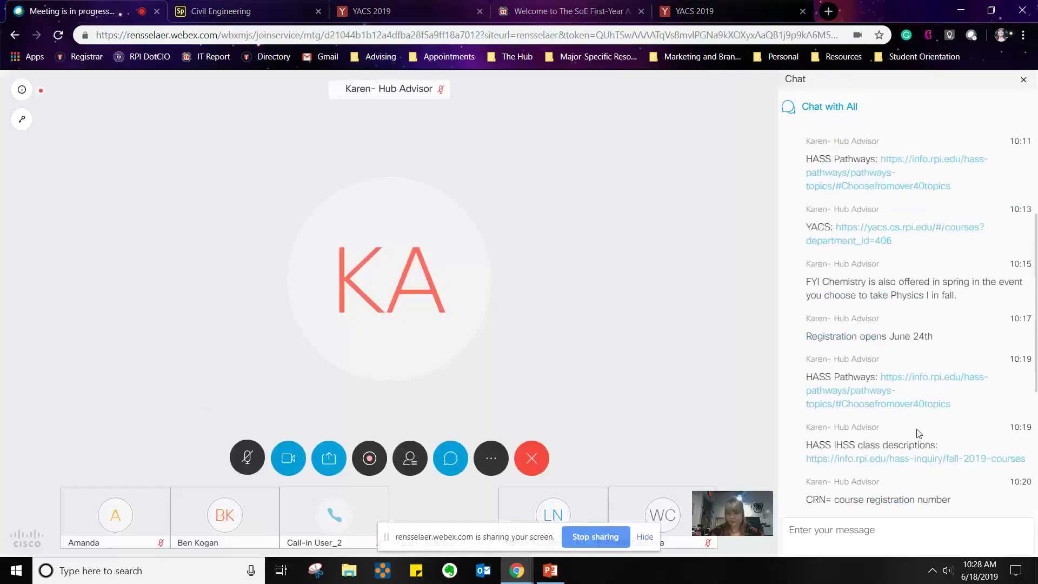
pyautogui.scroll(1, 918, 433)
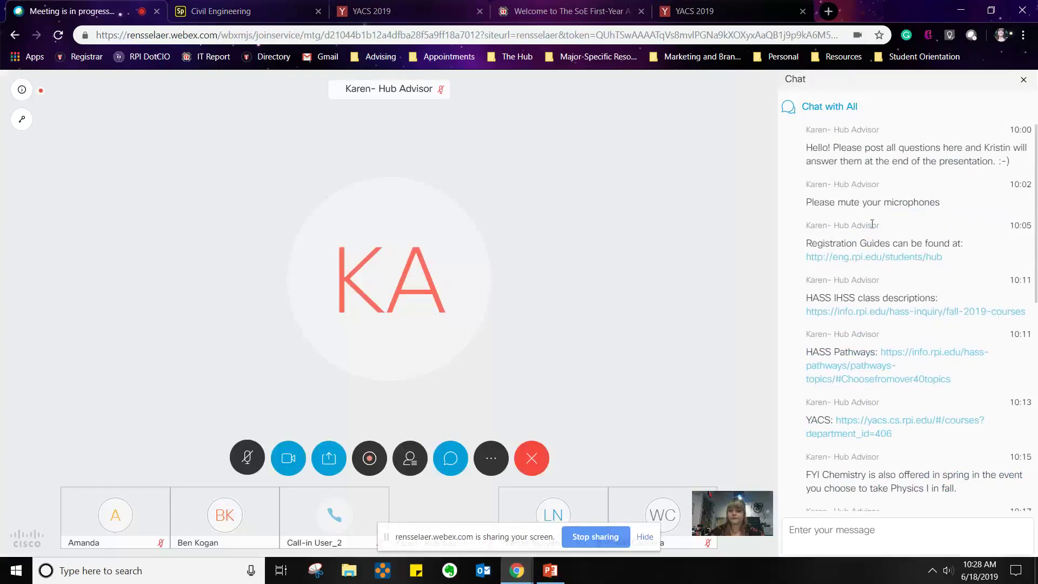
pyautogui.scroll(-5, 881, 270)
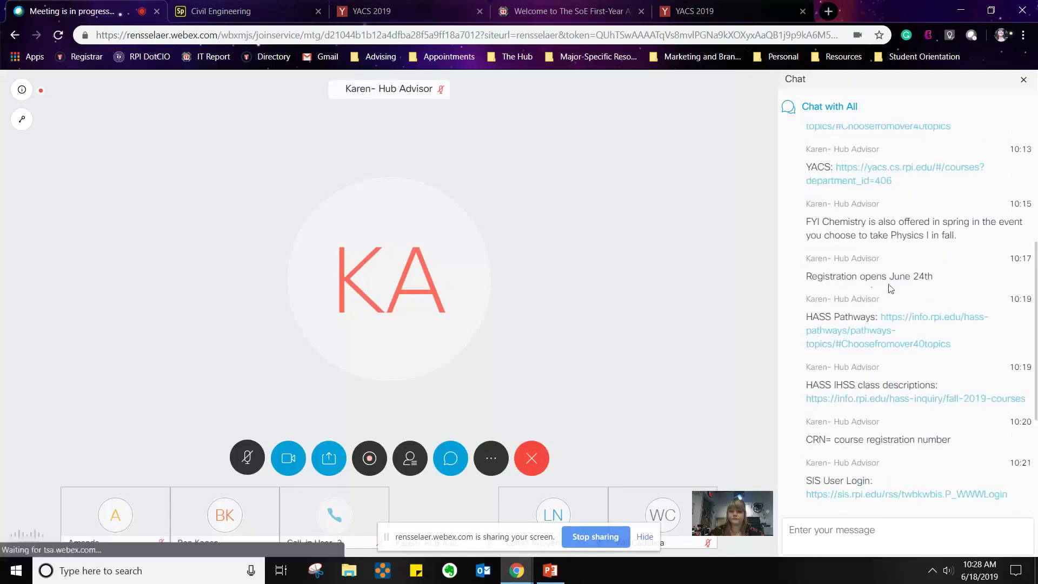
pyautogui.scroll(-3, 904, 336)
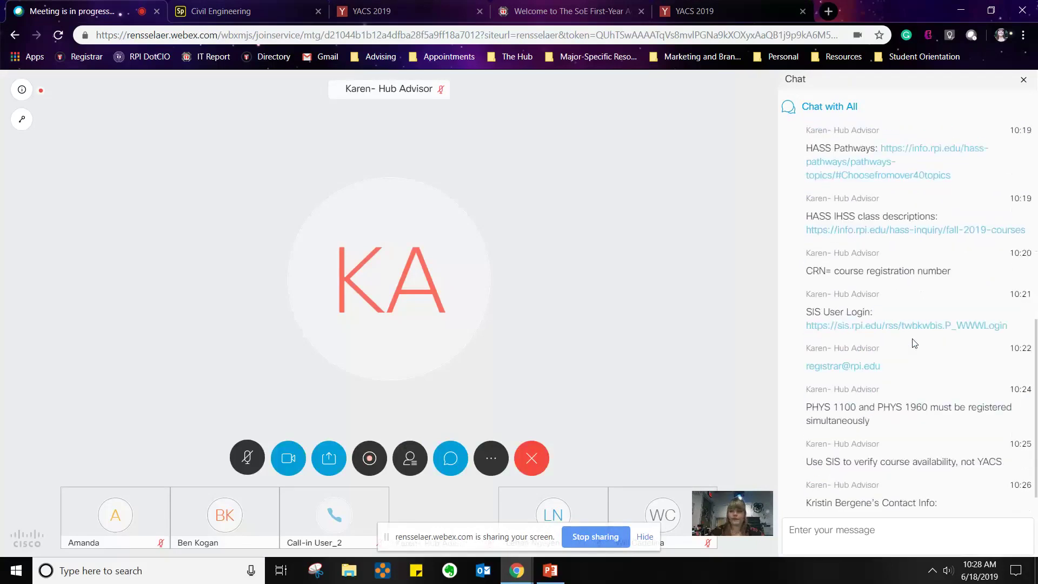
pyautogui.scroll(-1, 914, 344)
# Highlight and deselect the chat note on Chemistry being offered in spring, and show the newest question about transferring AP credits.
pyautogui.scroll(12, 871, 398)
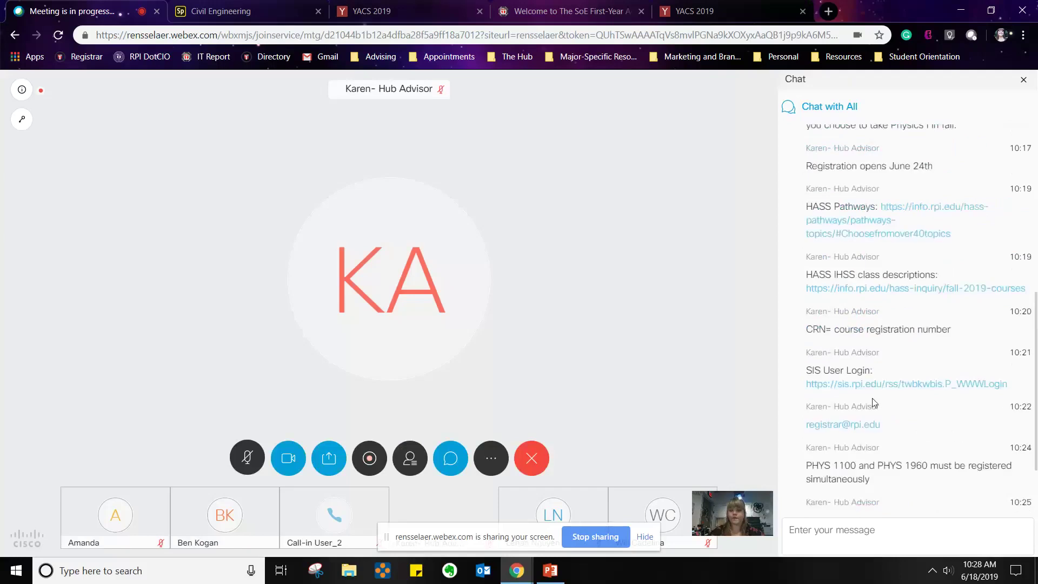
pyautogui.moveTo(900, 379); pyautogui.dragTo(810, 368)
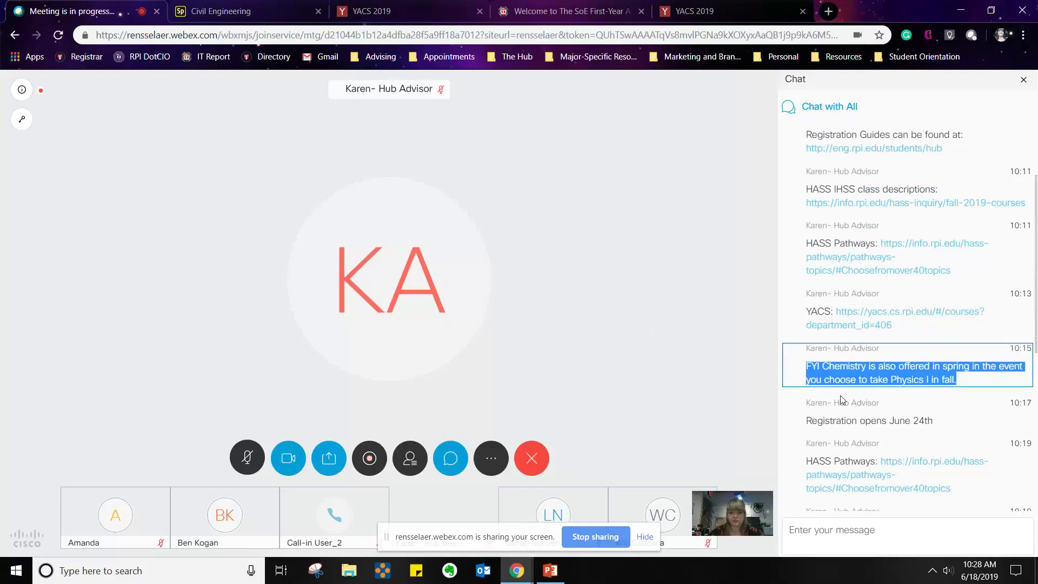
pyautogui.click(754, 367)
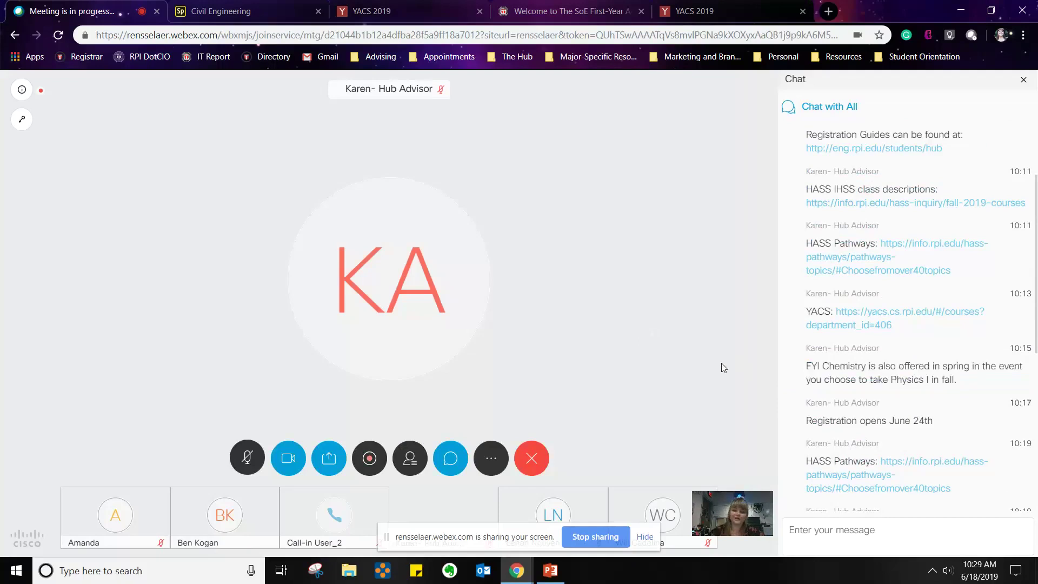
pyautogui.scroll(-6, 939, 429)
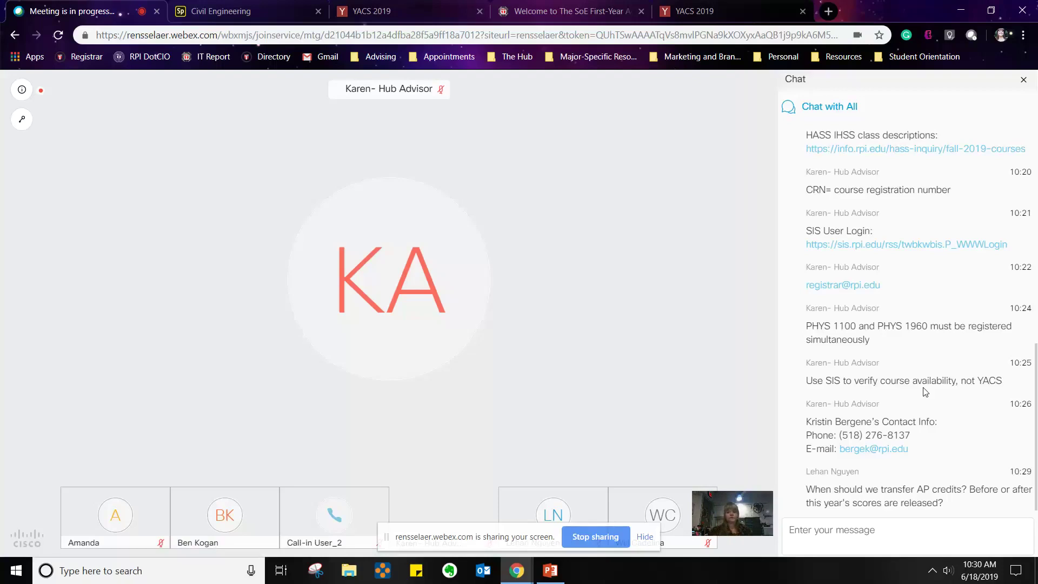
pyautogui.moveTo(591, 227)
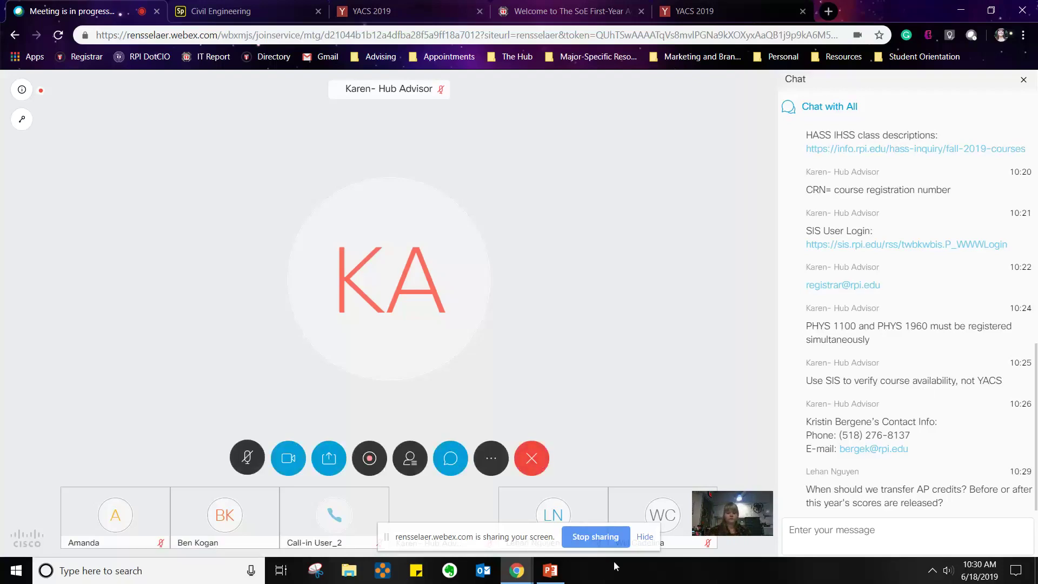